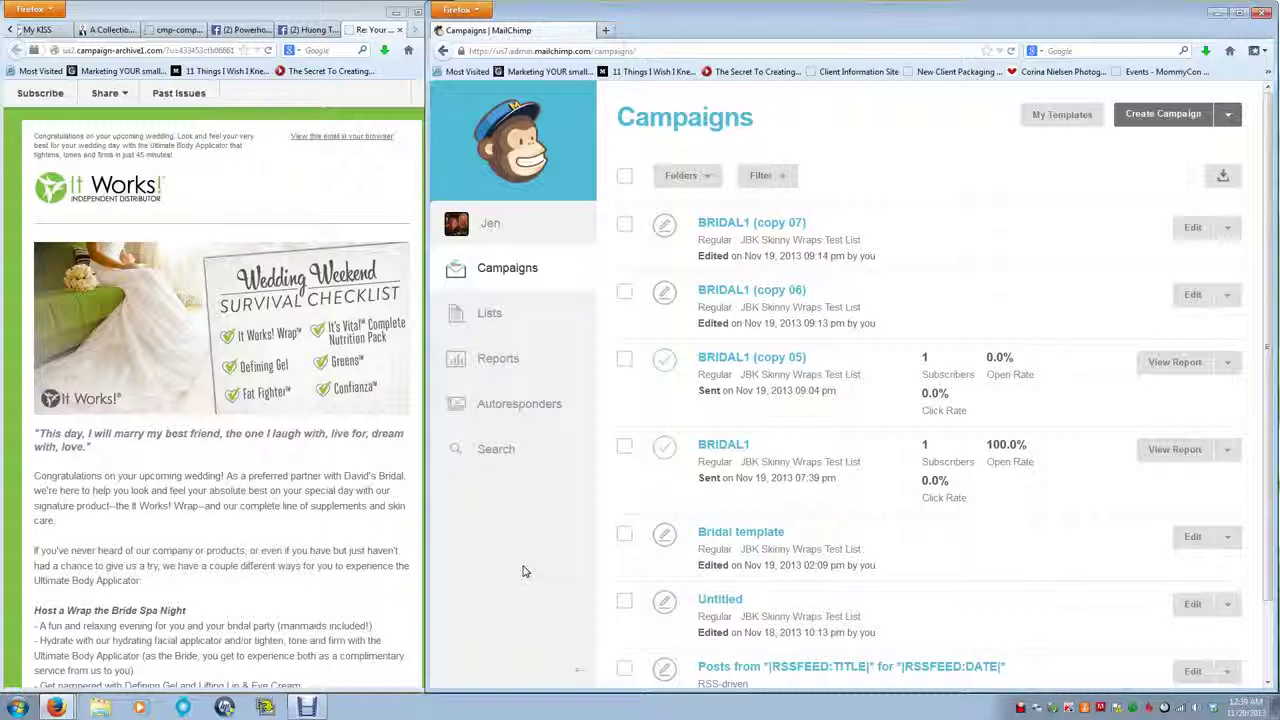
click(530, 571)
click(532, 566)
mouse_move(1272, 318)
mouse_down()
mouse_move(1274, 415)
mouse_move(1272, 318)
mouse_up()
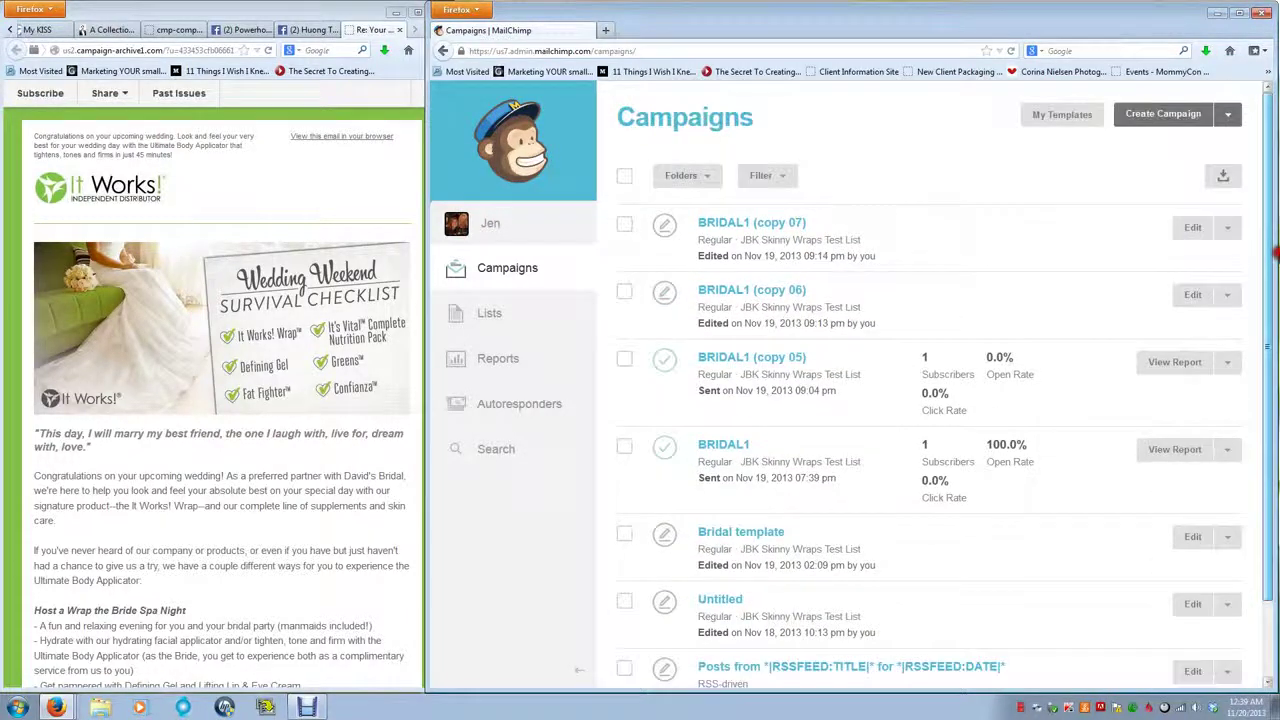
click(632, 273)
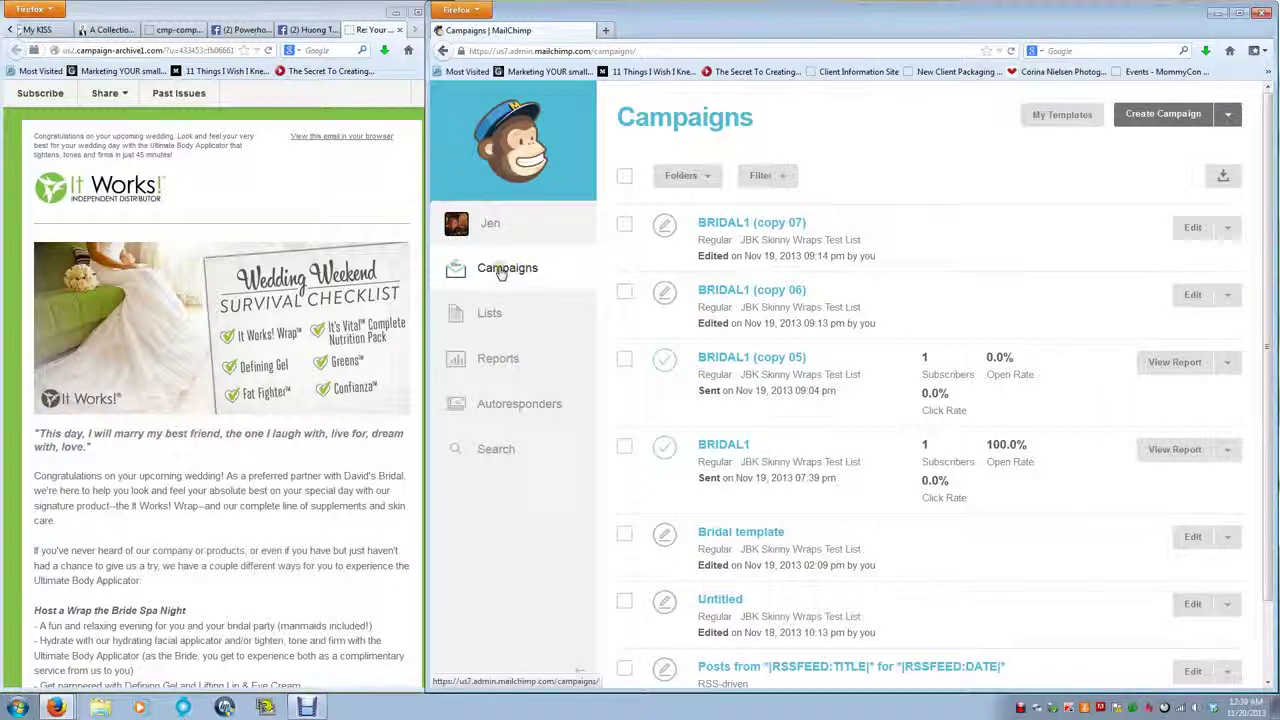
click(527, 432)
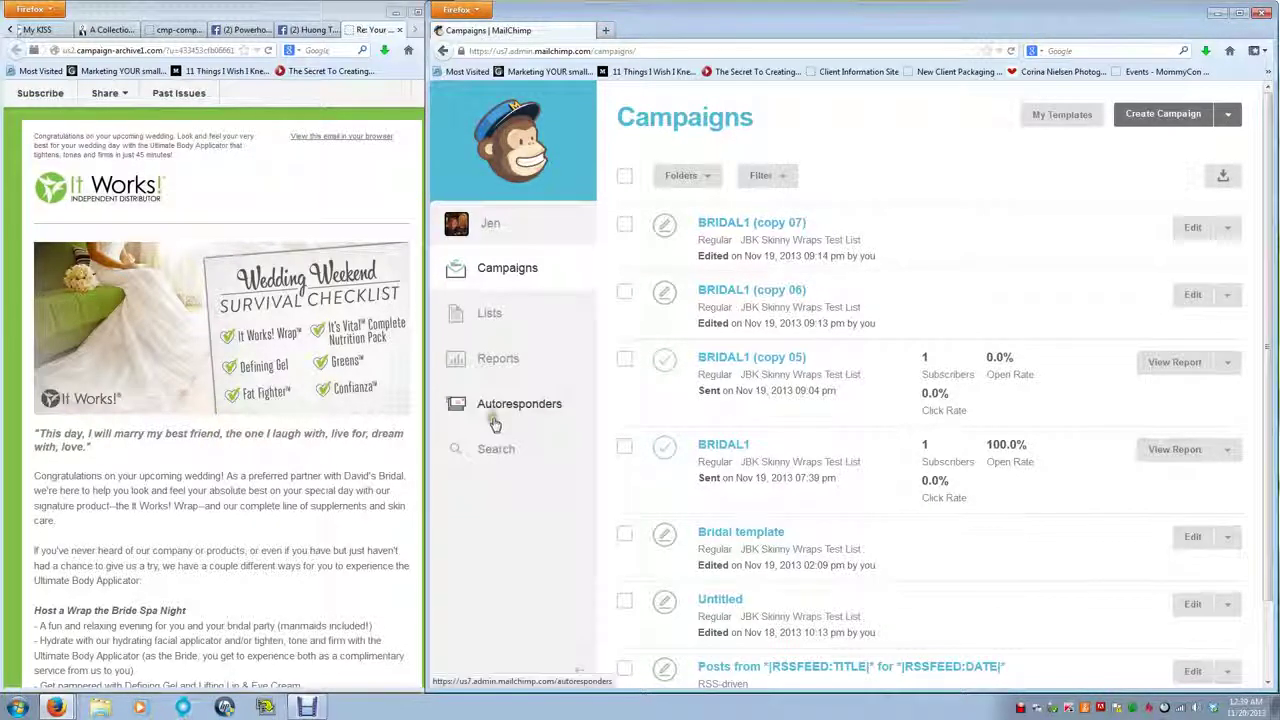
click(521, 267)
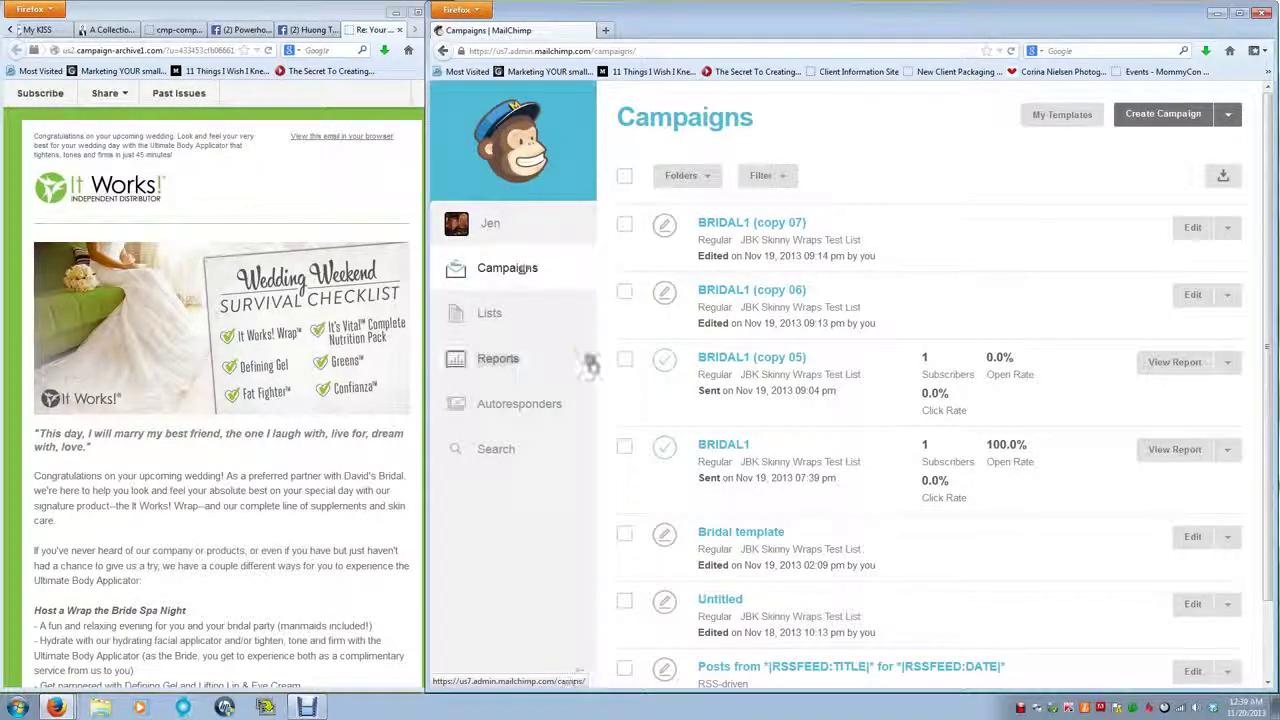
click(589, 363)
Step: Open the setup form for a new subscriber list from the dashboard and review its fields through the email format option
click(510, 122)
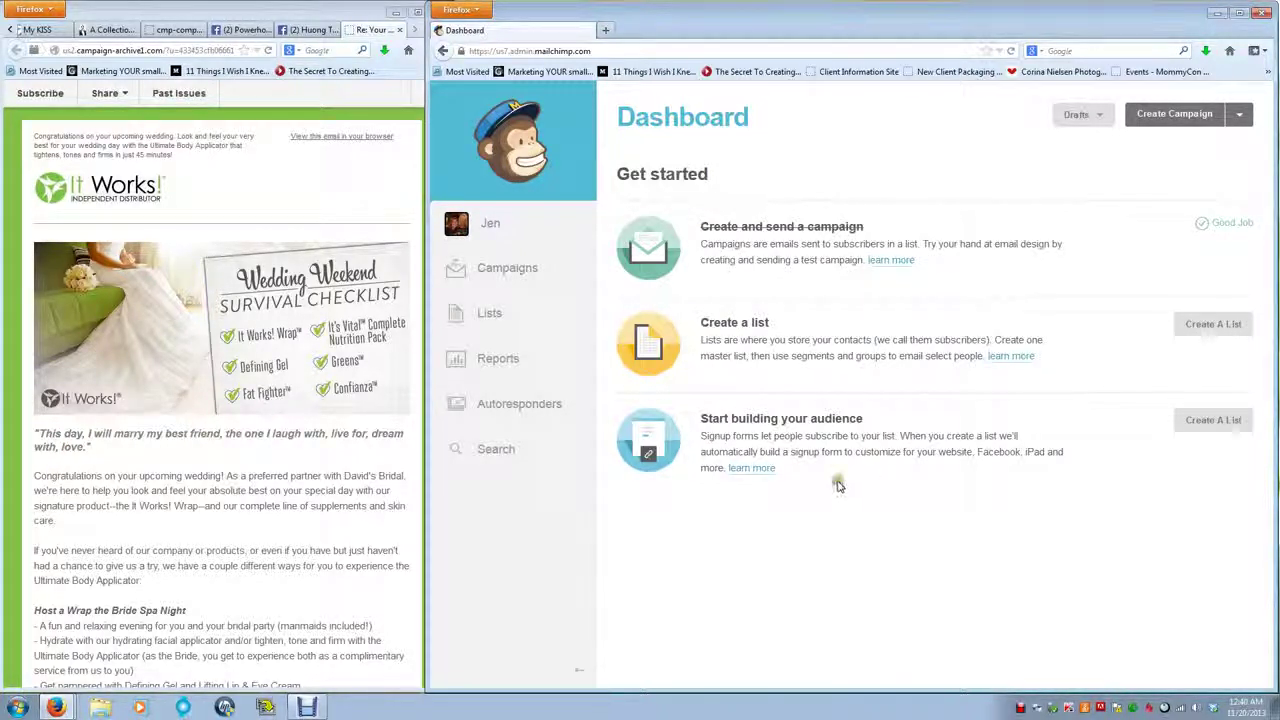
click(474, 320)
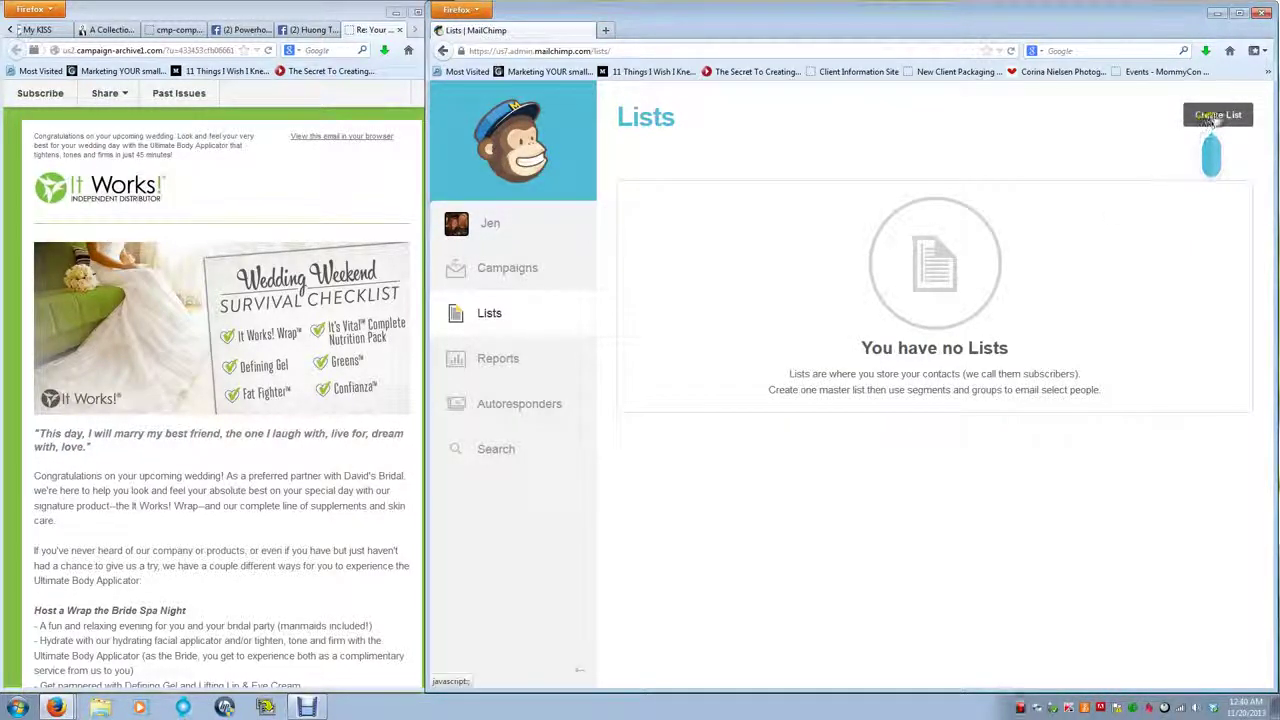
click(1212, 118)
click(849, 228)
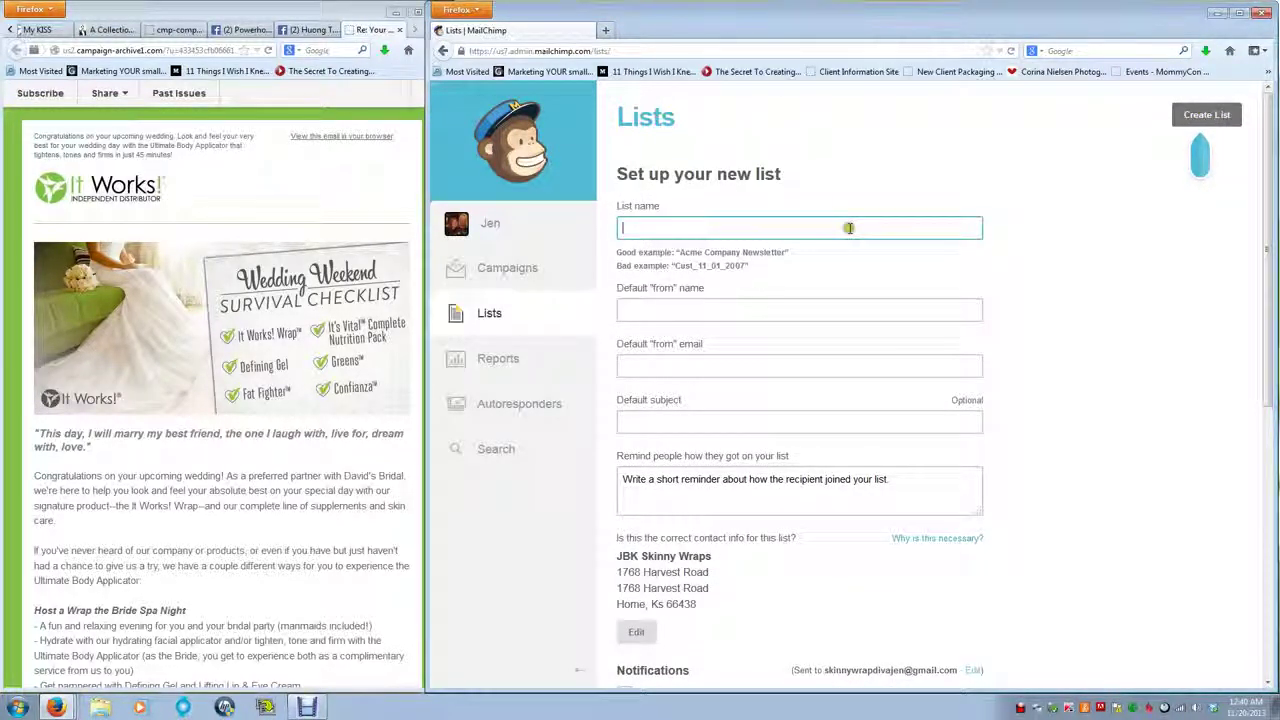
click(858, 231)
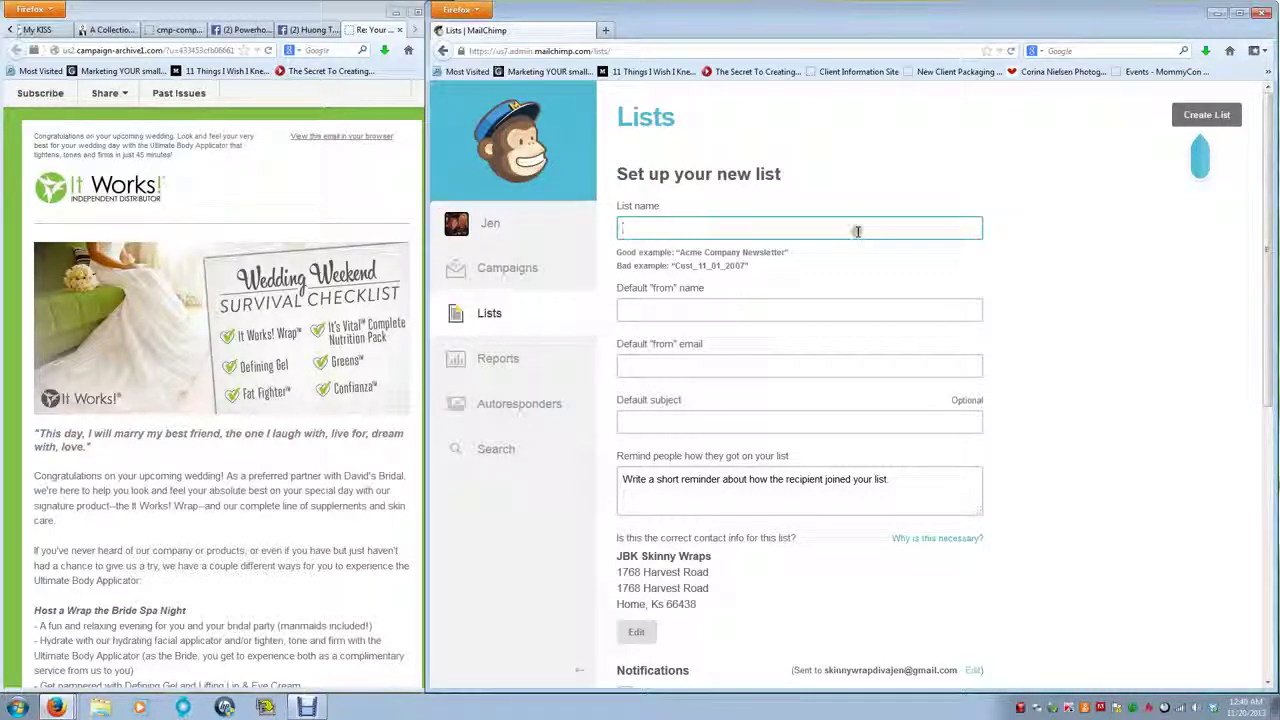
scroll(857, 231, down, 2)
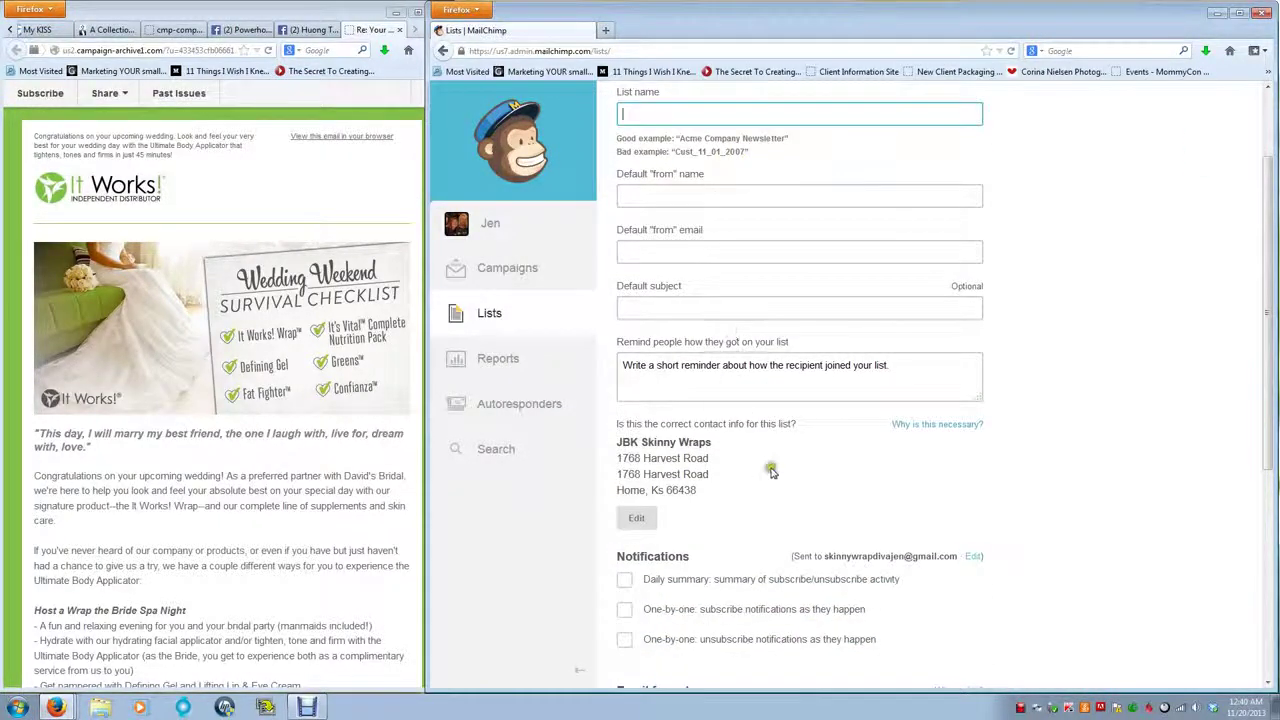
scroll(770, 470, down, 2)
scroll(900, 513, down, 2)
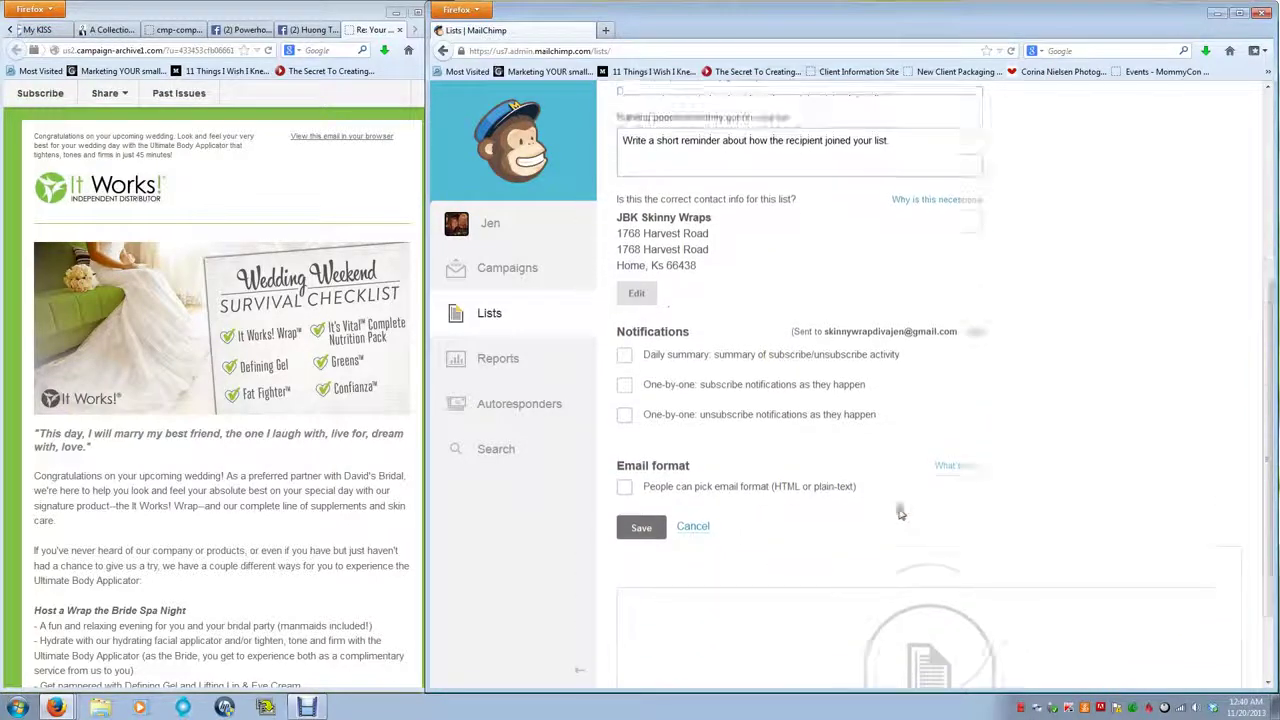
scroll(900, 513, up, 2)
scroll(900, 513, down, 4)
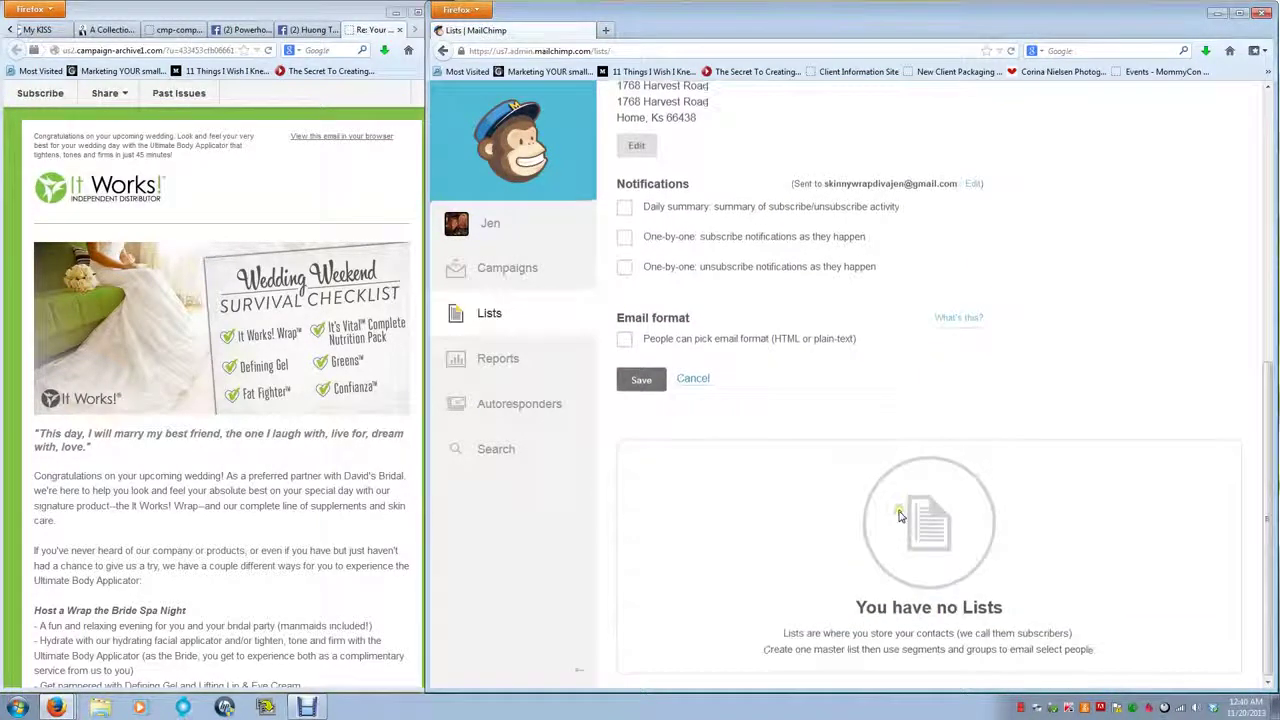
scroll(920, 525, up, 3)
scroll(922, 528, up, 5)
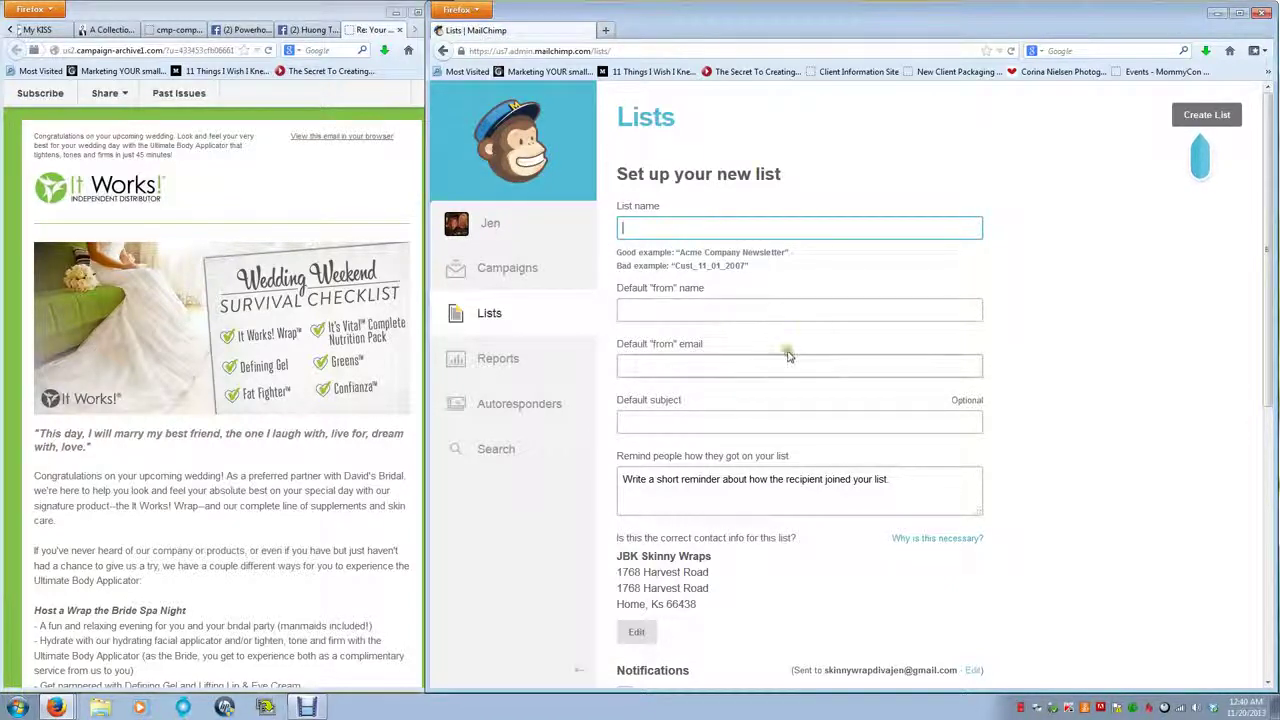
Step: Create a regular campaign and set it to be sent to your own address as a test
click(492, 277)
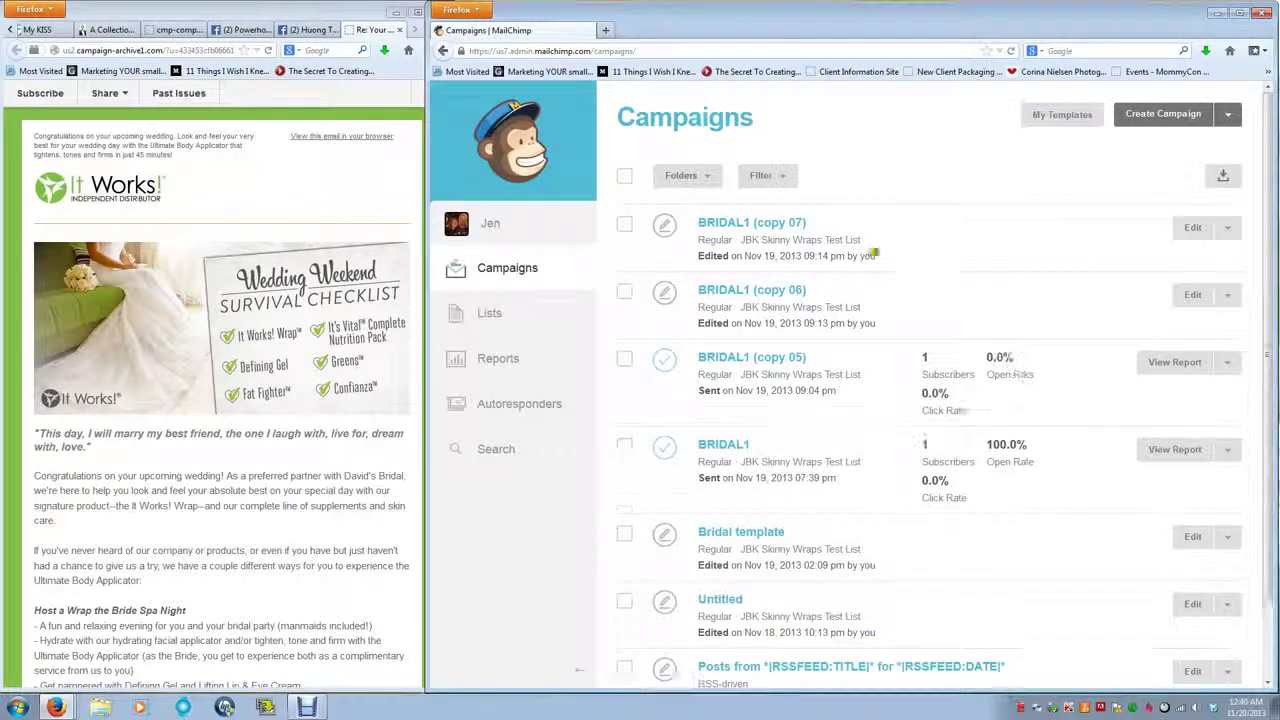
scroll(945, 395, down, 2)
scroll(945, 395, up, 2)
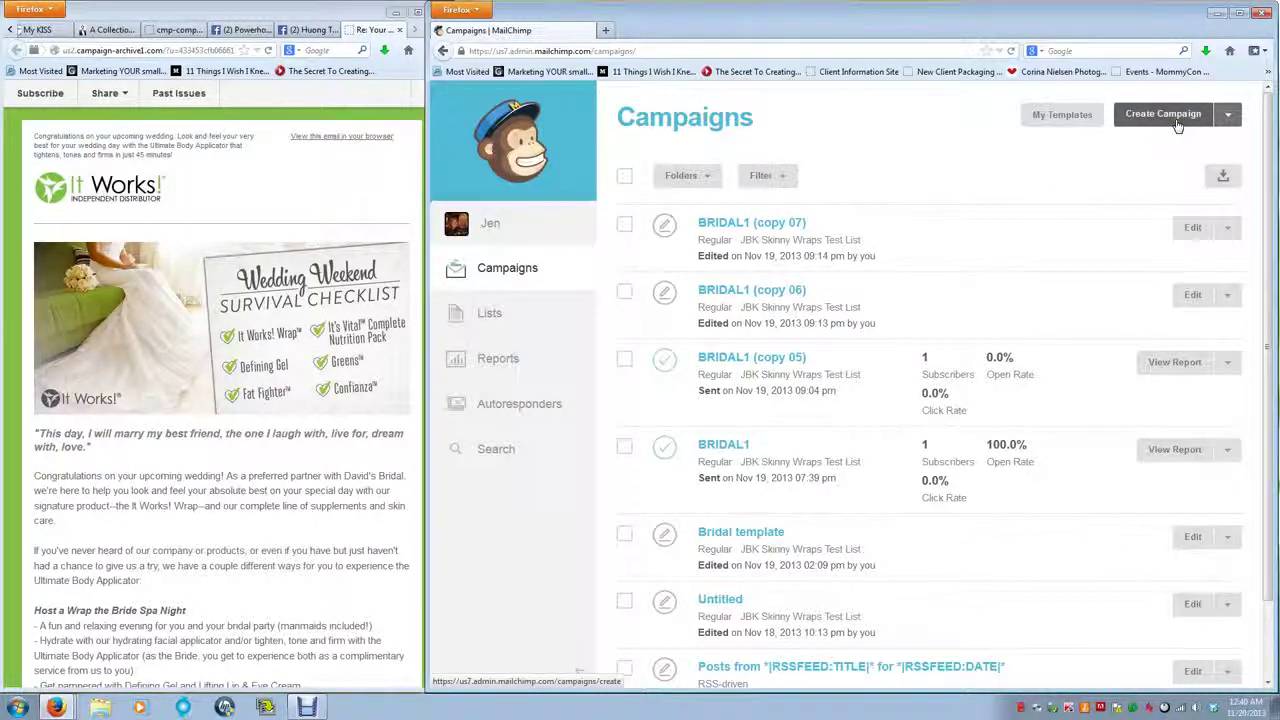
click(1163, 114)
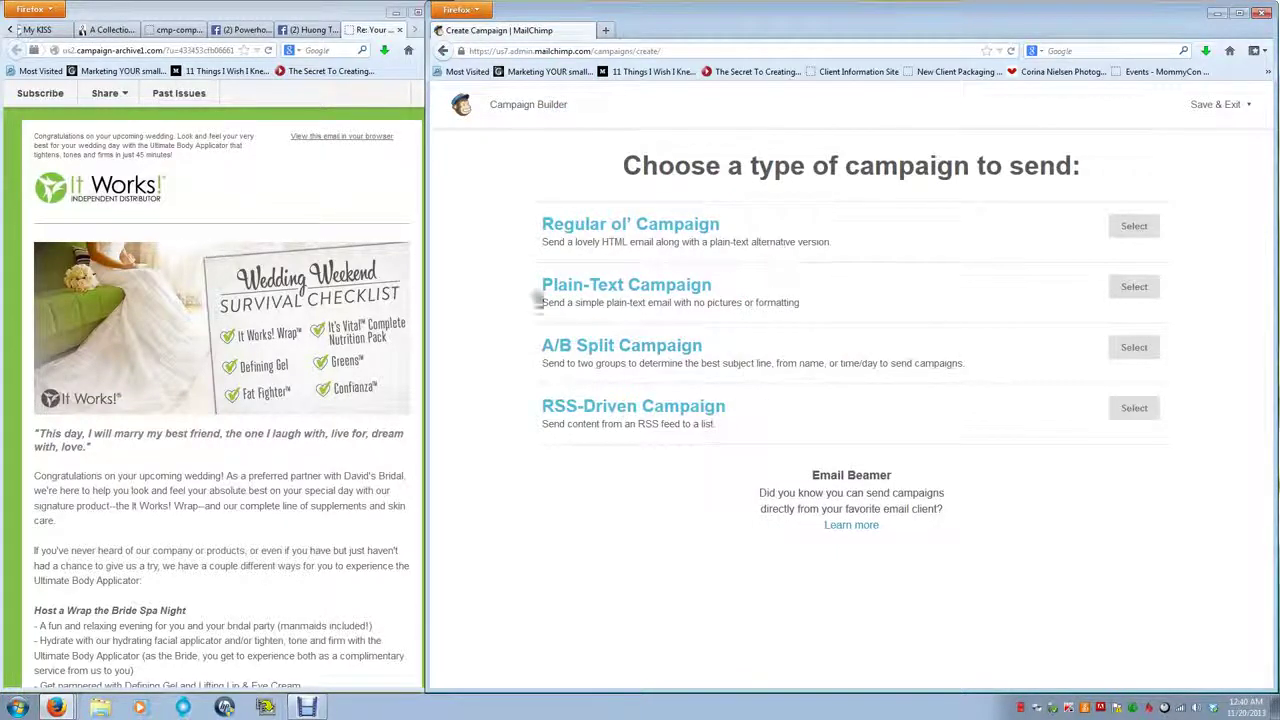
click(1136, 227)
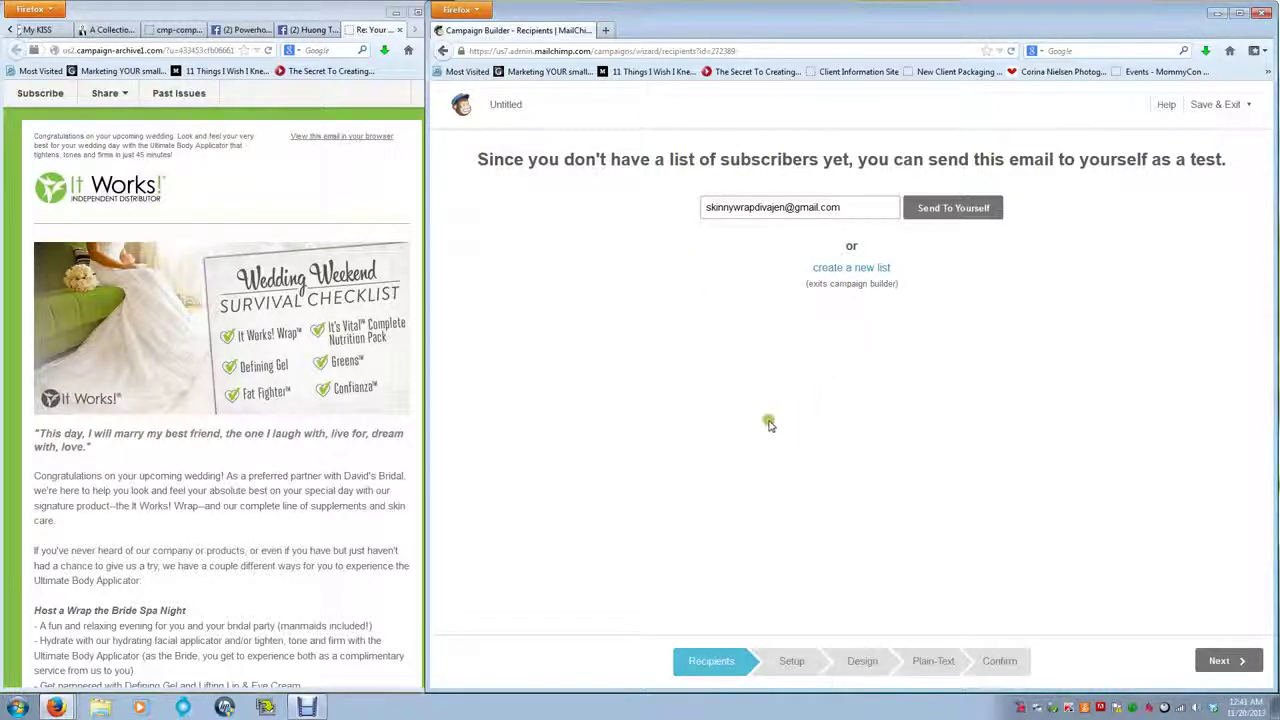
click(963, 218)
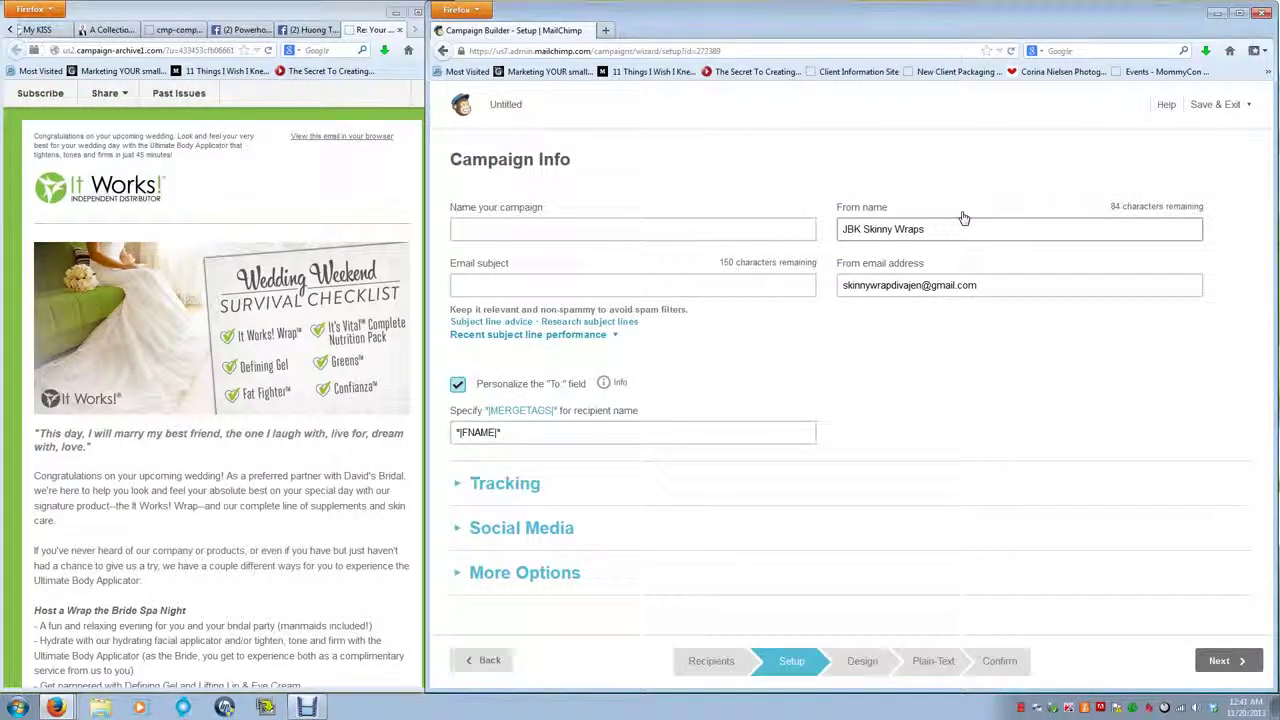
Step: Name the campaign "David's Bridal Introductory Email" followed by a dash, the test contact's first name and "Test"
click(763, 233)
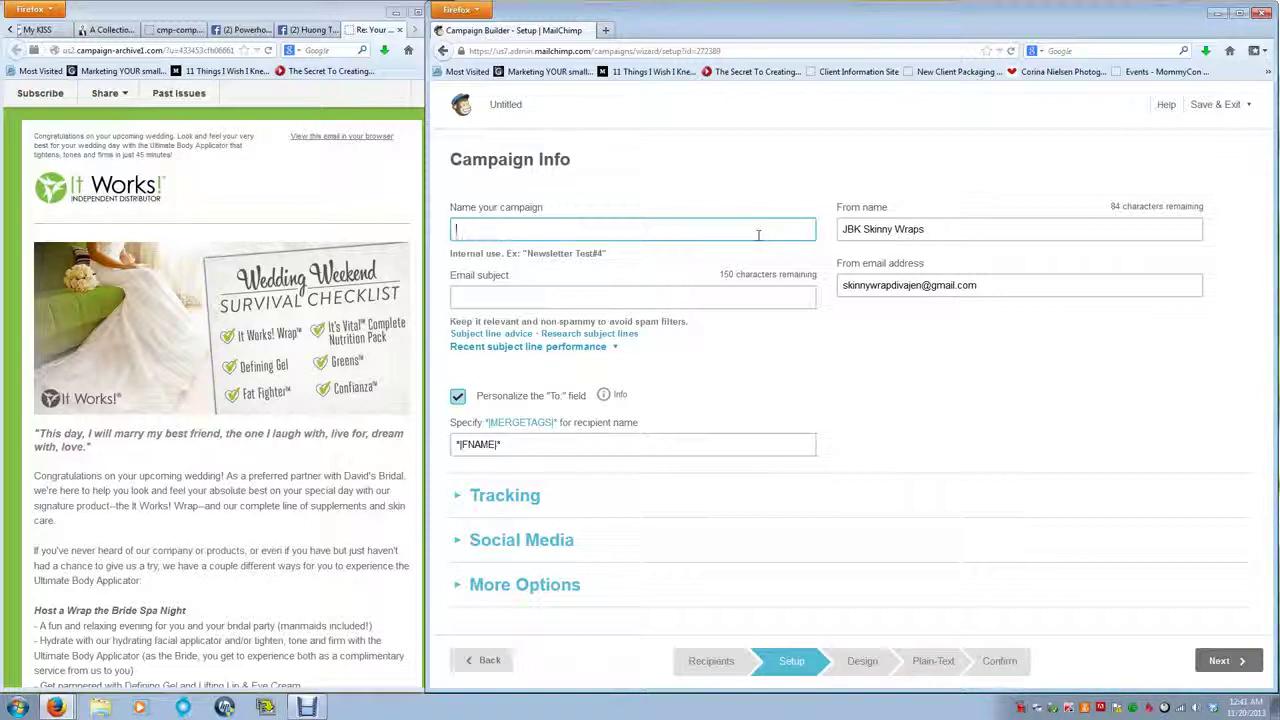
text(Dav)
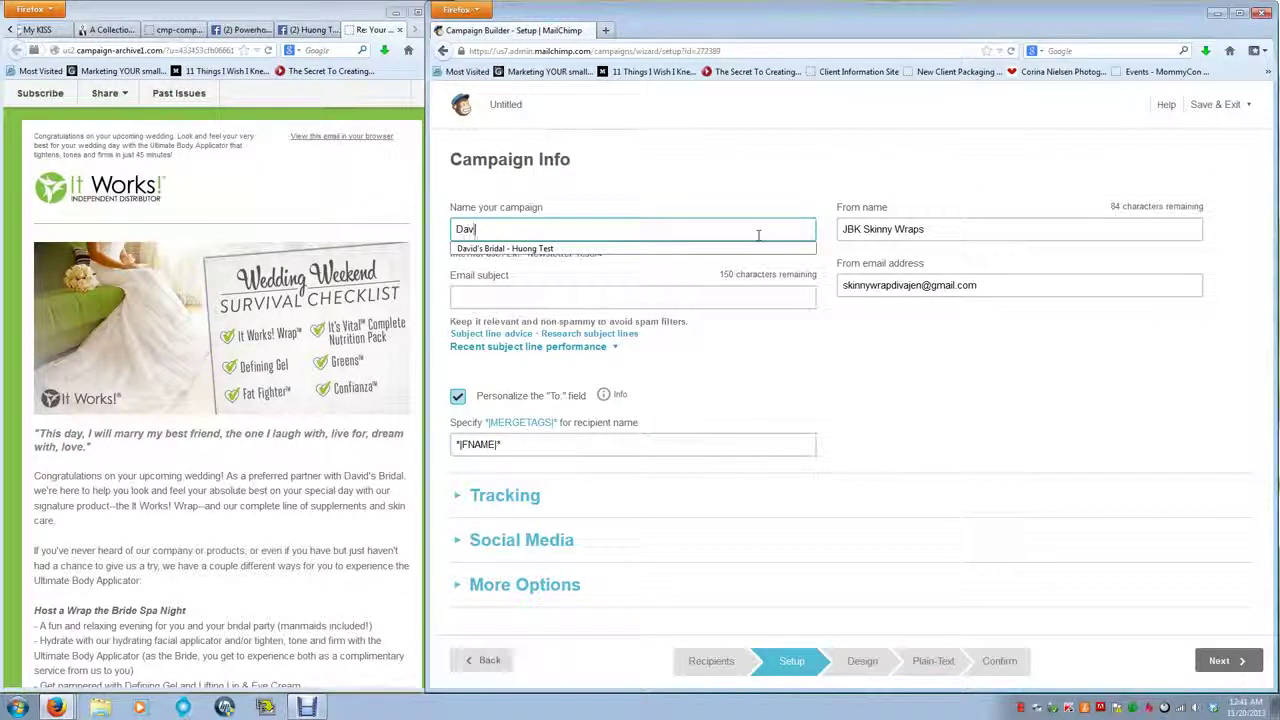
text(id's Bridal)
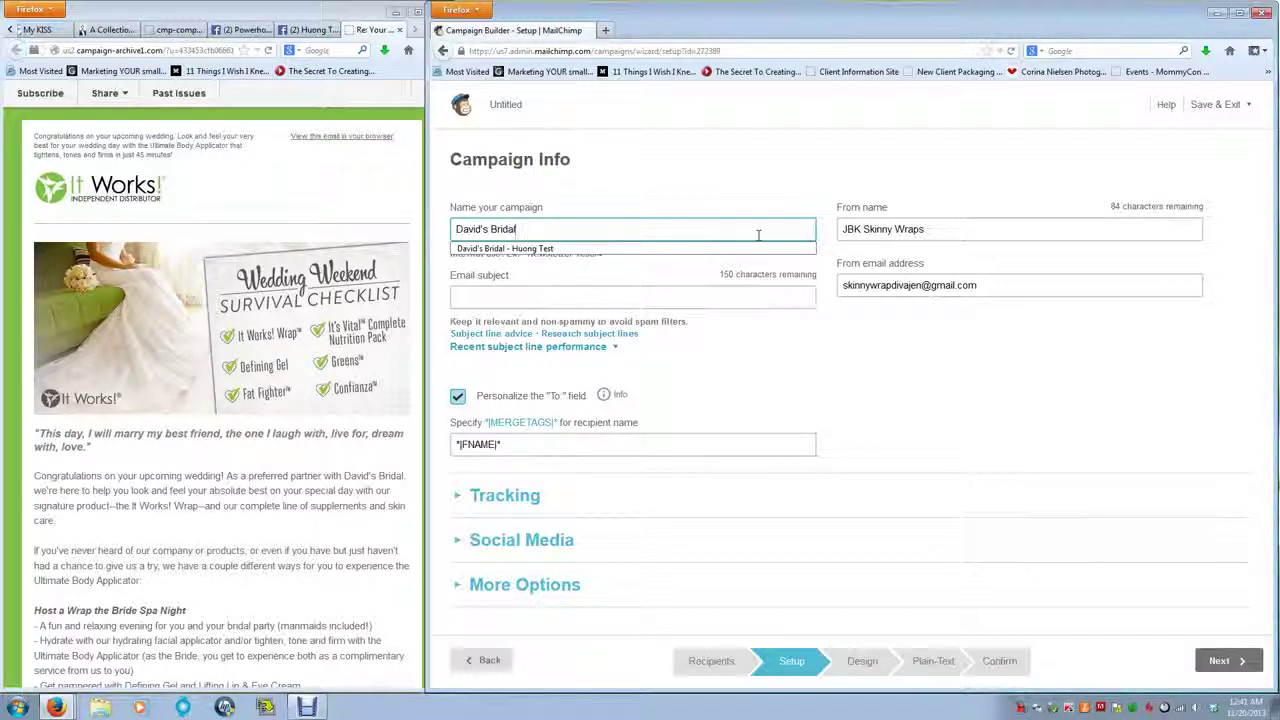
text(Introd)
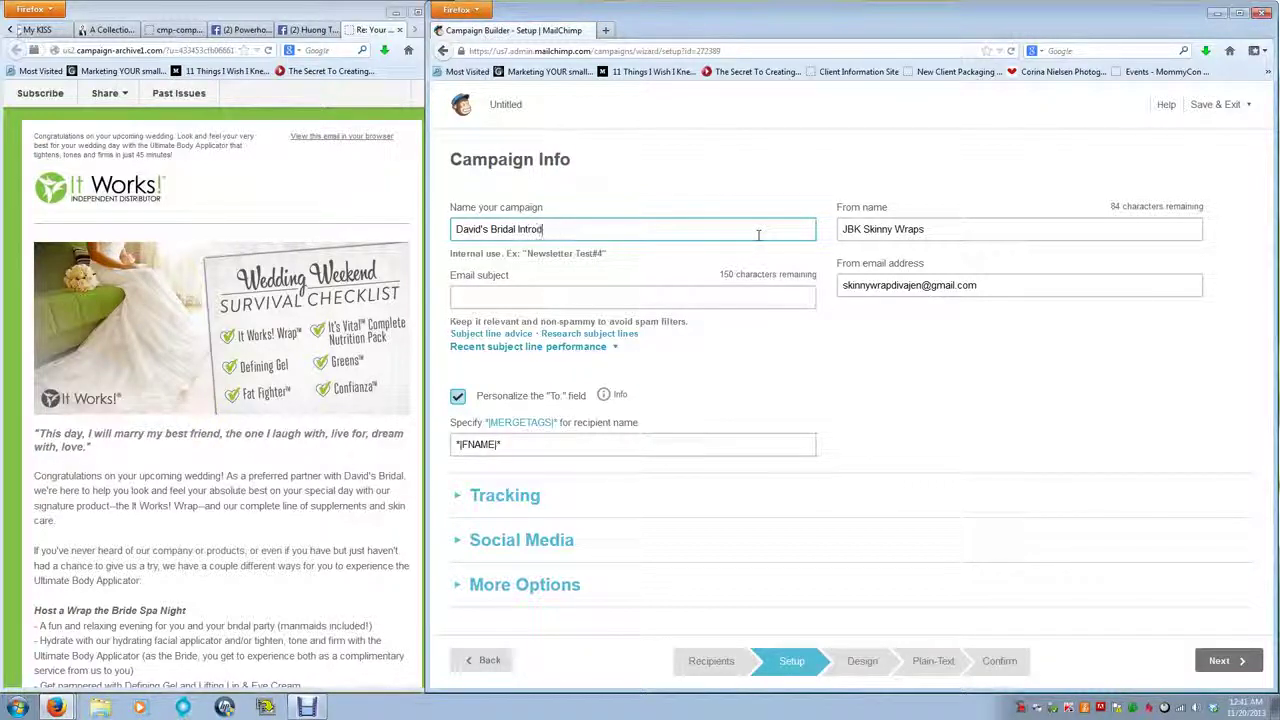
text(uctory Email - Huong Test)
key(Tab)
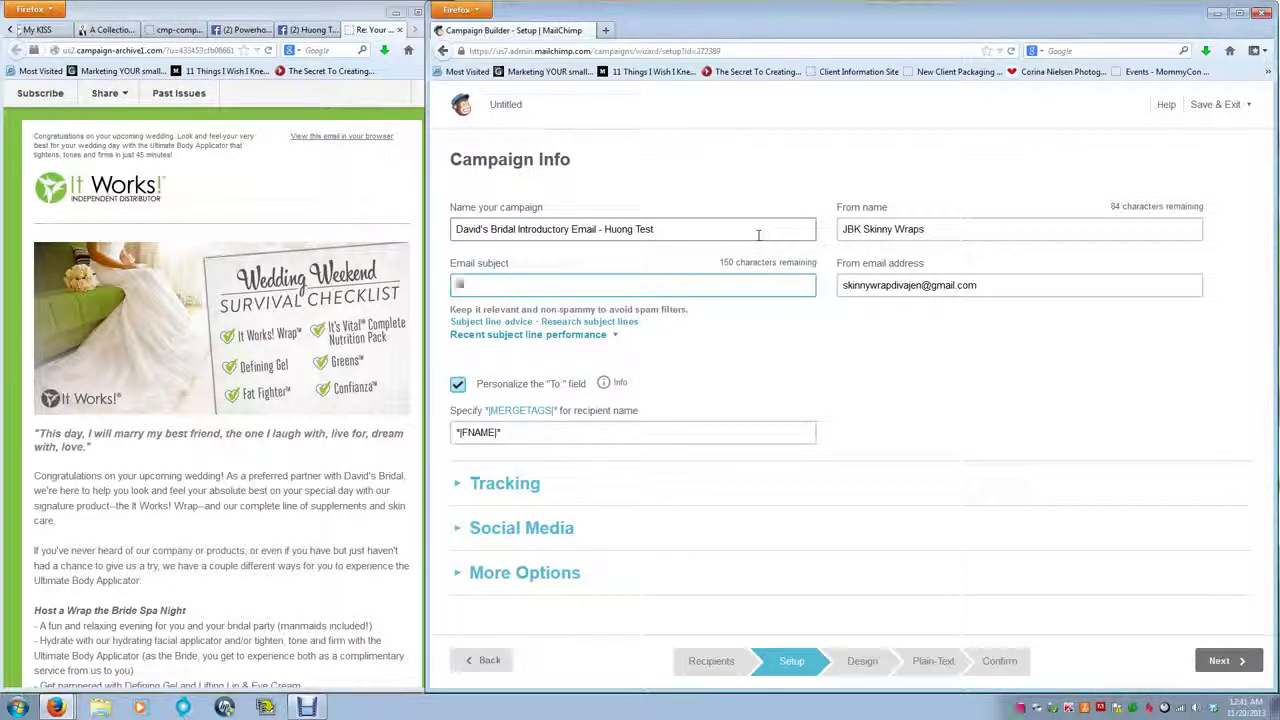
Step: Set the email subject to "Re: Your Wedding Day" and keep the default sender details and recipient merge tag
text(Re:)
key(Down)
key(Tab)
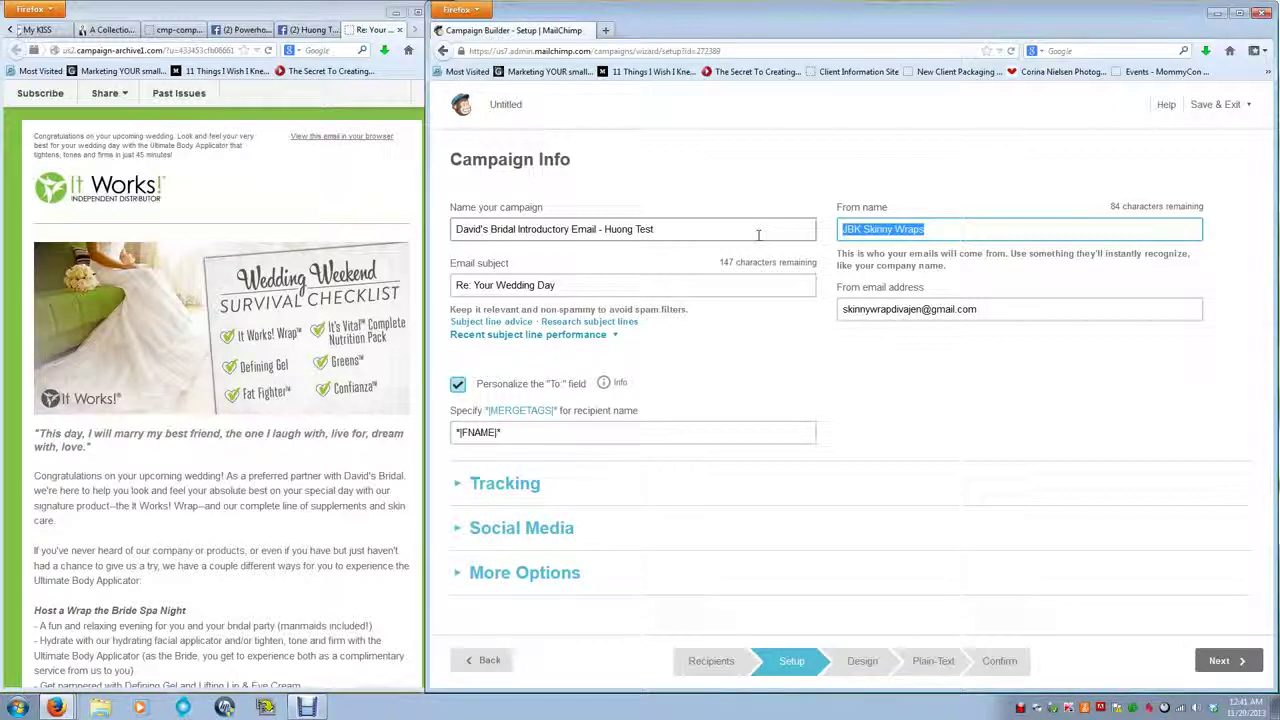
key(Tab)
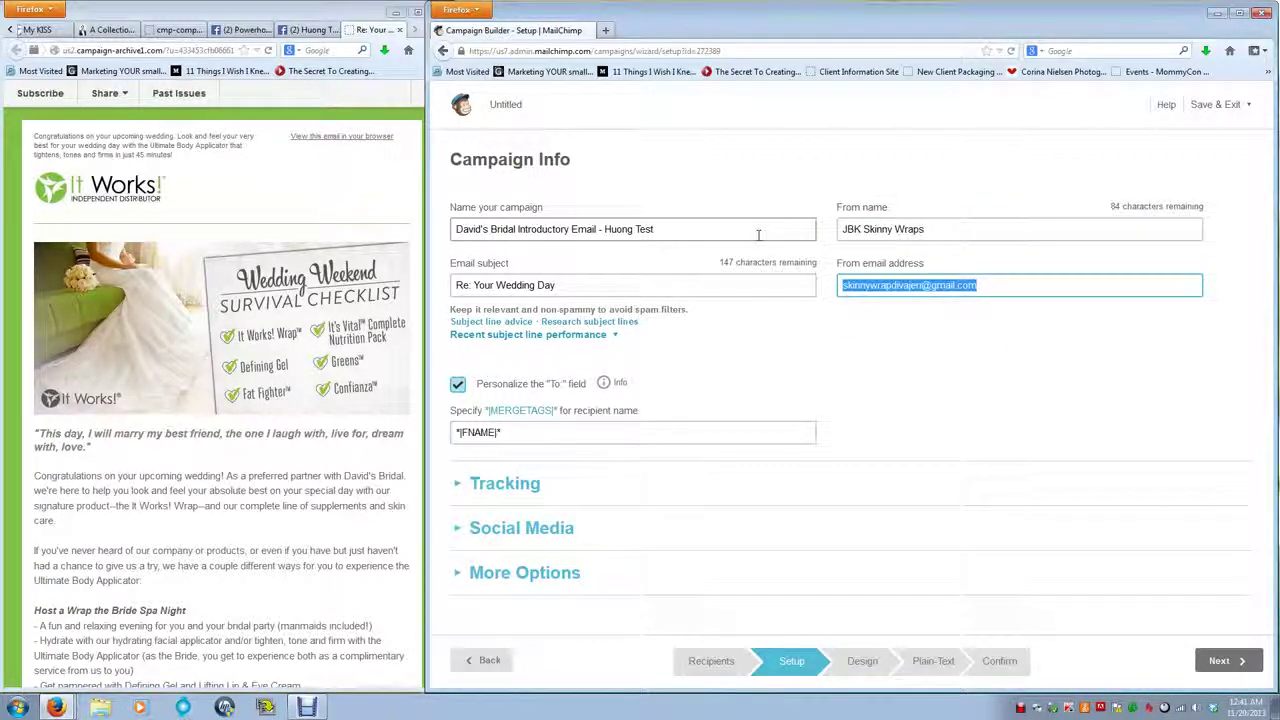
key(Tab)
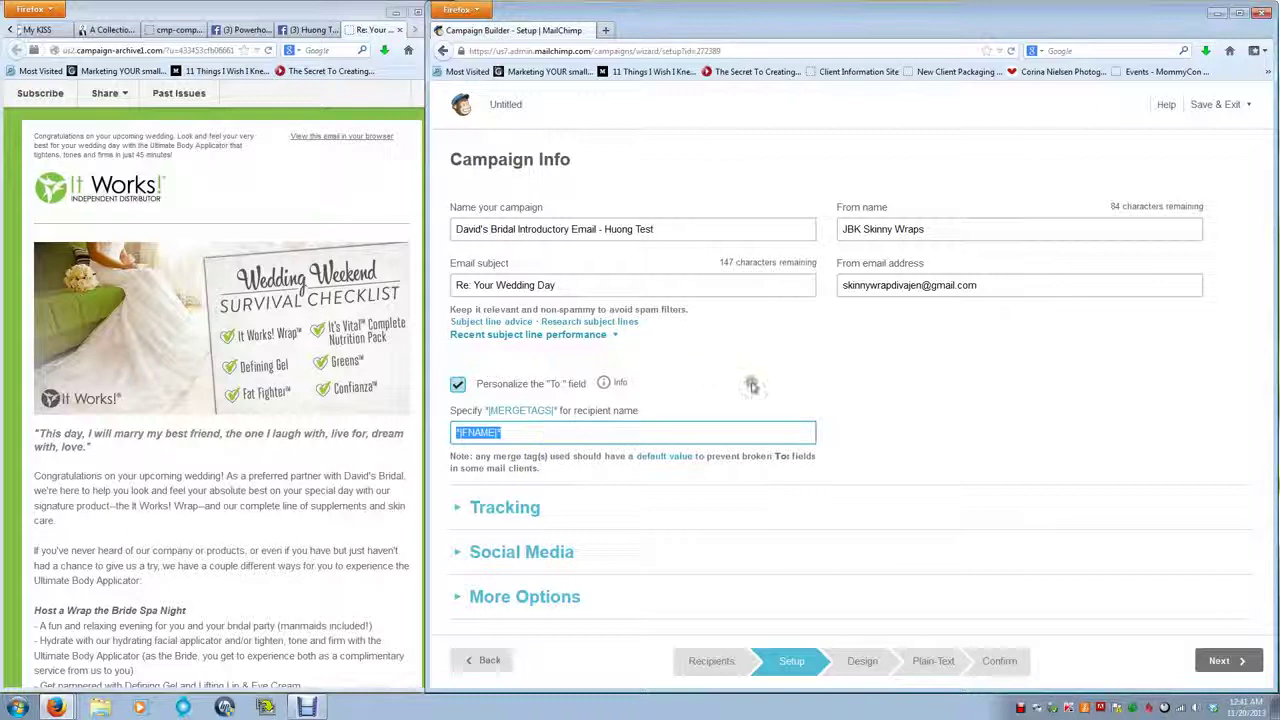
click(860, 410)
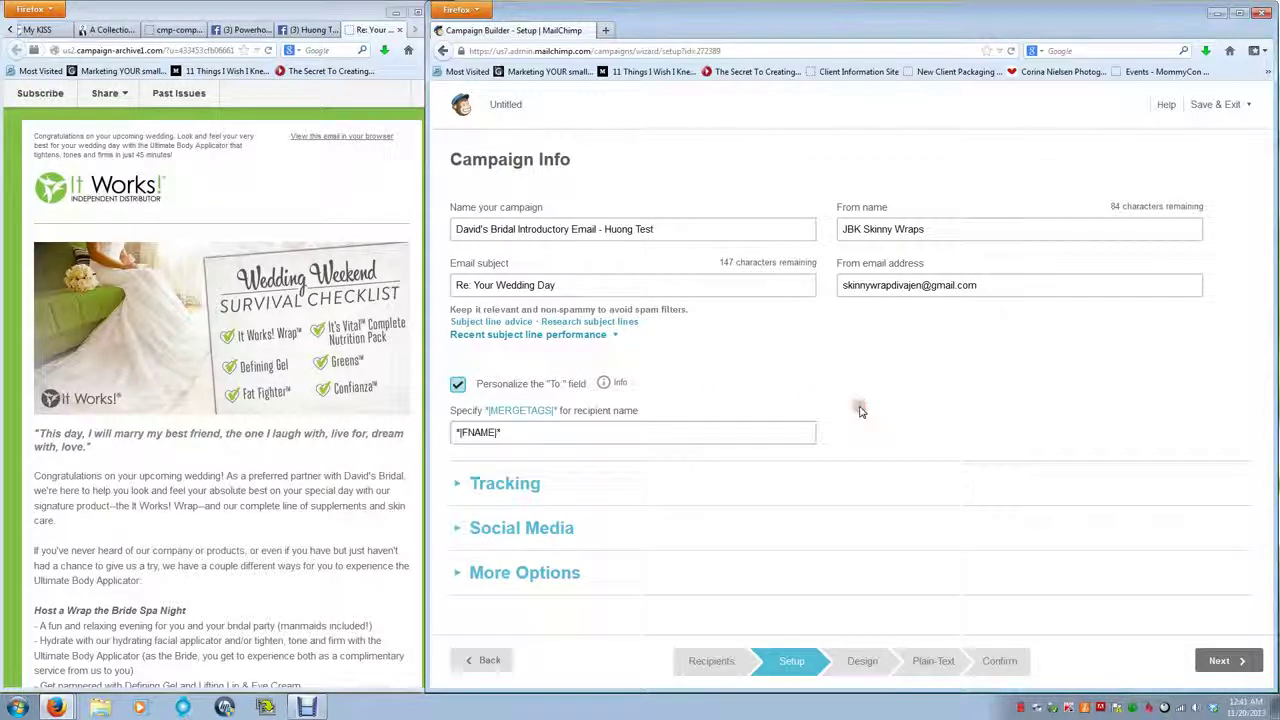
Step: Expand the campaign's tracking settings and review the available options
click(461, 486)
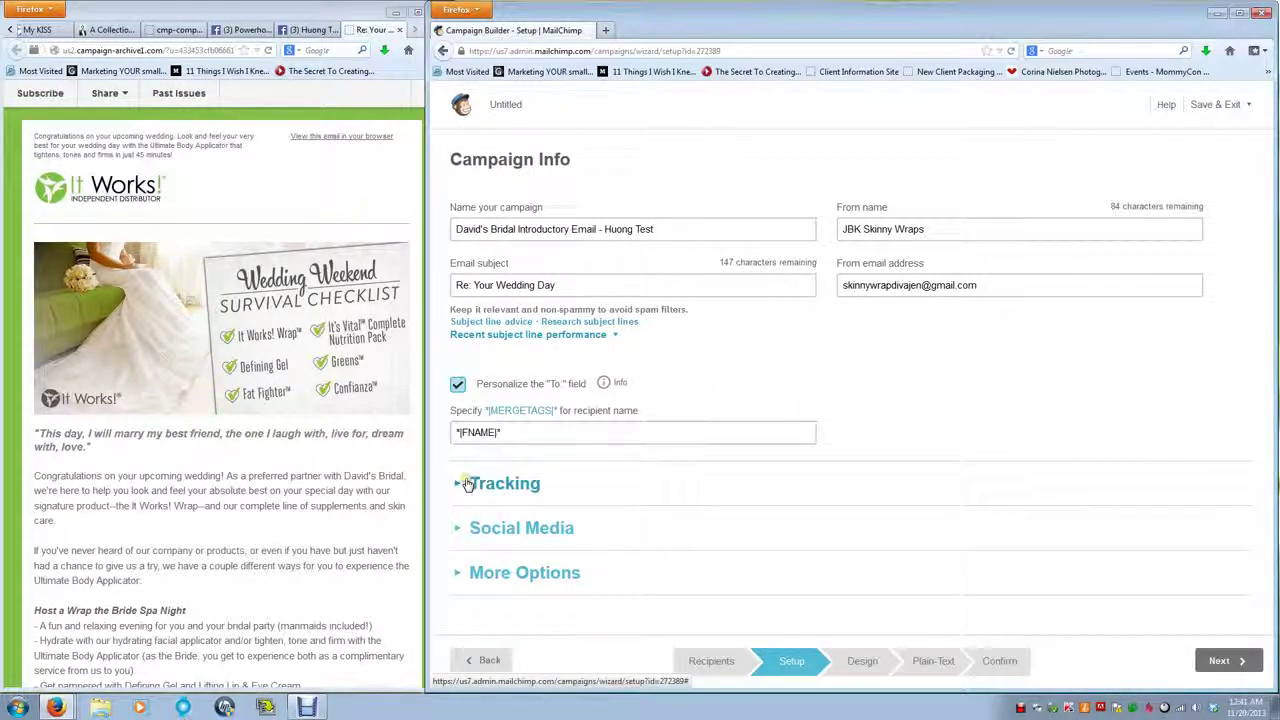
click(454, 493)
click(455, 491)
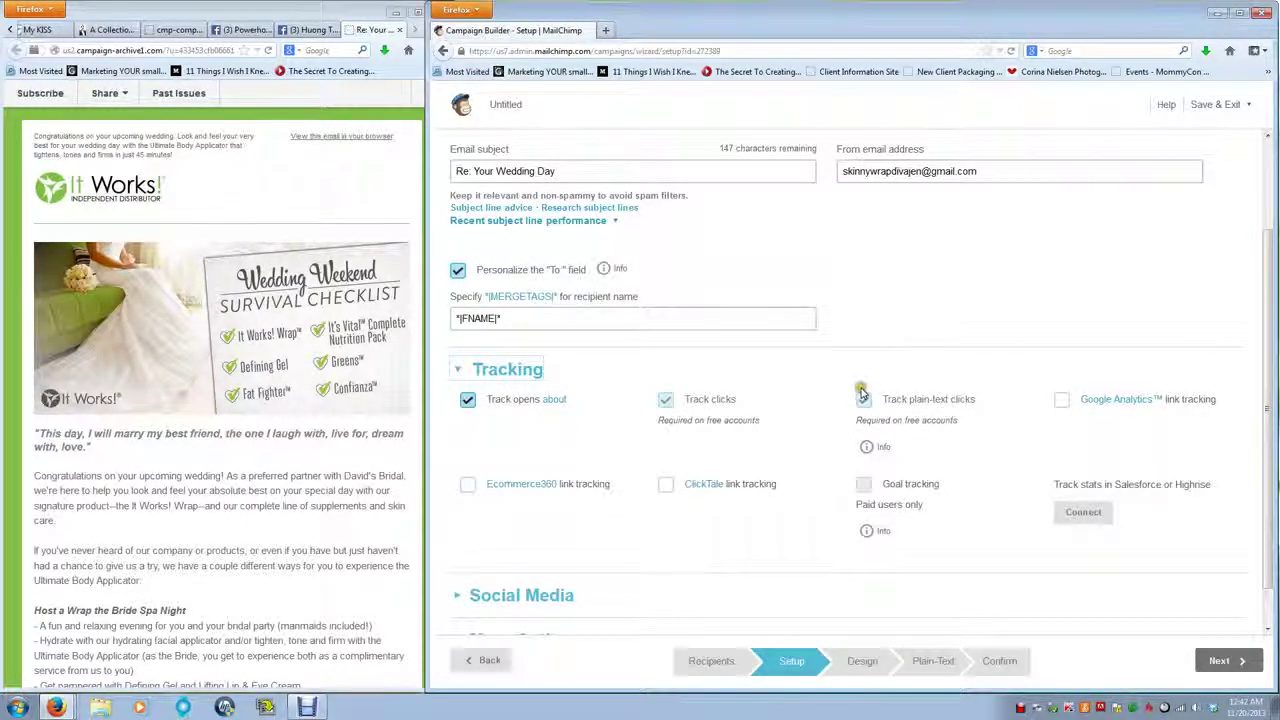
scroll(850, 392, down, 1)
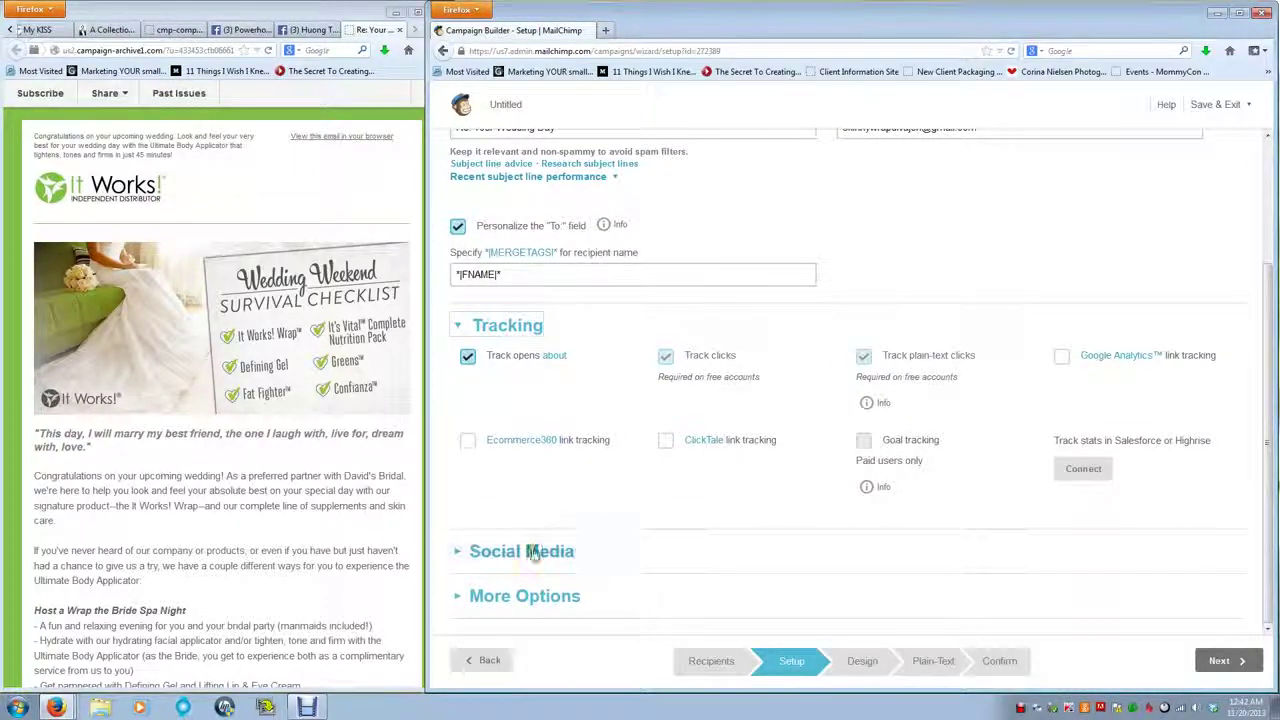
Step: Expand the social media settings and disable Facebook comments for the campaign
click(456, 556)
scroll(456, 557, down, 2)
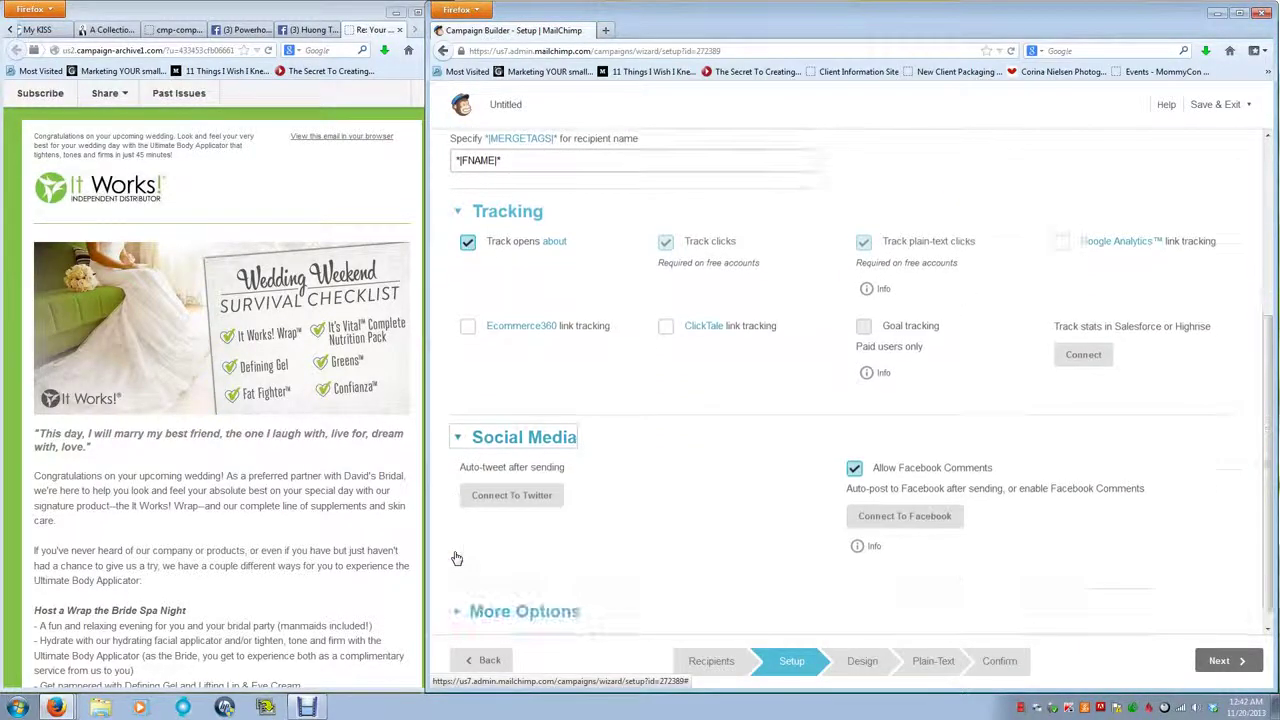
click(854, 469)
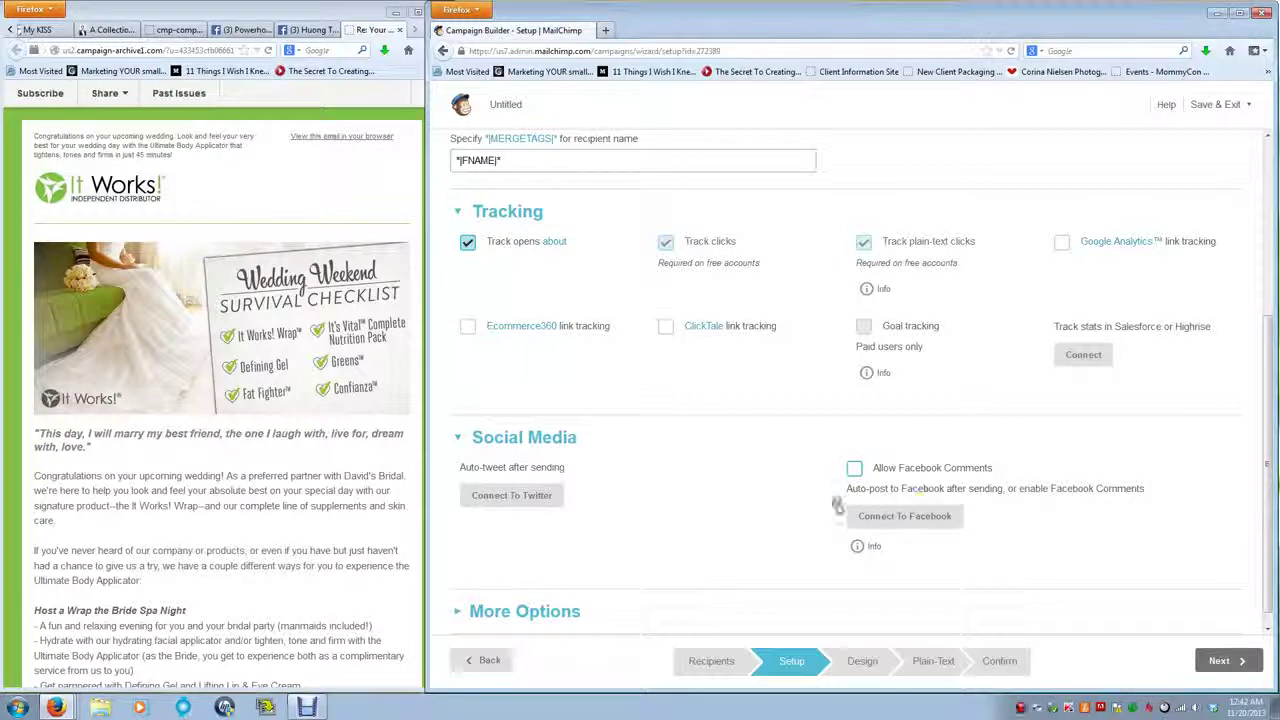
scroll(762, 505, down, 1)
click(750, 525)
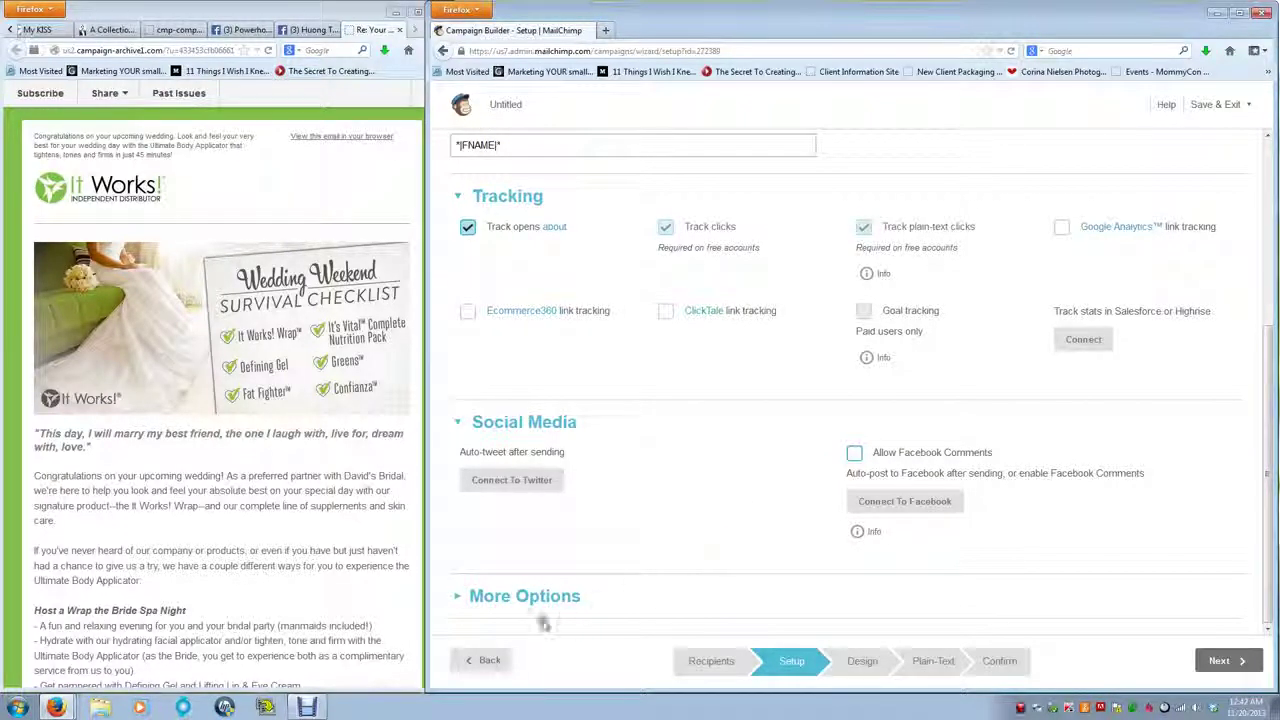
Step: Expand the campaign's remaining options, keep them as set, and proceed to the template choices in the design stage
click(460, 597)
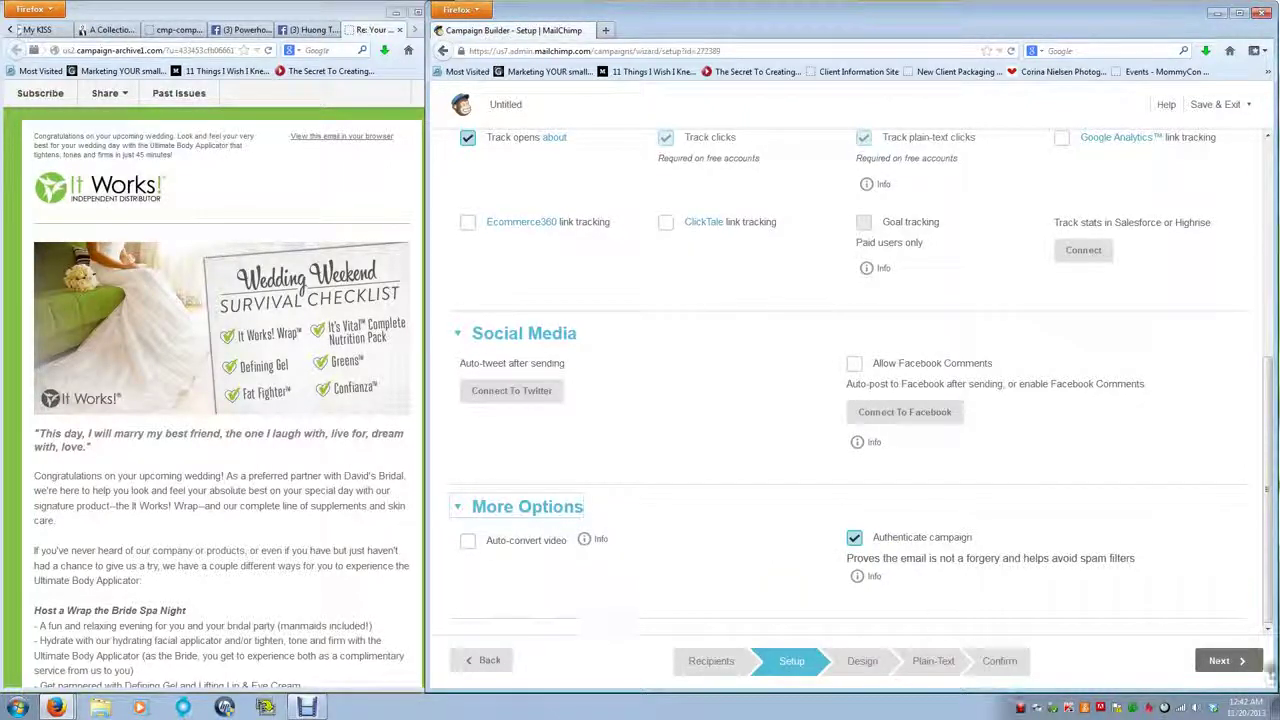
click(1226, 661)
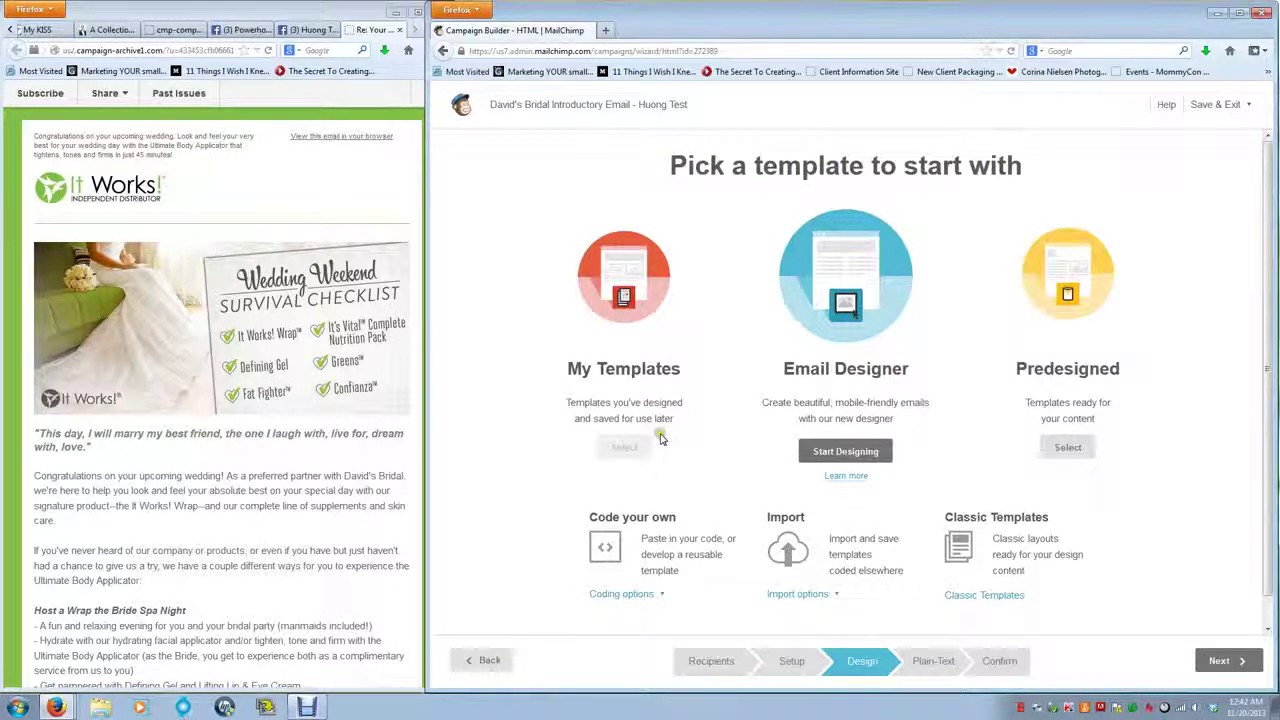
scroll(543, 229, down, 1)
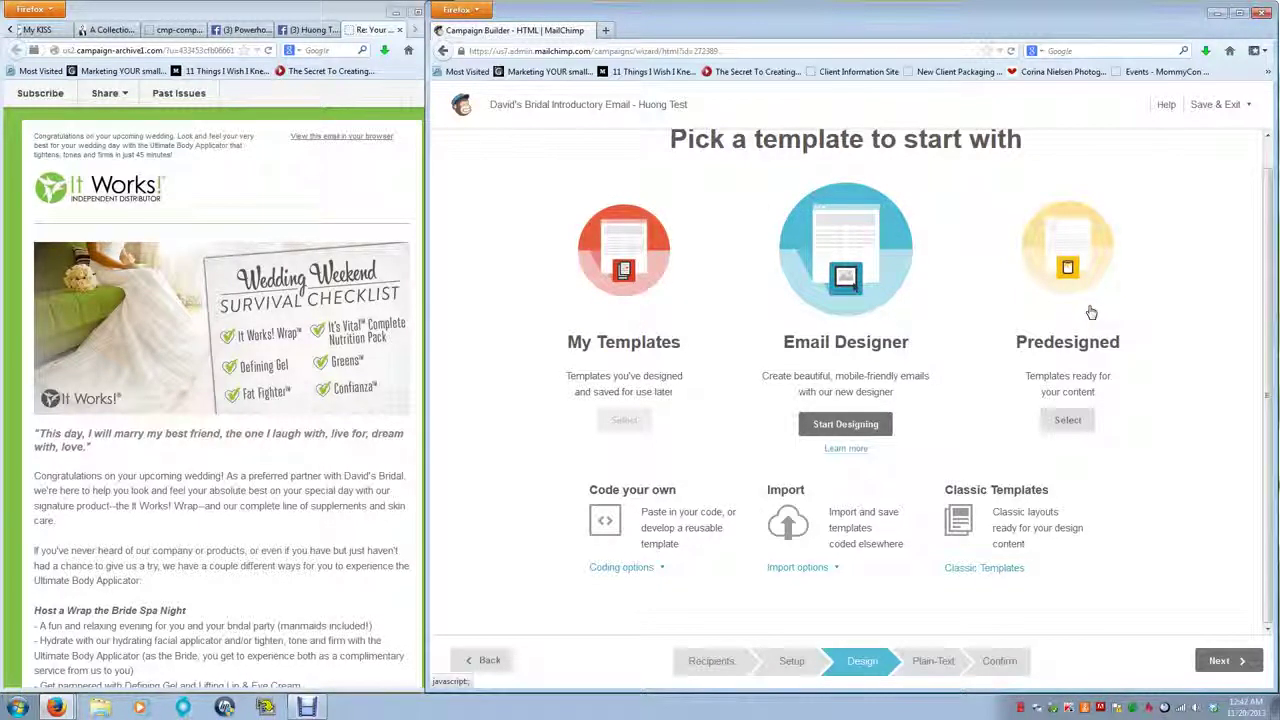
Step: Choose the Email Designer for the campaign and browse the full list of basic templates
scroll(1090, 313, up, 1)
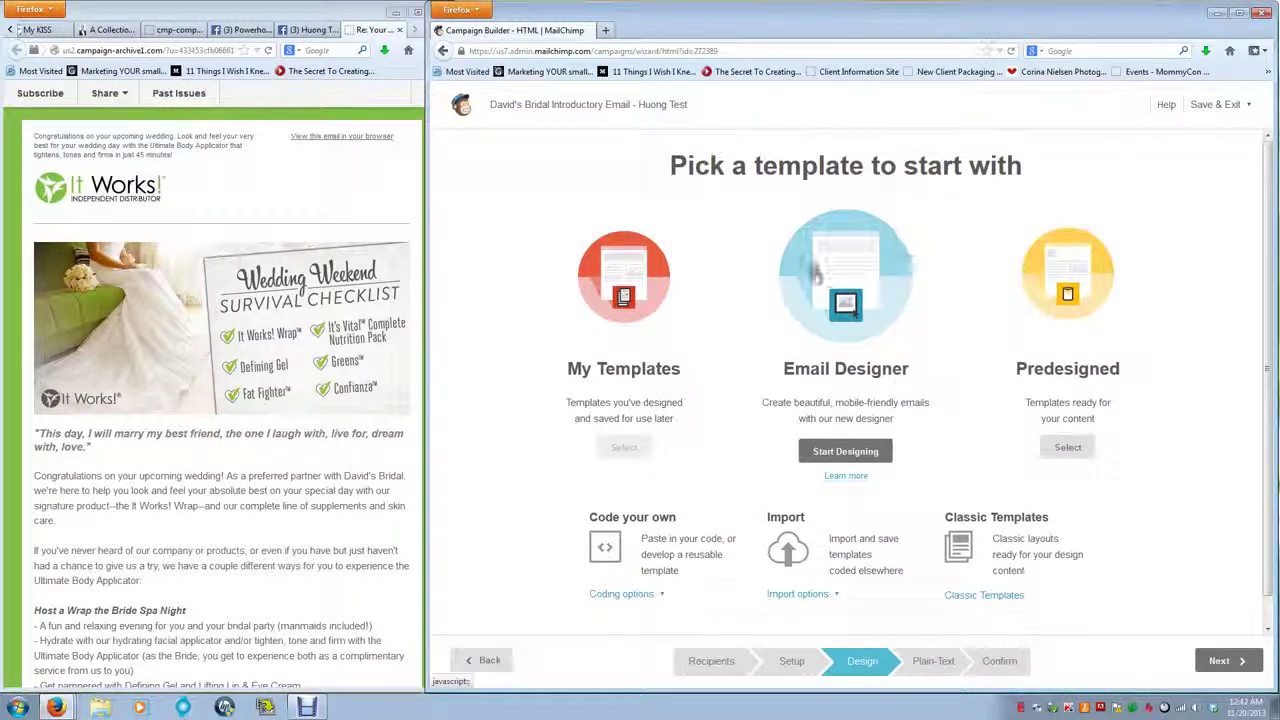
click(843, 305)
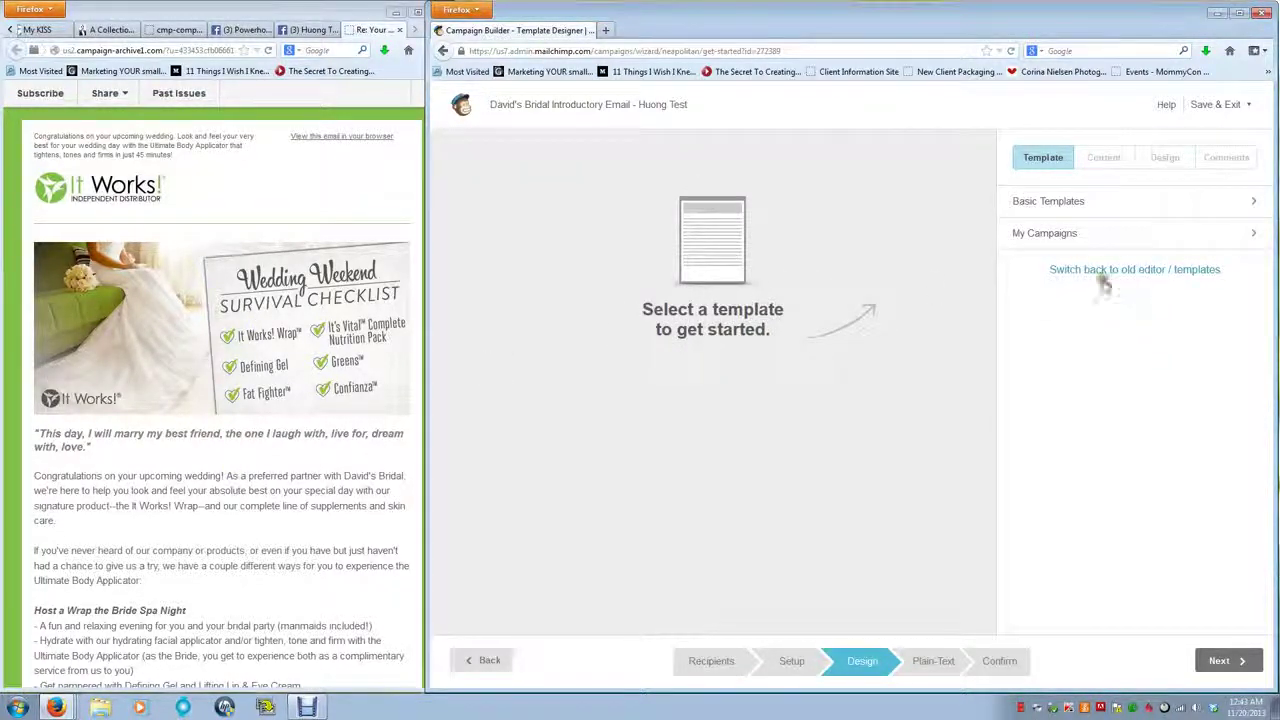
click(1050, 208)
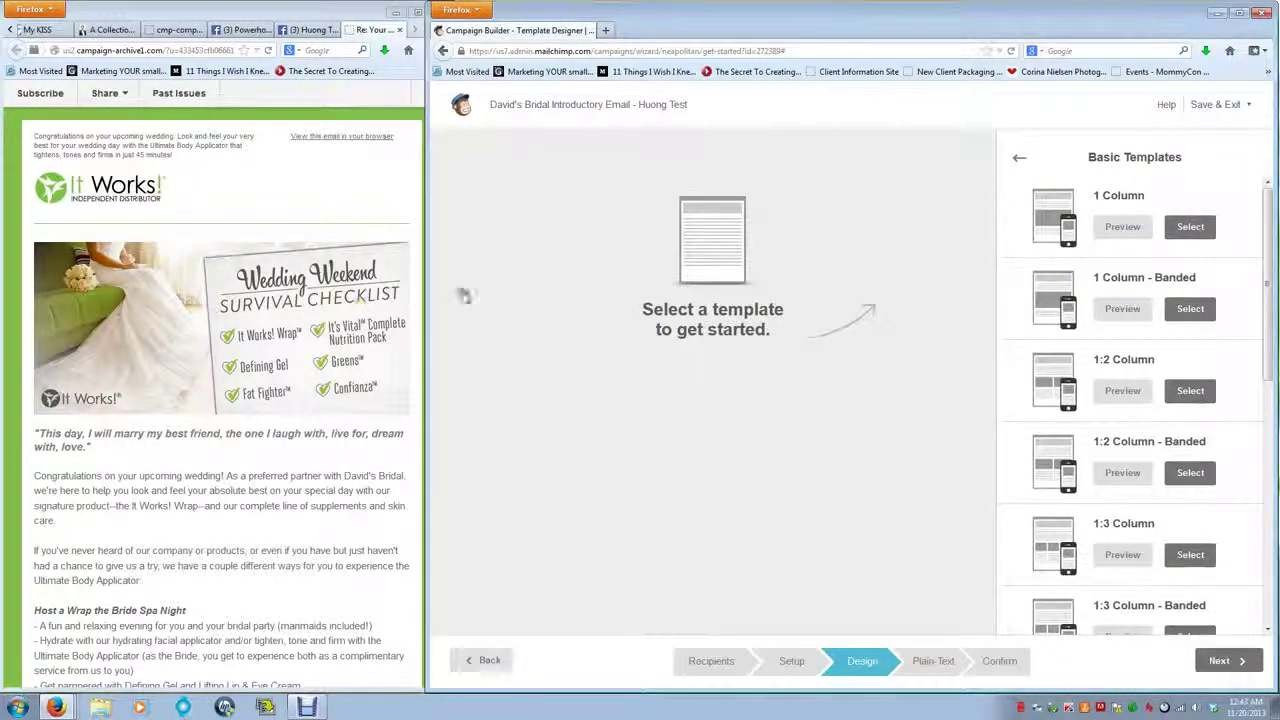
scroll(1136, 248, down, 5)
scroll(1192, 333, up, 3)
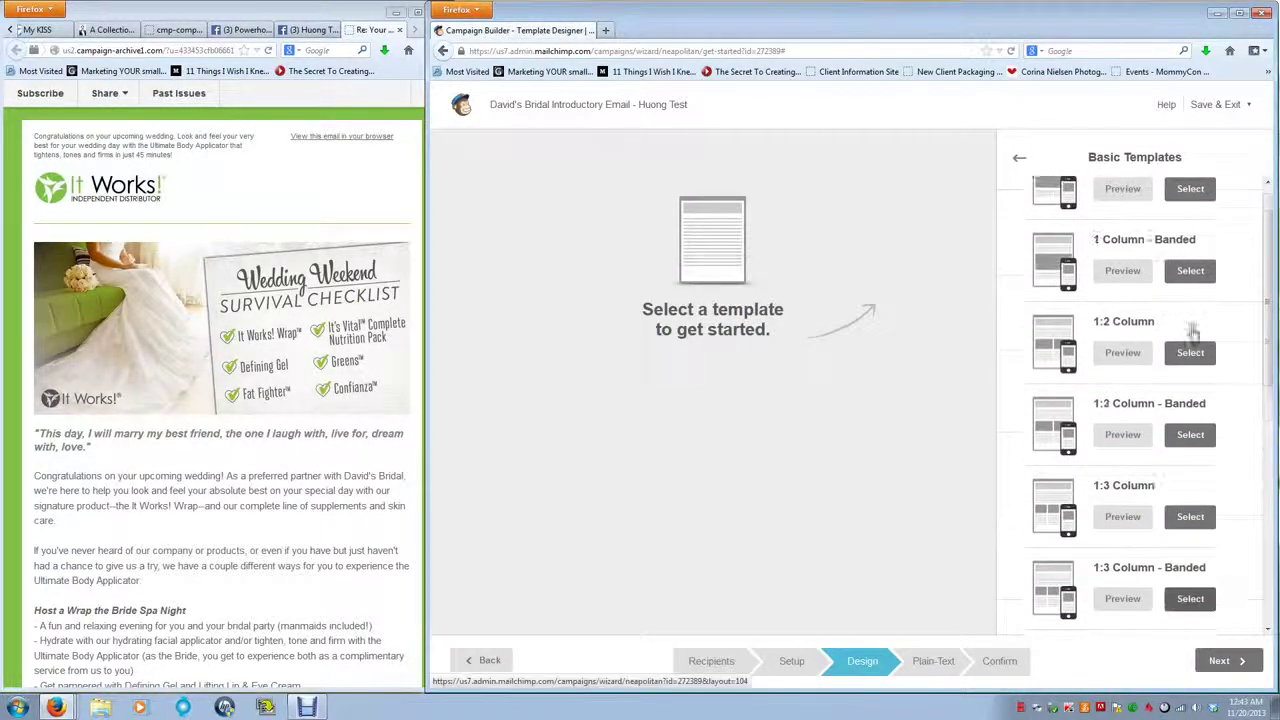
scroll(1192, 333, up, 1)
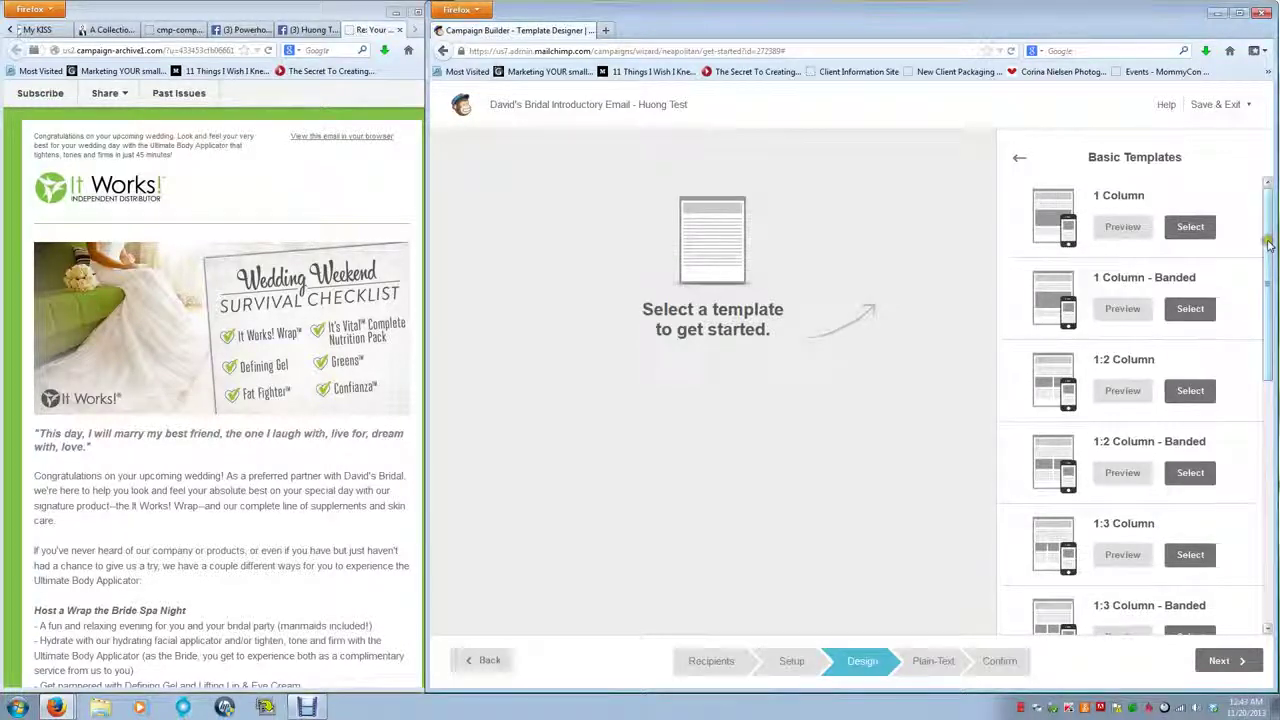
drag(1268, 244, 1274, 595)
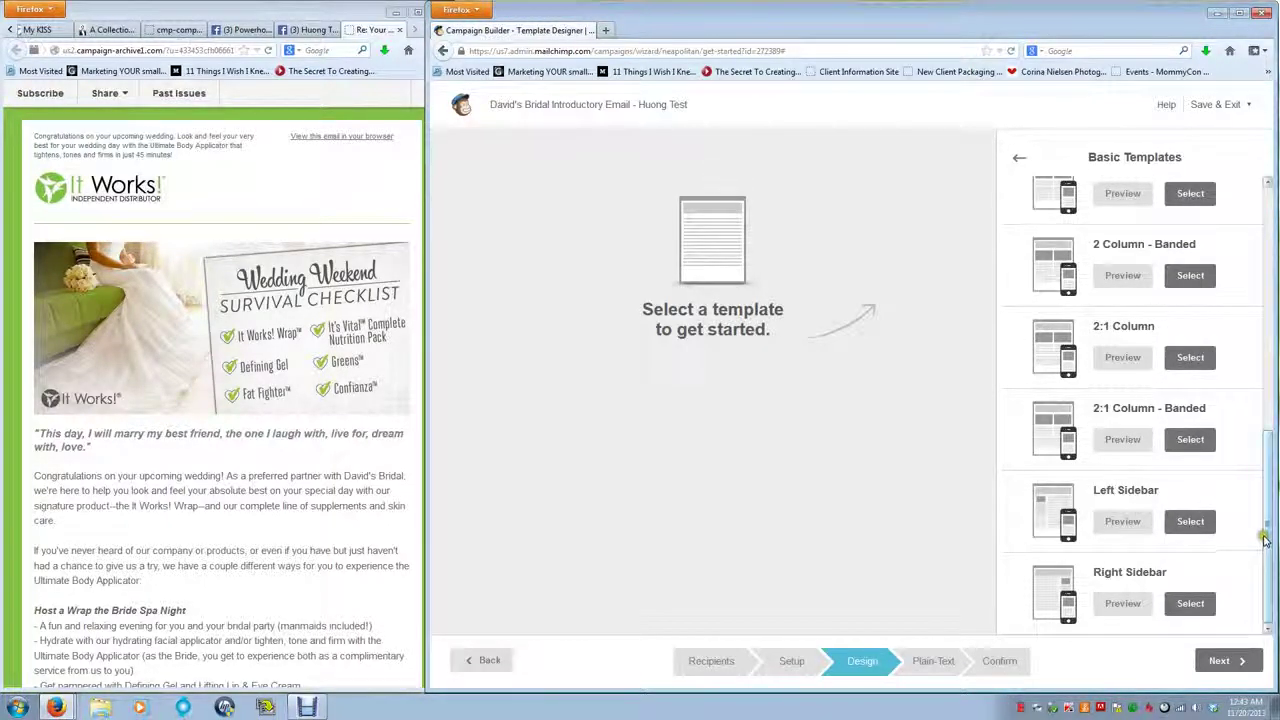
drag(1275, 545, 1276, 262)
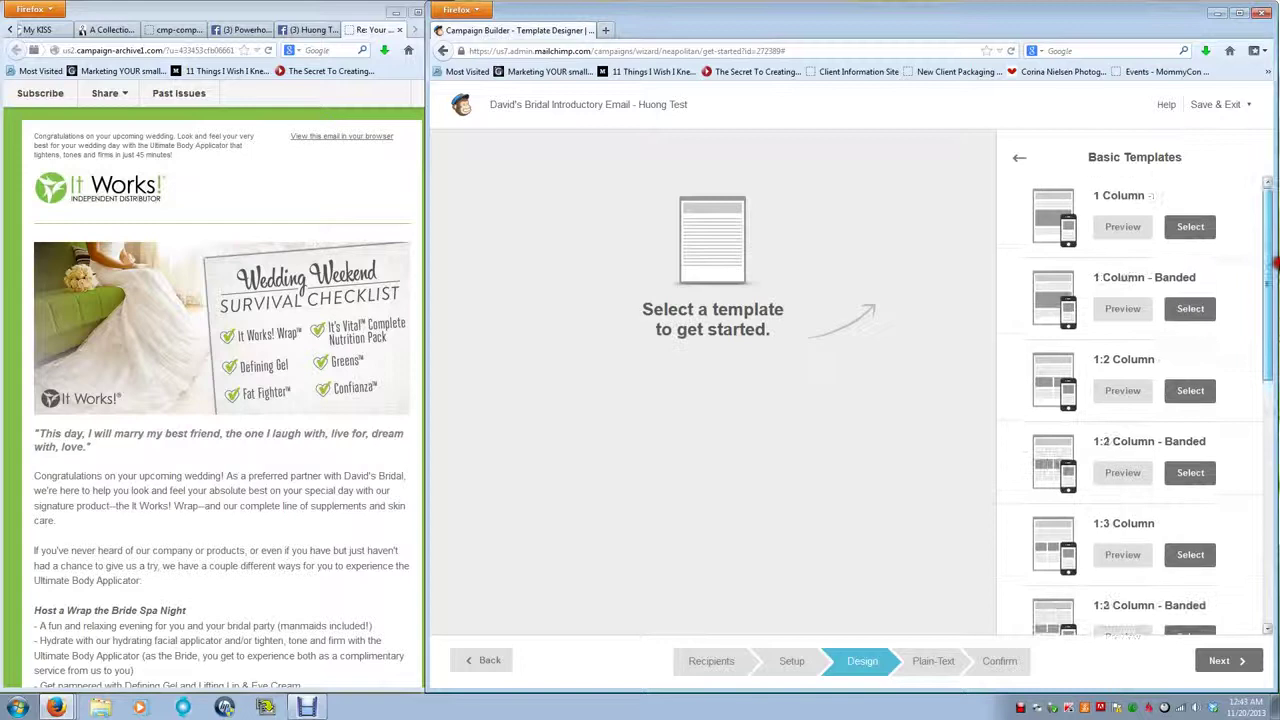
Step: Preview the 1 Column basic template, close the preview, and select that template for the campaign
click(1120, 228)
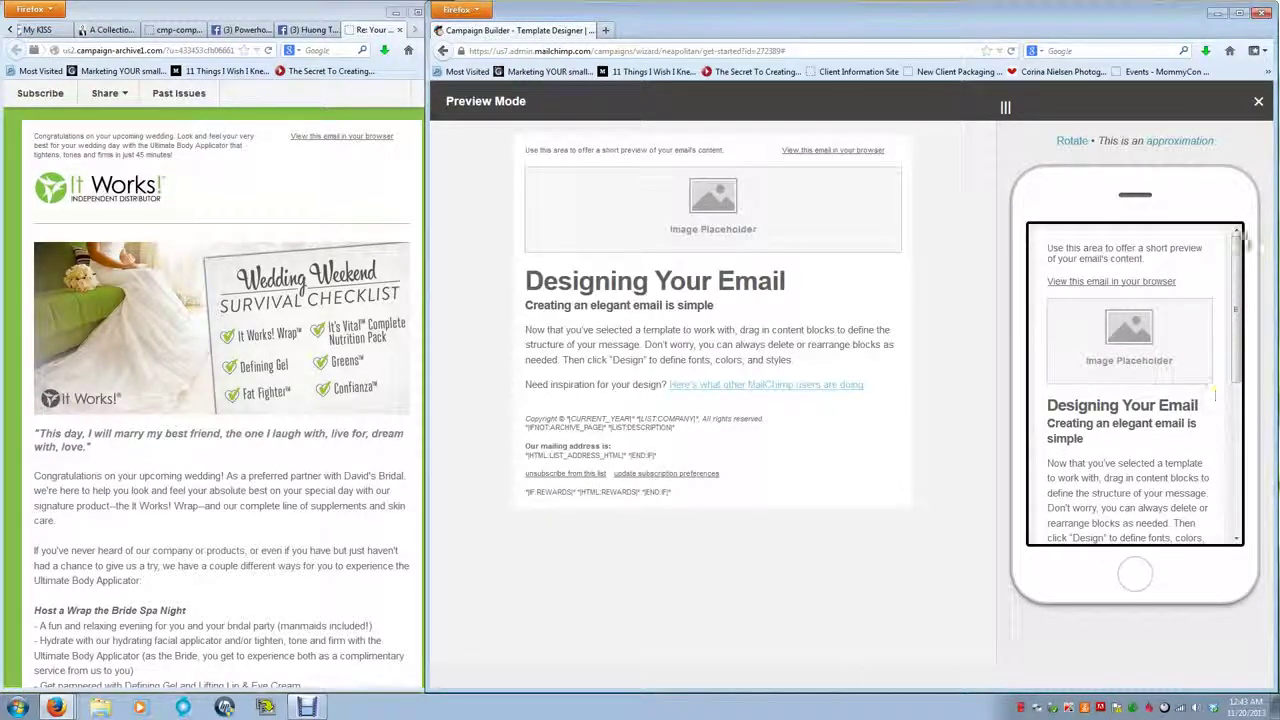
click(1259, 103)
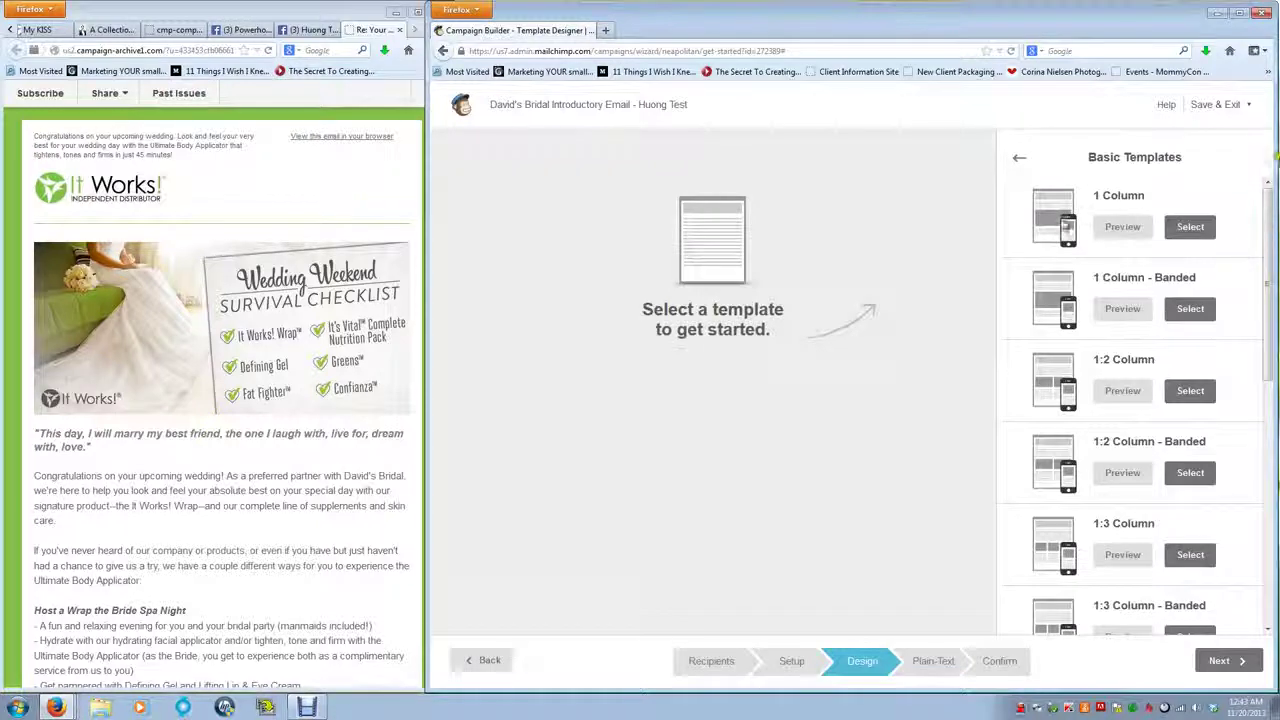
click(1192, 226)
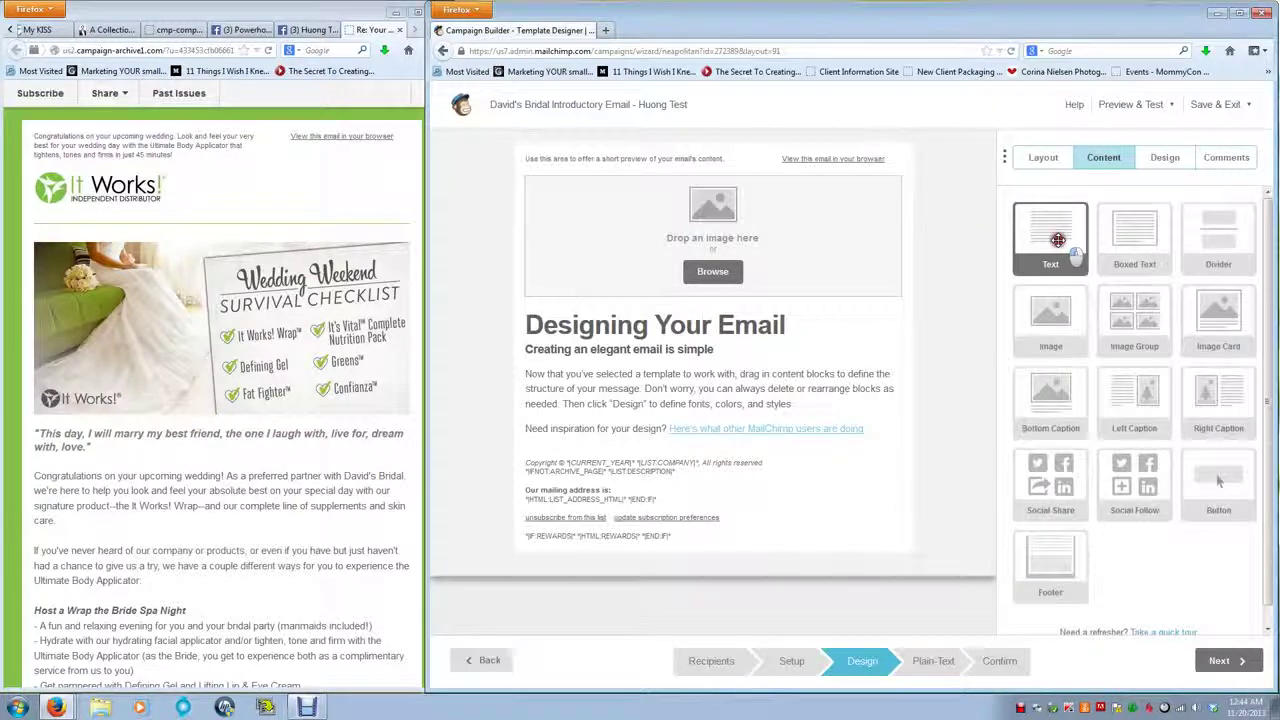
Step: Add a text block between the image placeholder and the "Designing Your Email" heading, save it, and delete it again
drag(1057, 240, 689, 320)
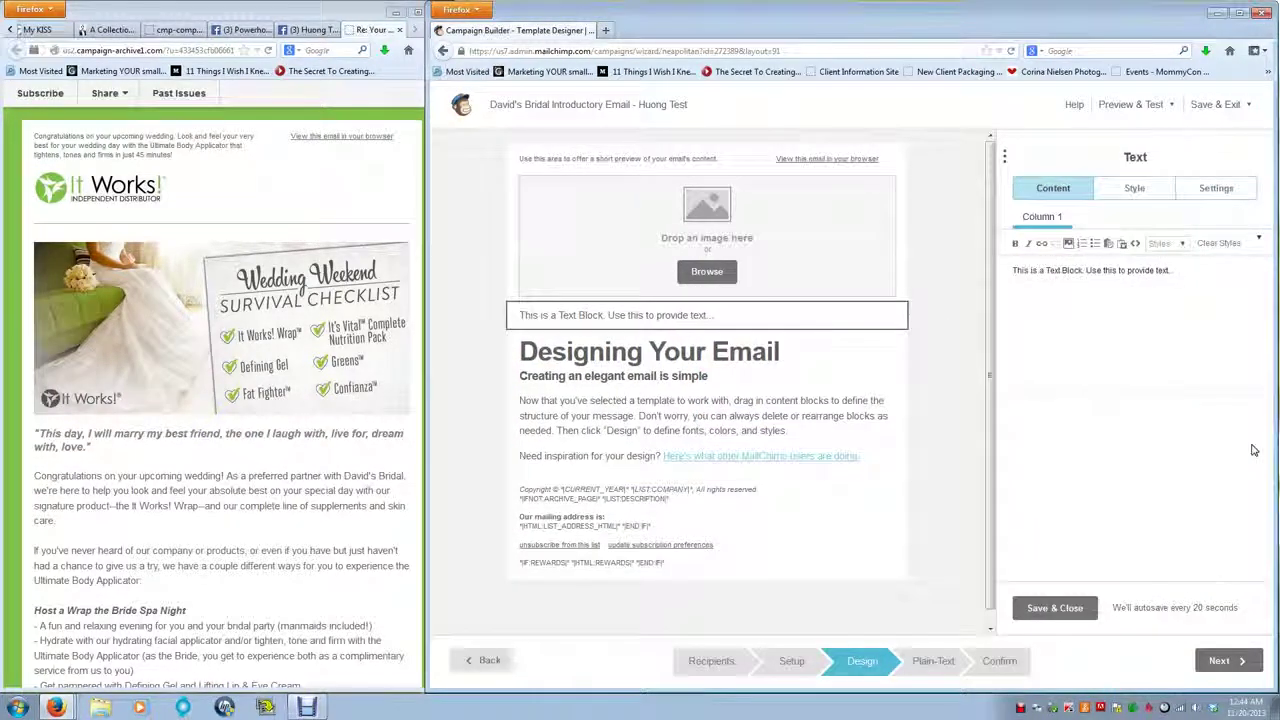
click(1075, 612)
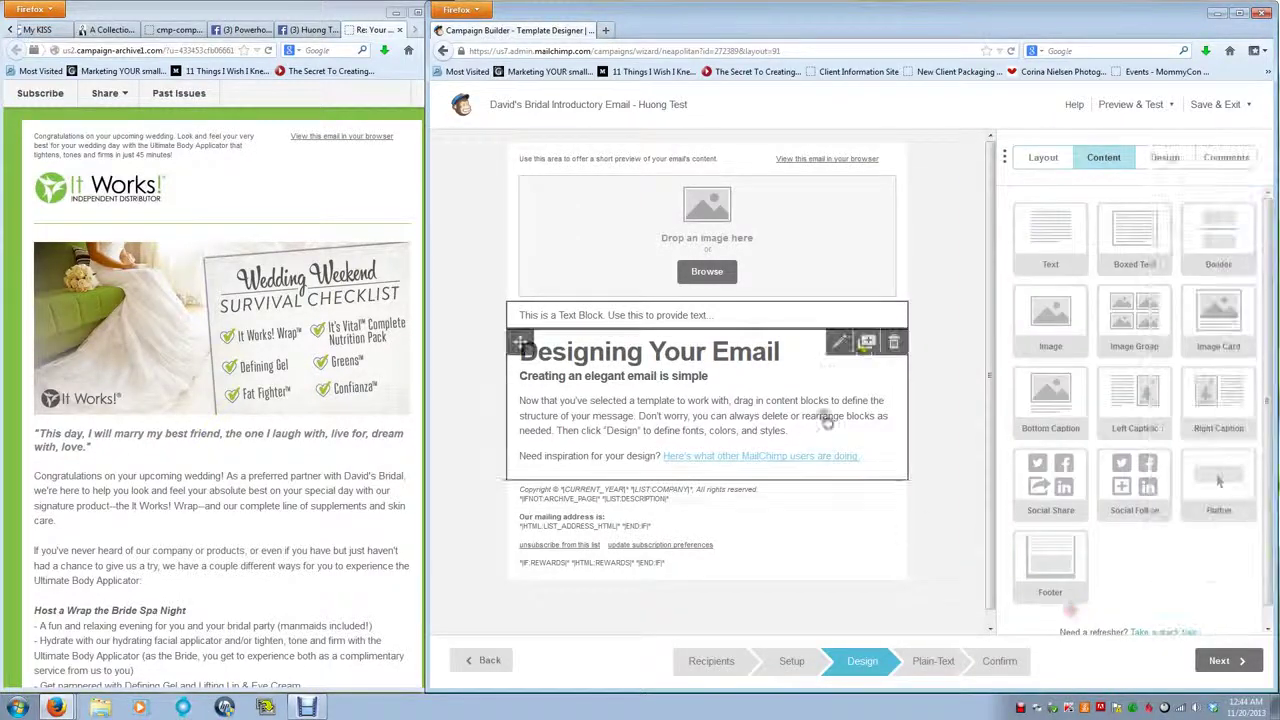
click(892, 316)
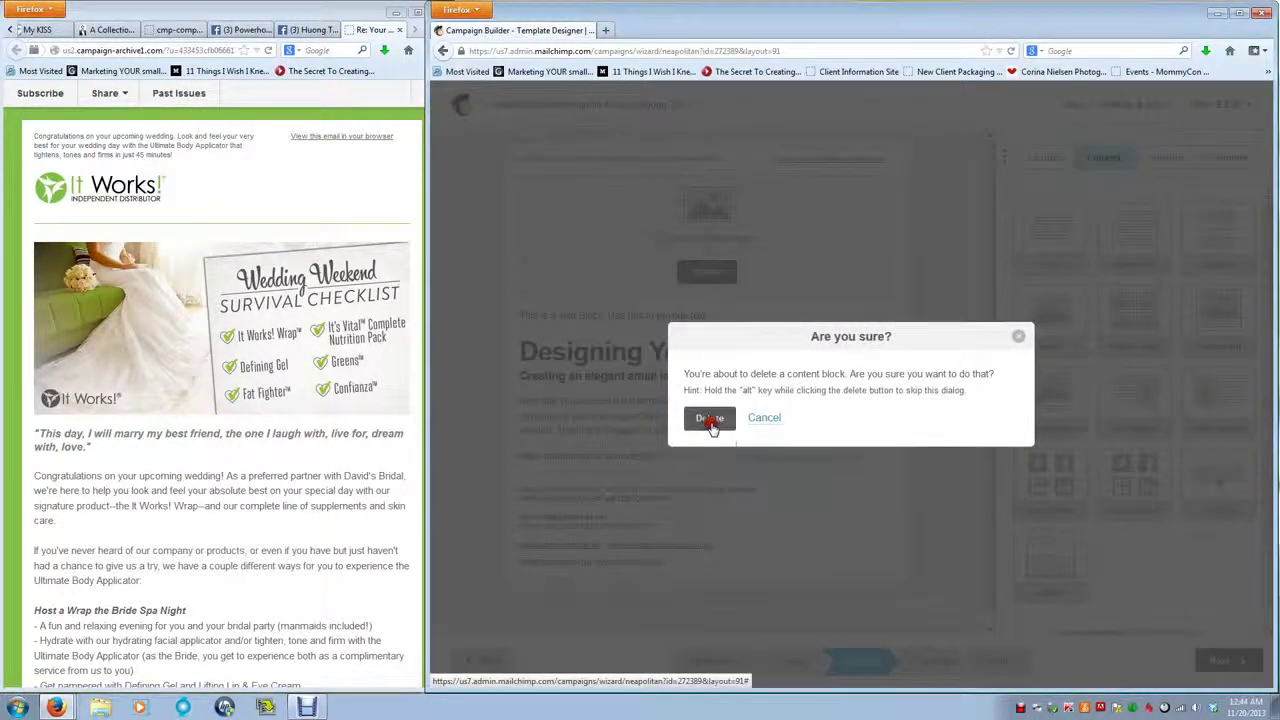
click(710, 419)
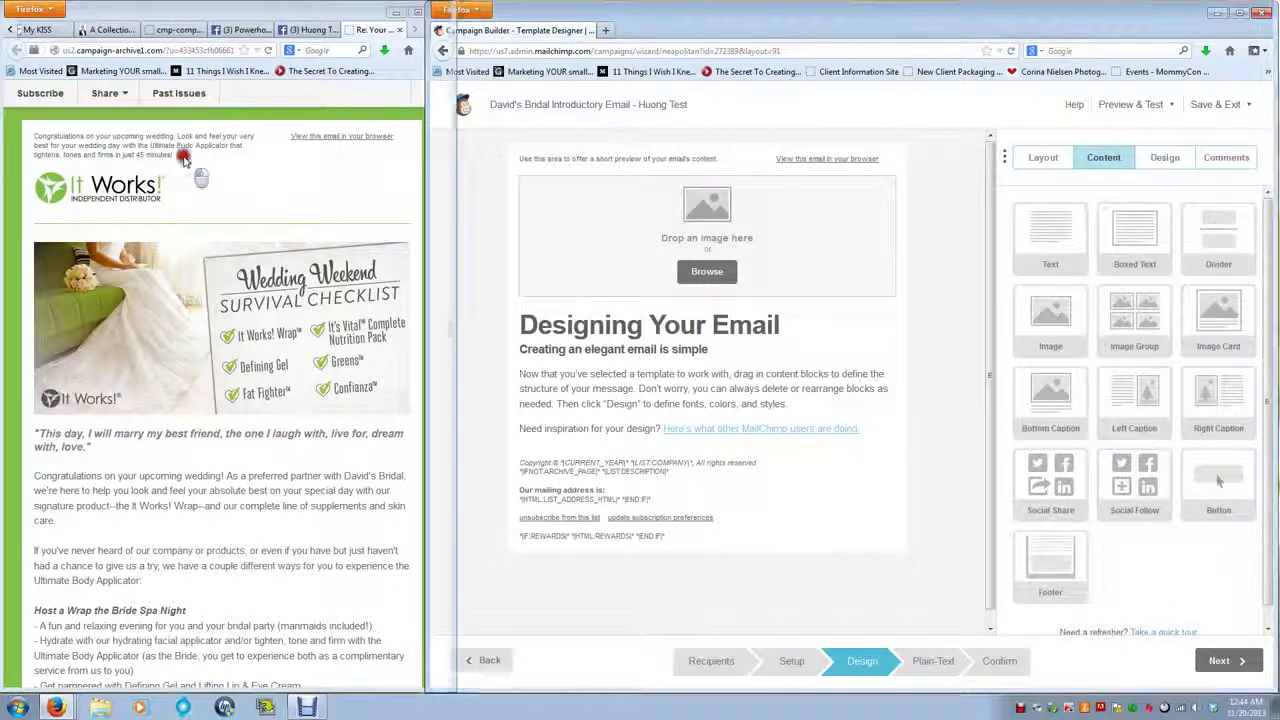
Step: Replace the email's short preview text with the "Congratulations on your upcoming wedding" blurb copied from the original email
drag(186, 165, 60, 142)
right_click(62, 146)
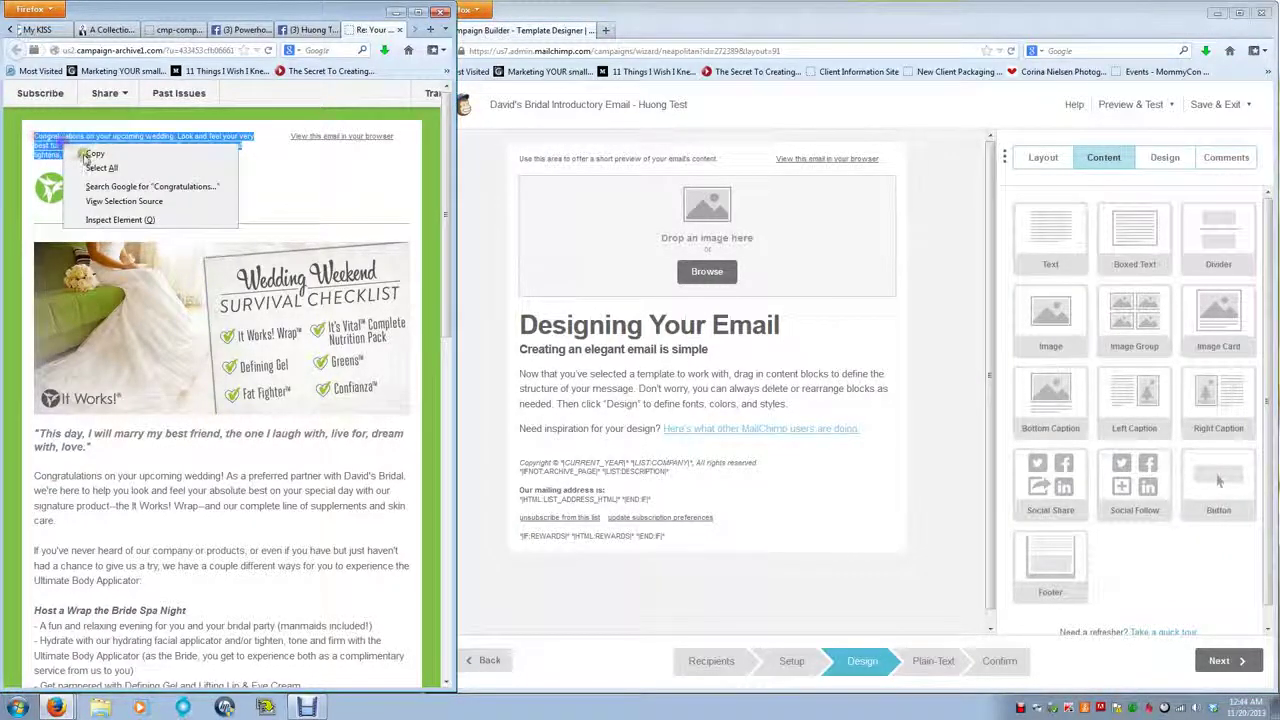
click(88, 154)
click(694, 157)
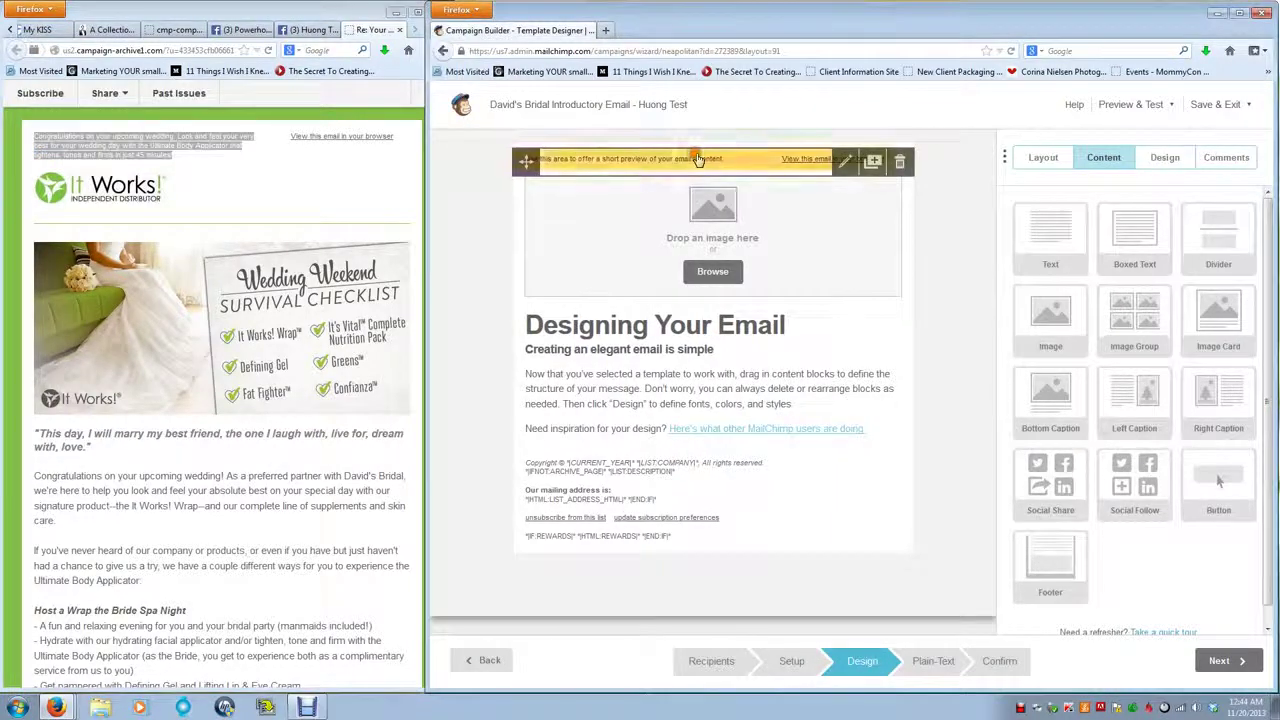
drag(1240, 272, 955, 280)
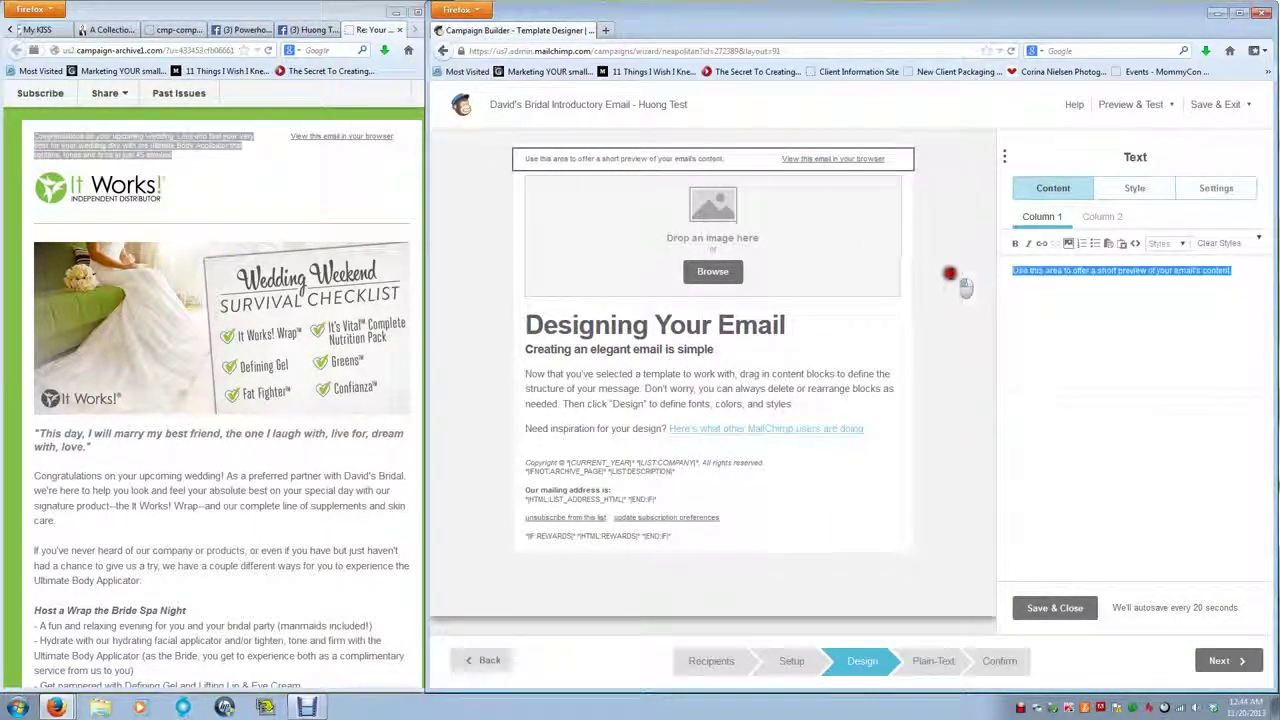
key(ctrl+v)
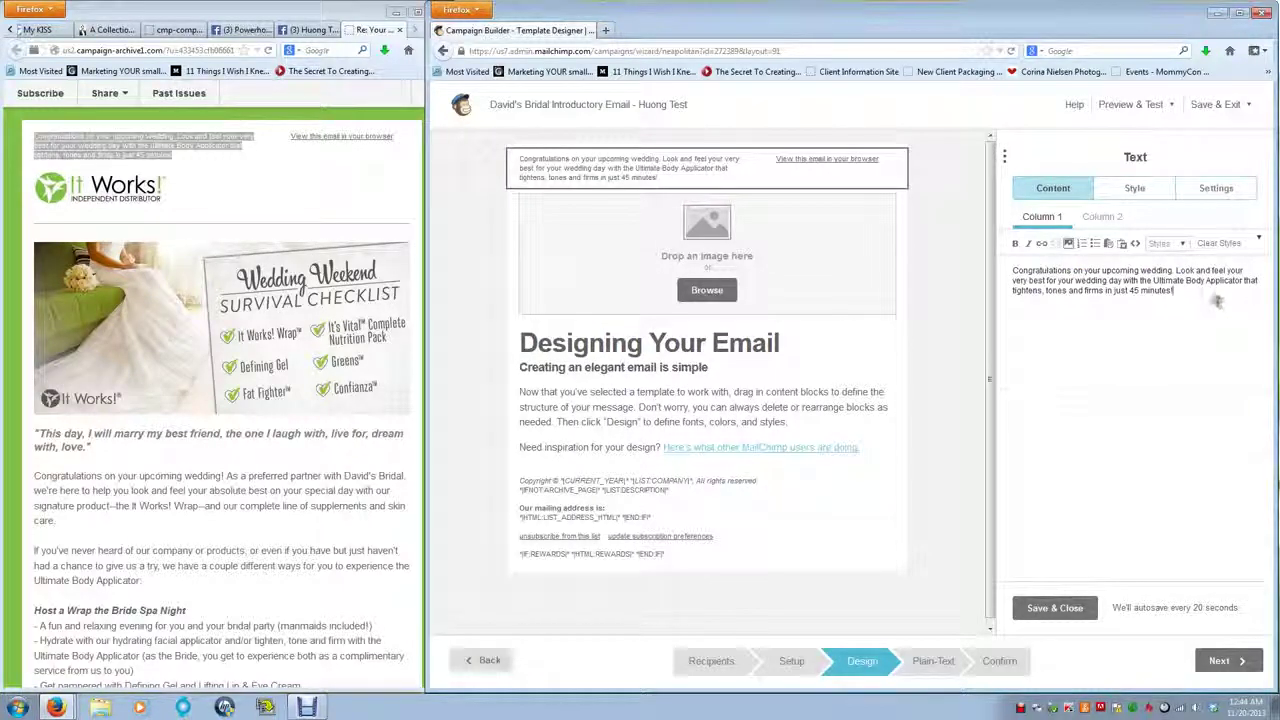
Step: Review the pasted preview text in the editor, keep it as is, and save and close the text block
drag(1180, 293, 1000, 277)
click(1043, 270)
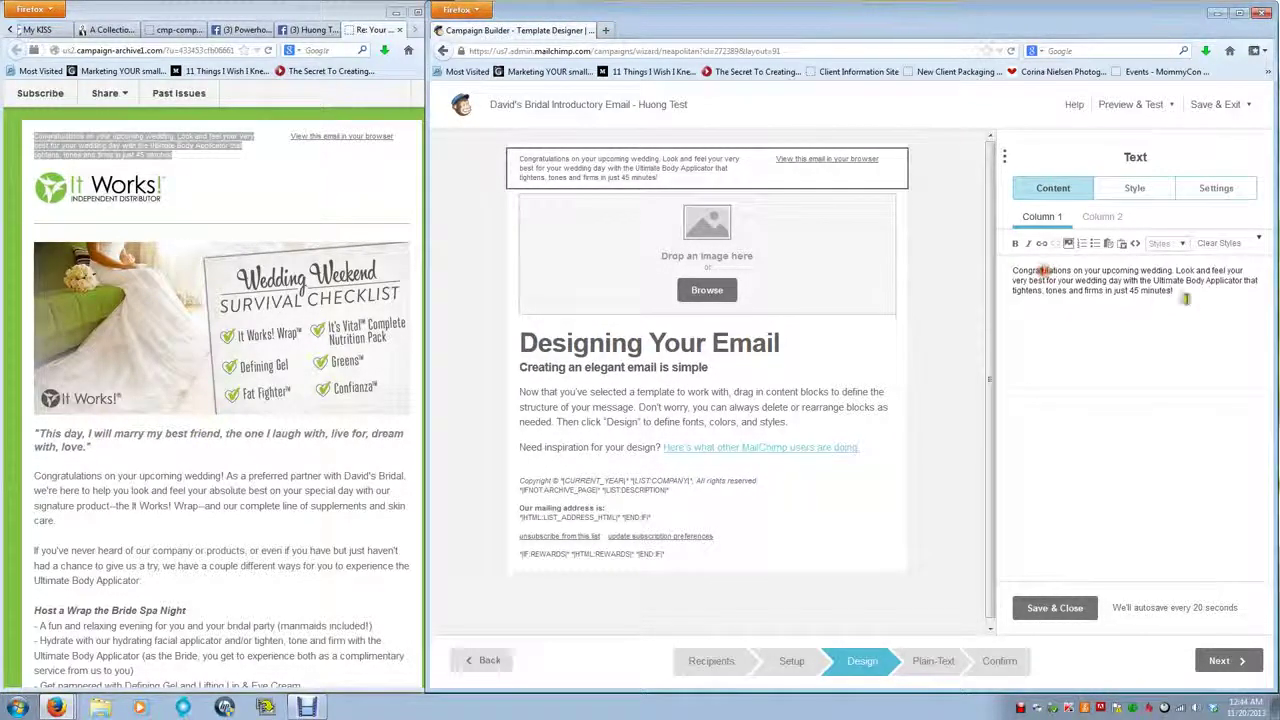
drag(1190, 294, 1012, 271)
click(1162, 290)
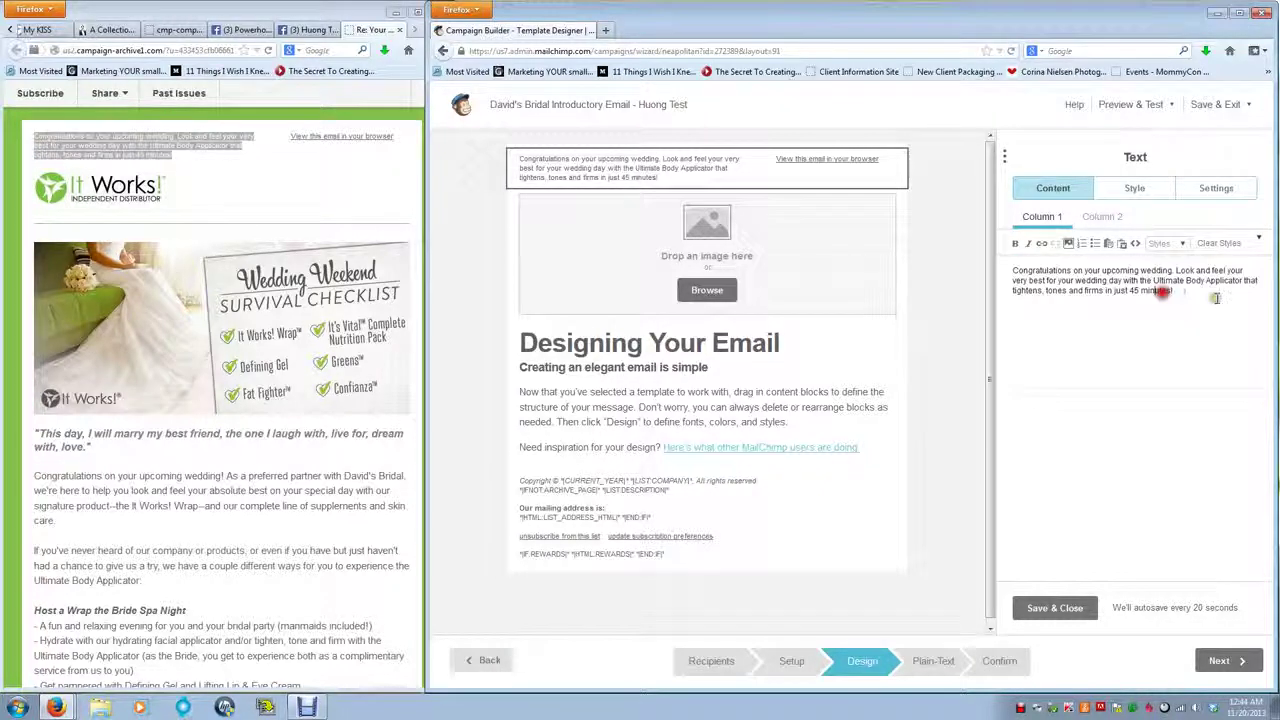
drag(1185, 293, 1005, 264)
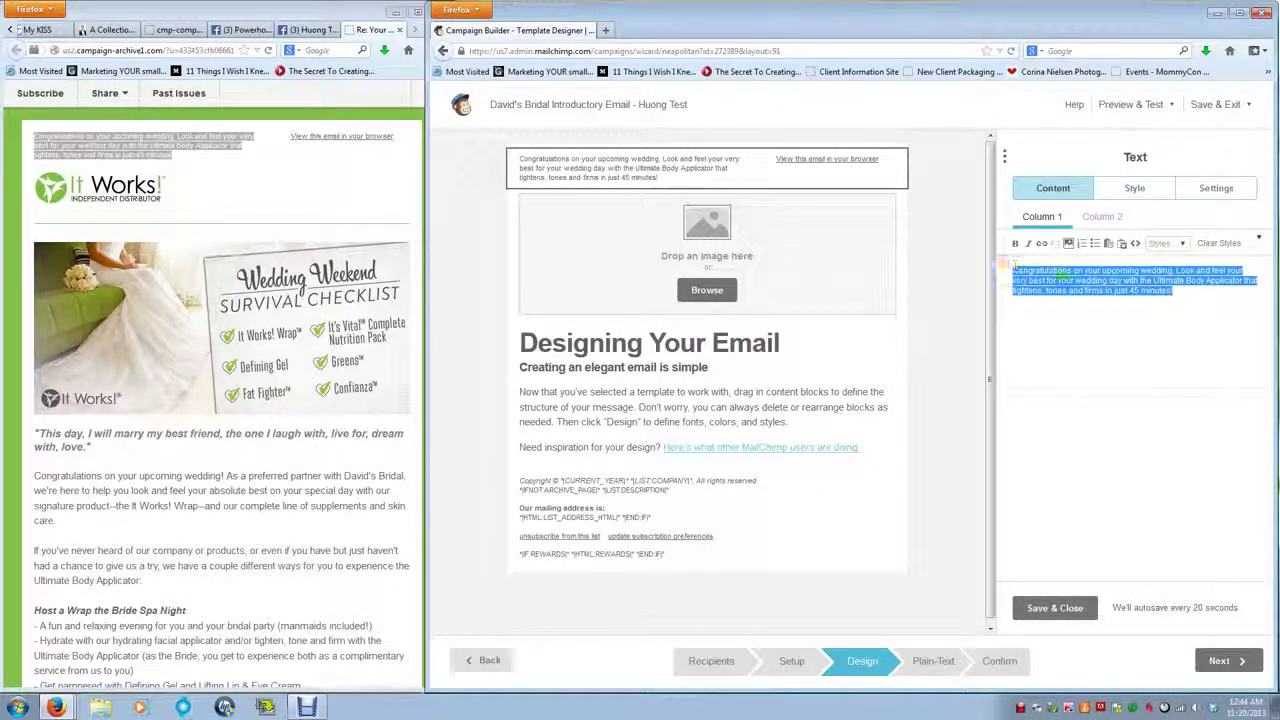
click(1190, 291)
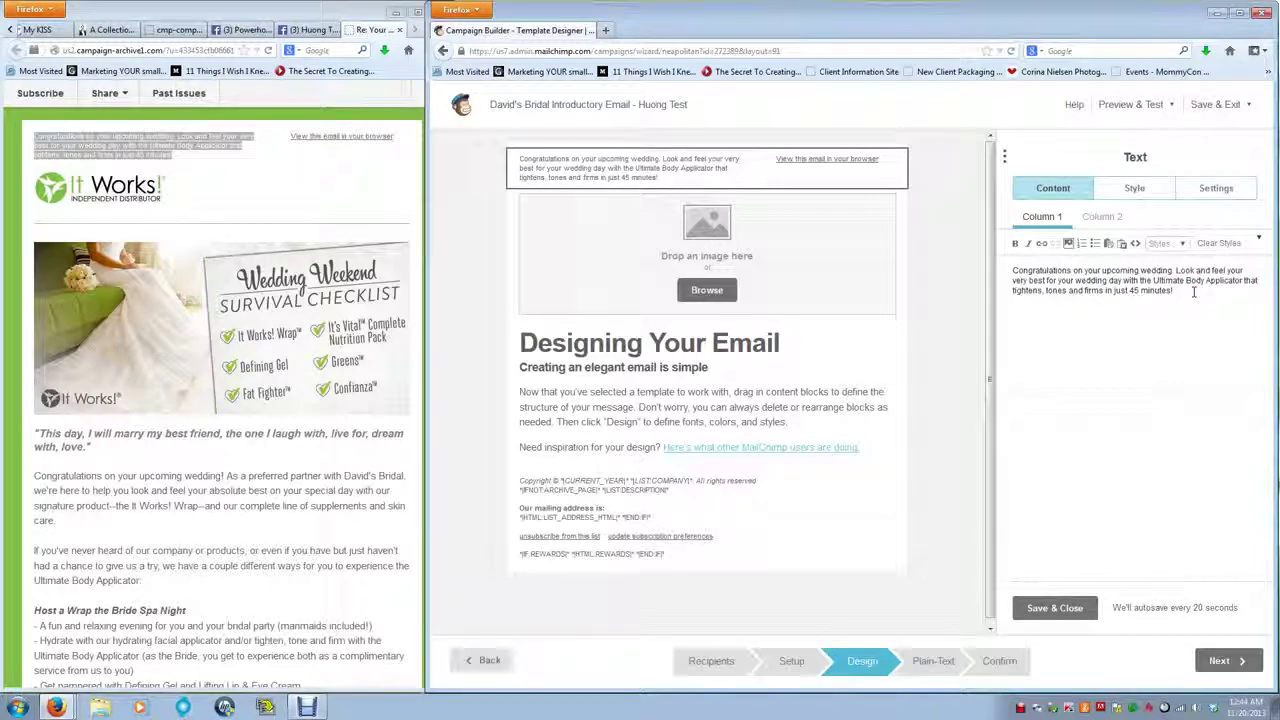
drag(1193, 291, 1012, 268)
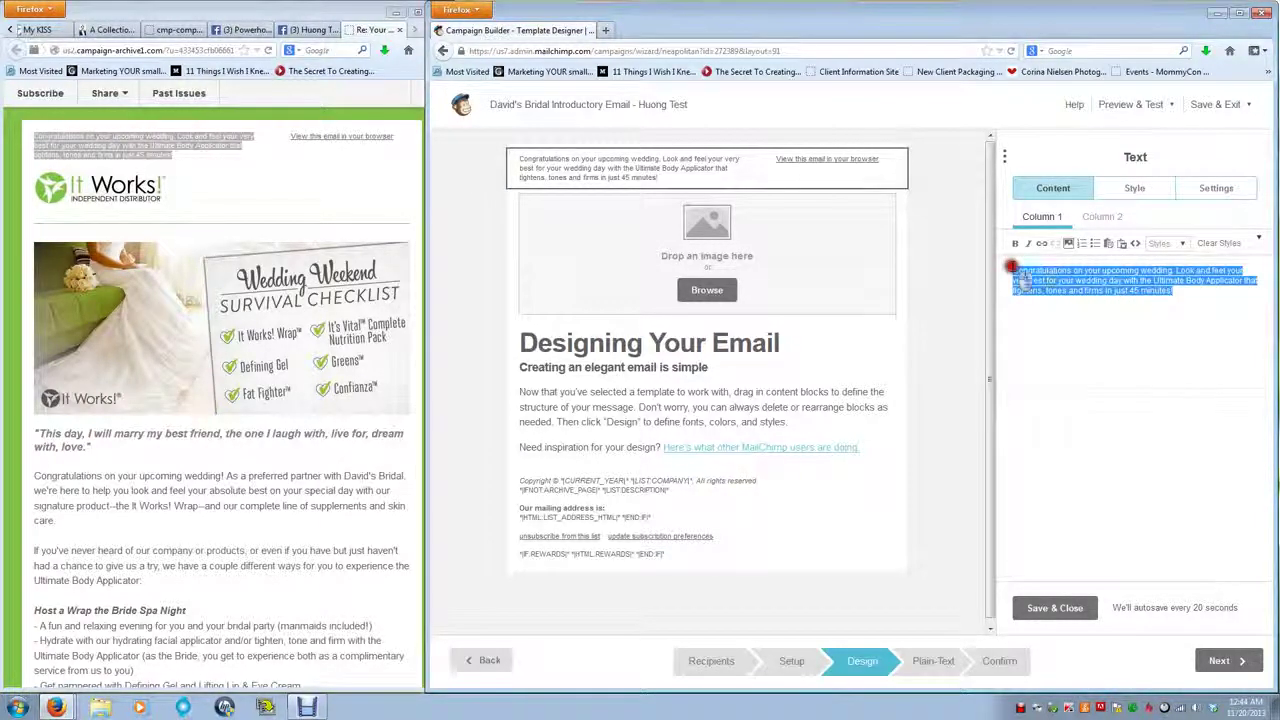
click(1208, 296)
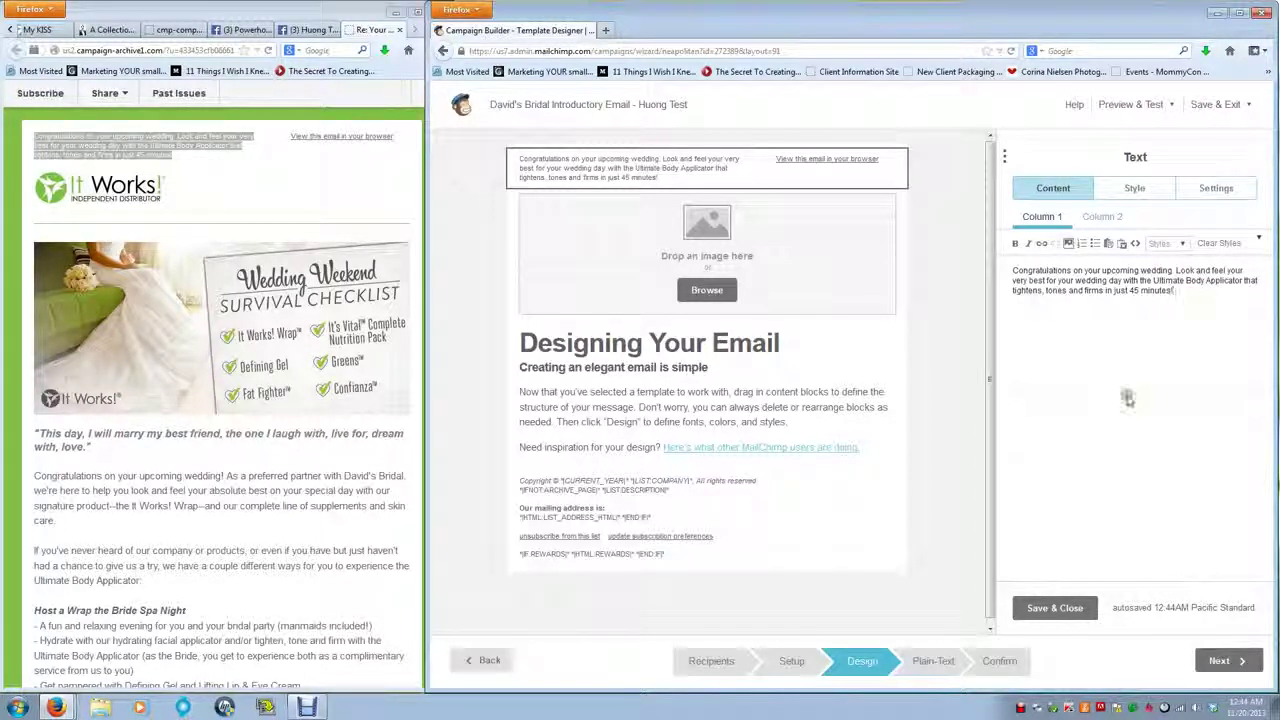
click(1058, 607)
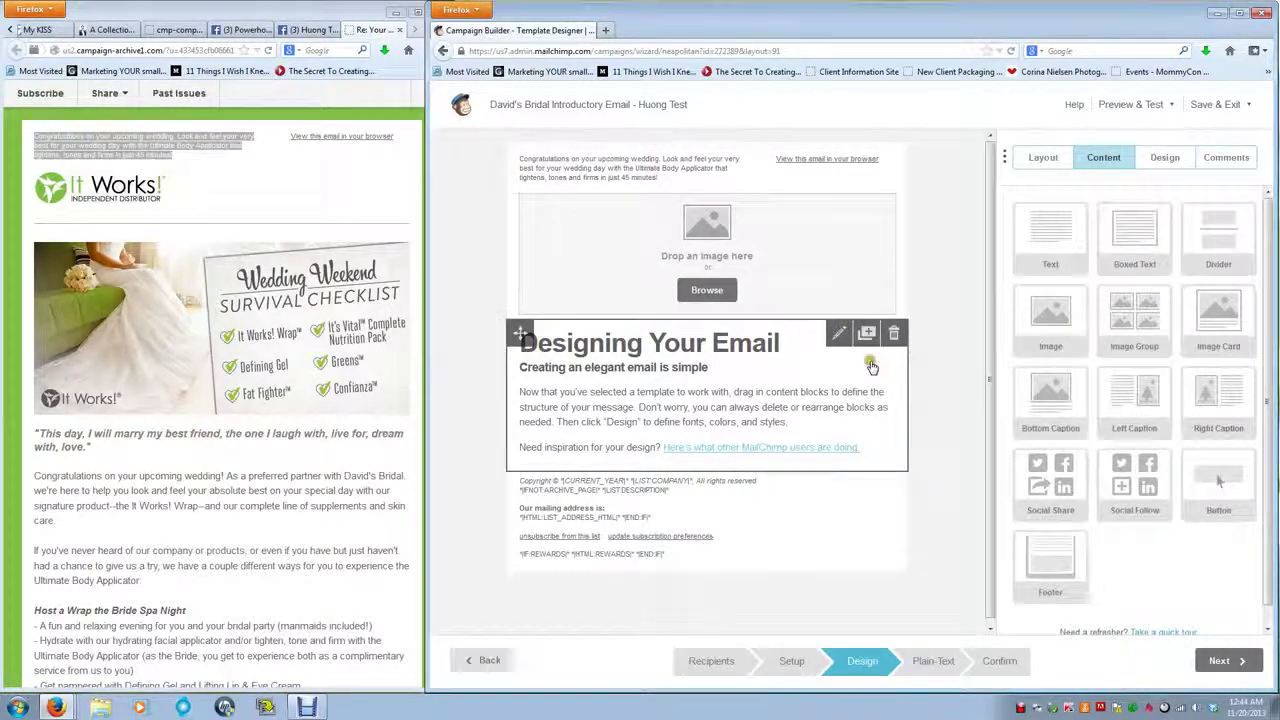
Step: Fill the header image placeholder with IWG_Logo_IndependentDistributor1.1.jpg from the stored images, and save and close the block
click(697, 278)
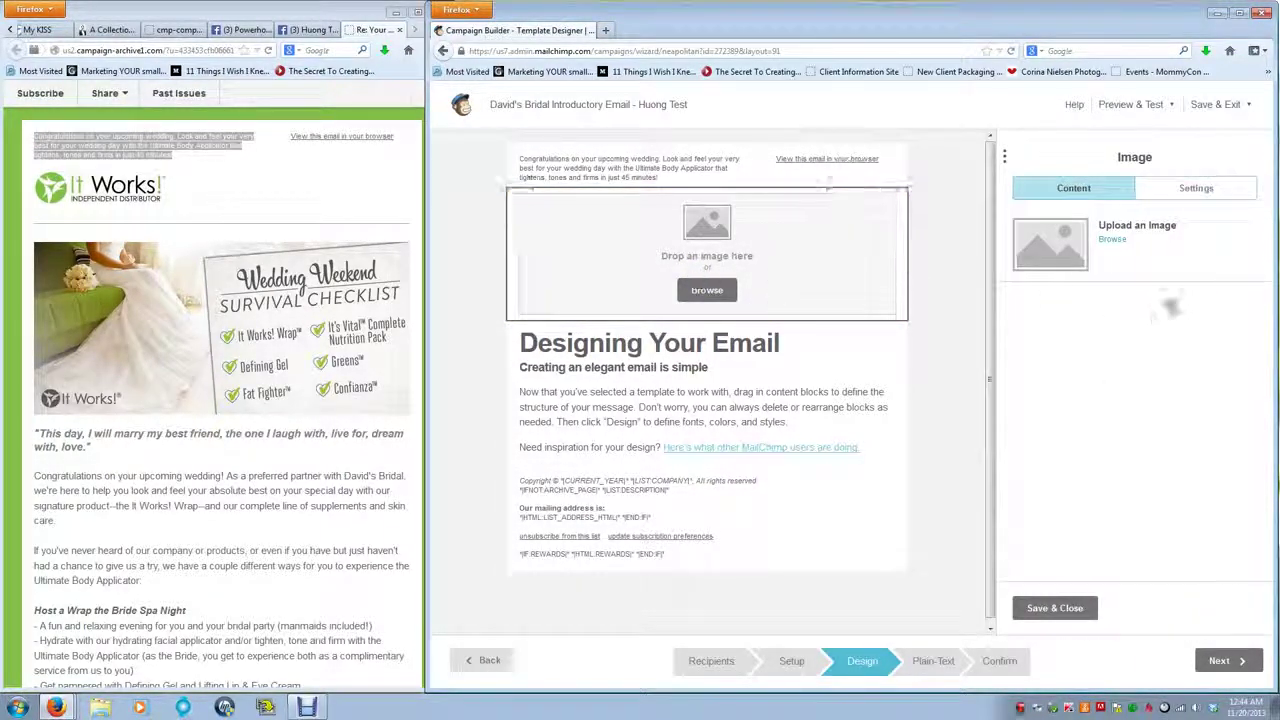
click(716, 292)
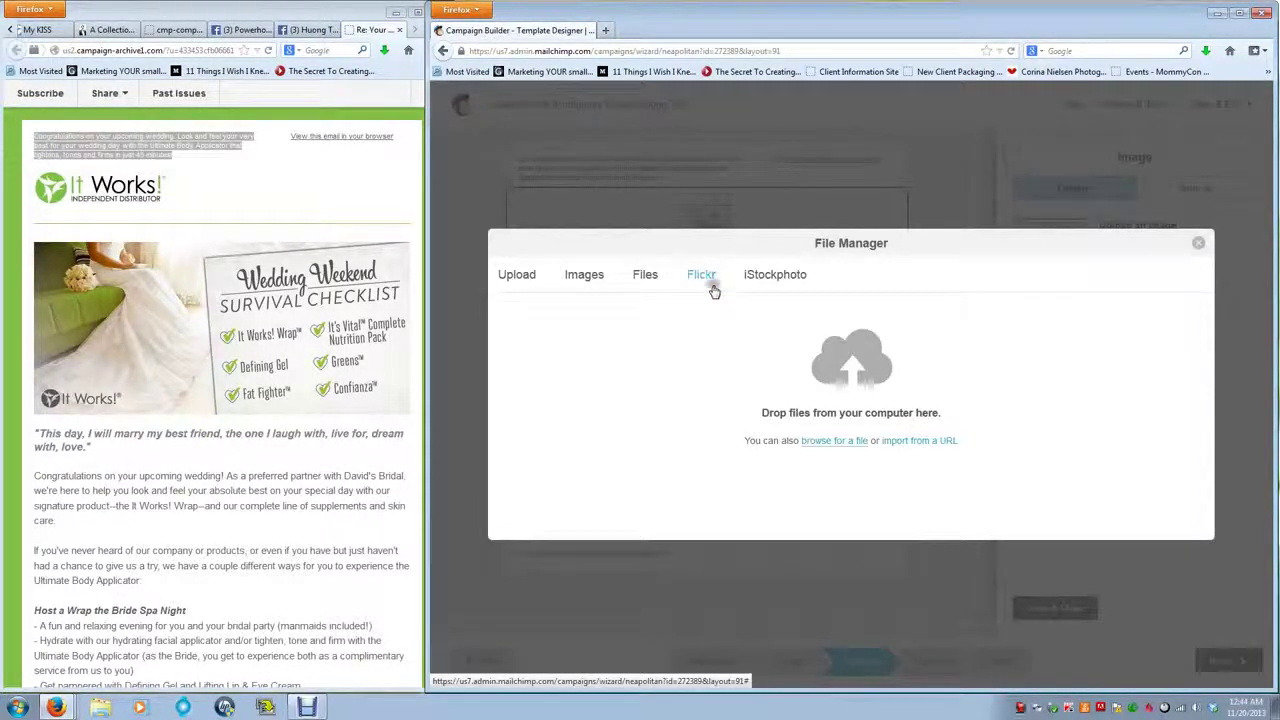
click(585, 276)
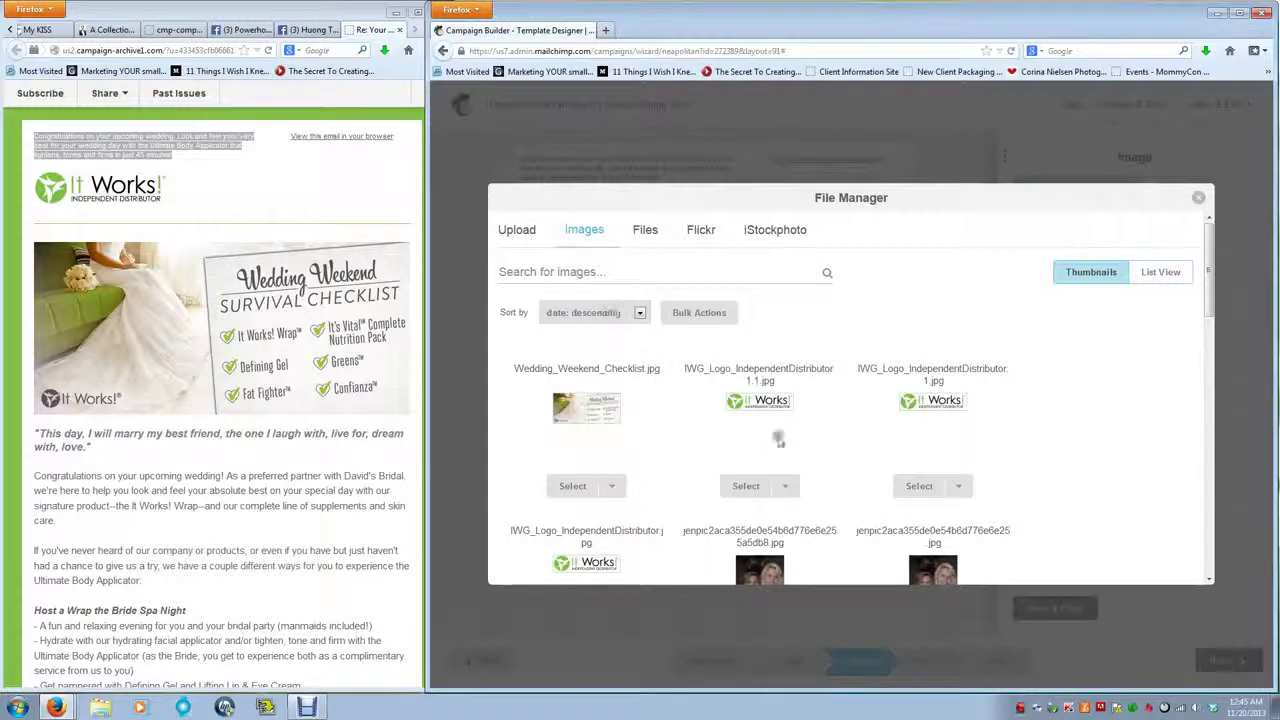
click(746, 486)
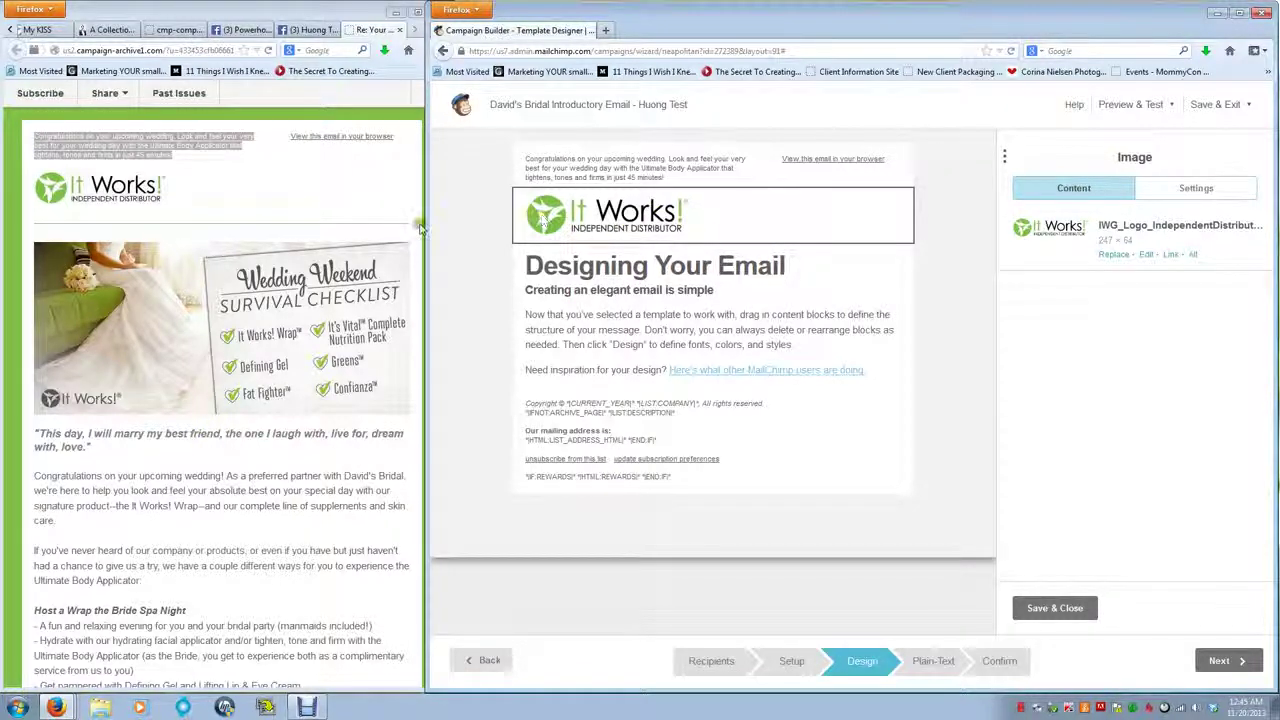
click(1054, 608)
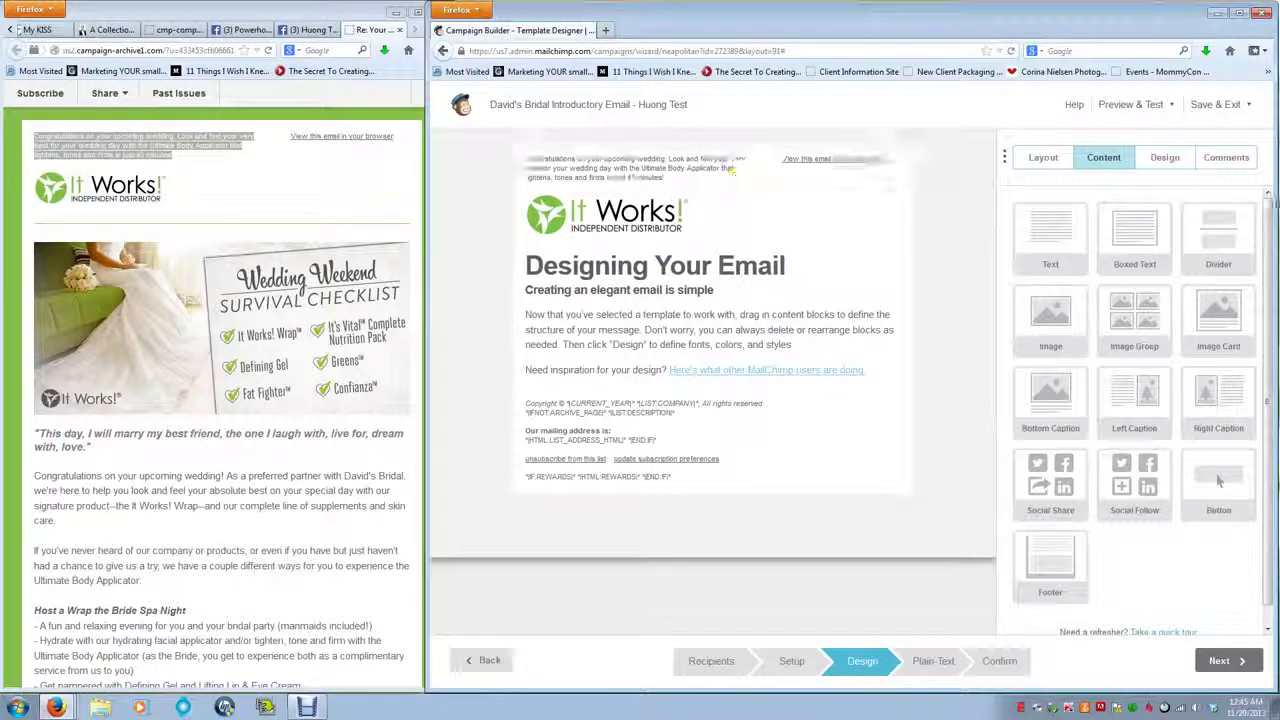
Step: Add a divider below the logo and set its top border color to #82bf48, copied from the original email's page source
drag(1218, 238, 622, 256)
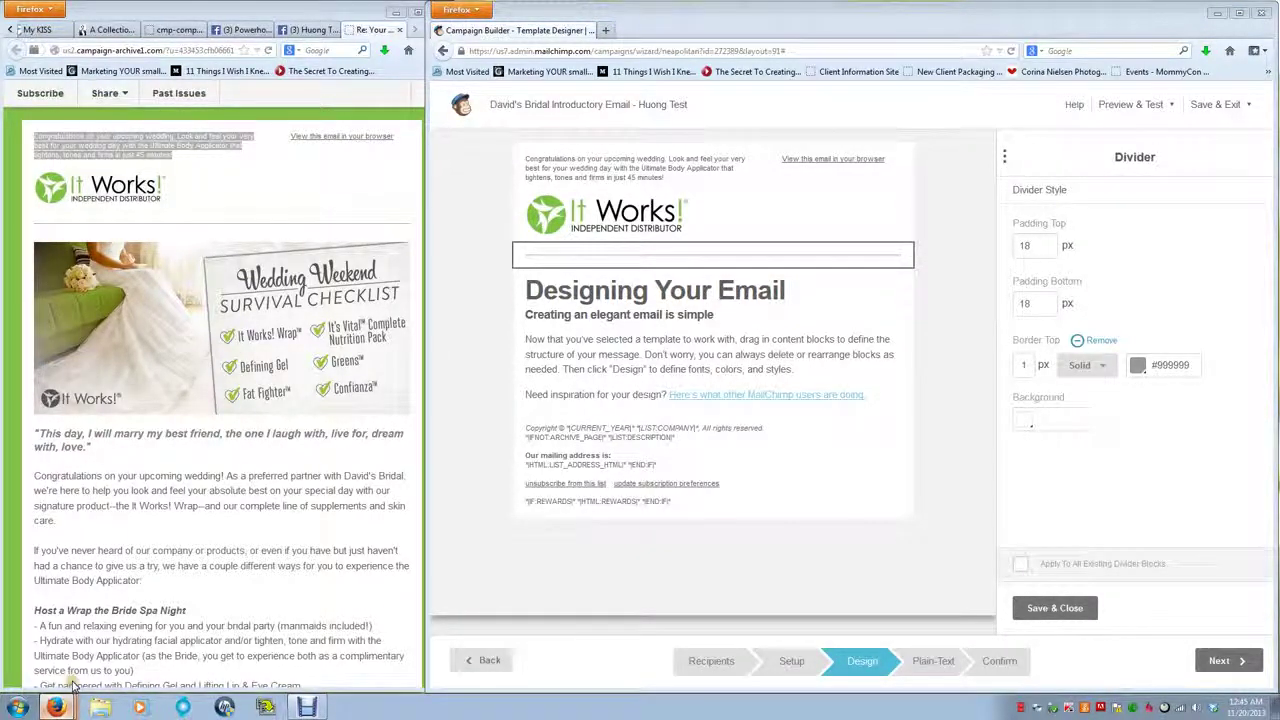
key(alt+Tab)
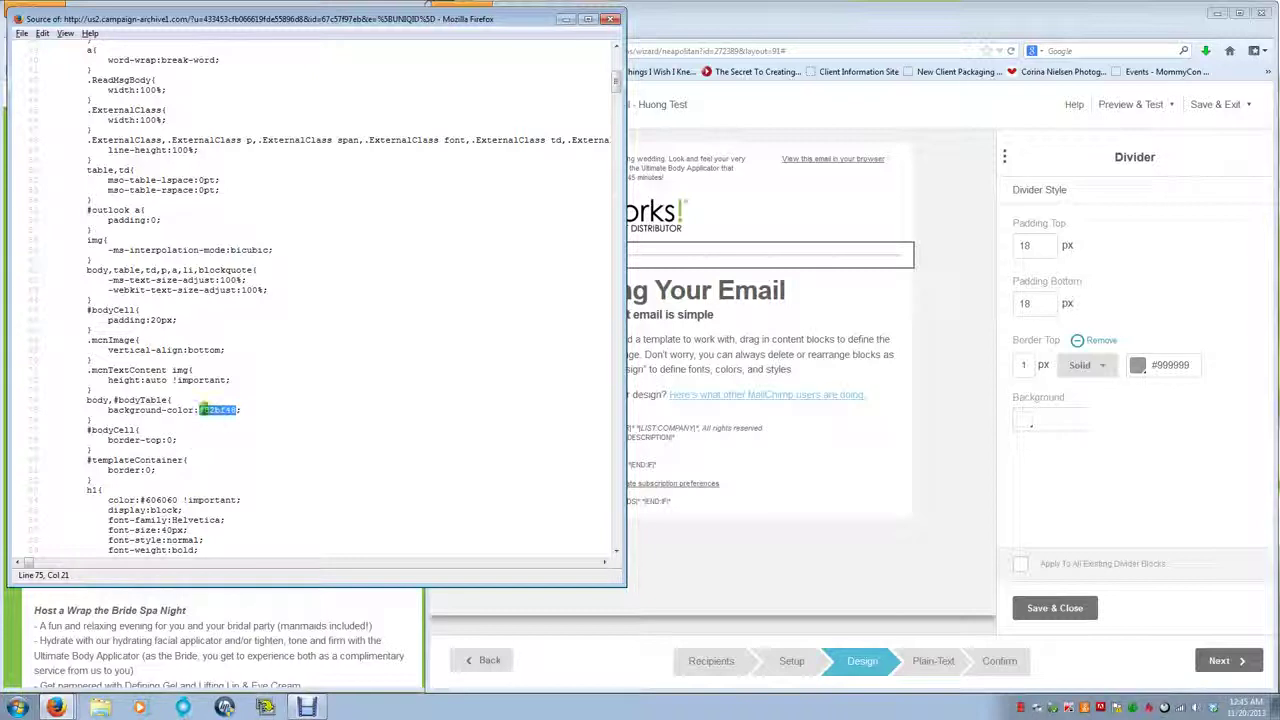
right_click(210, 410)
click(236, 470)
click(276, 610)
click(766, 578)
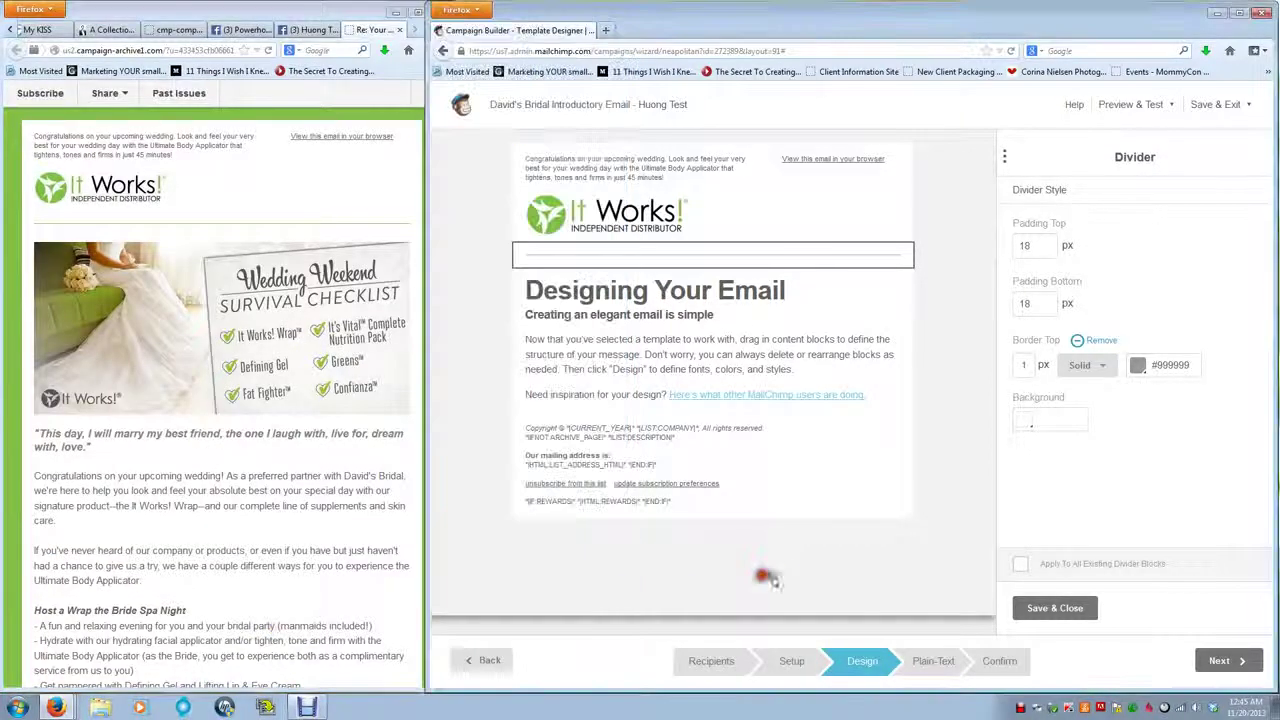
click(1171, 367)
right_click(1156, 366)
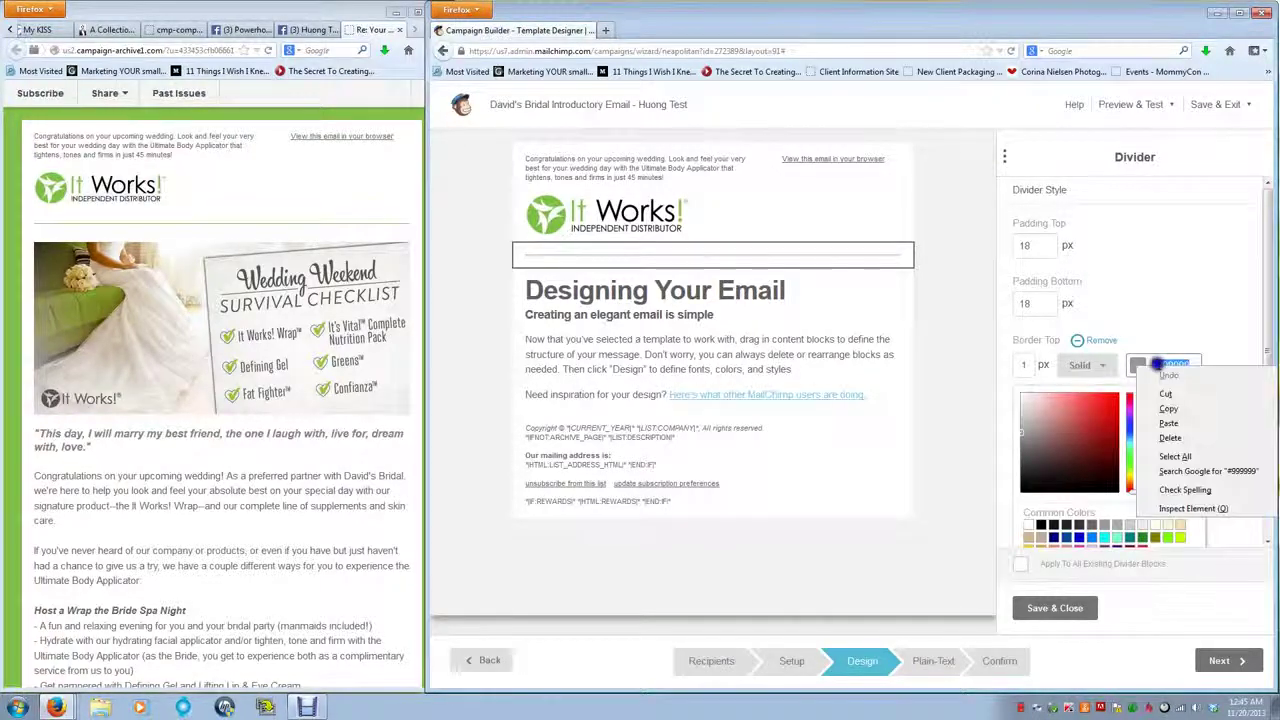
click(1170, 423)
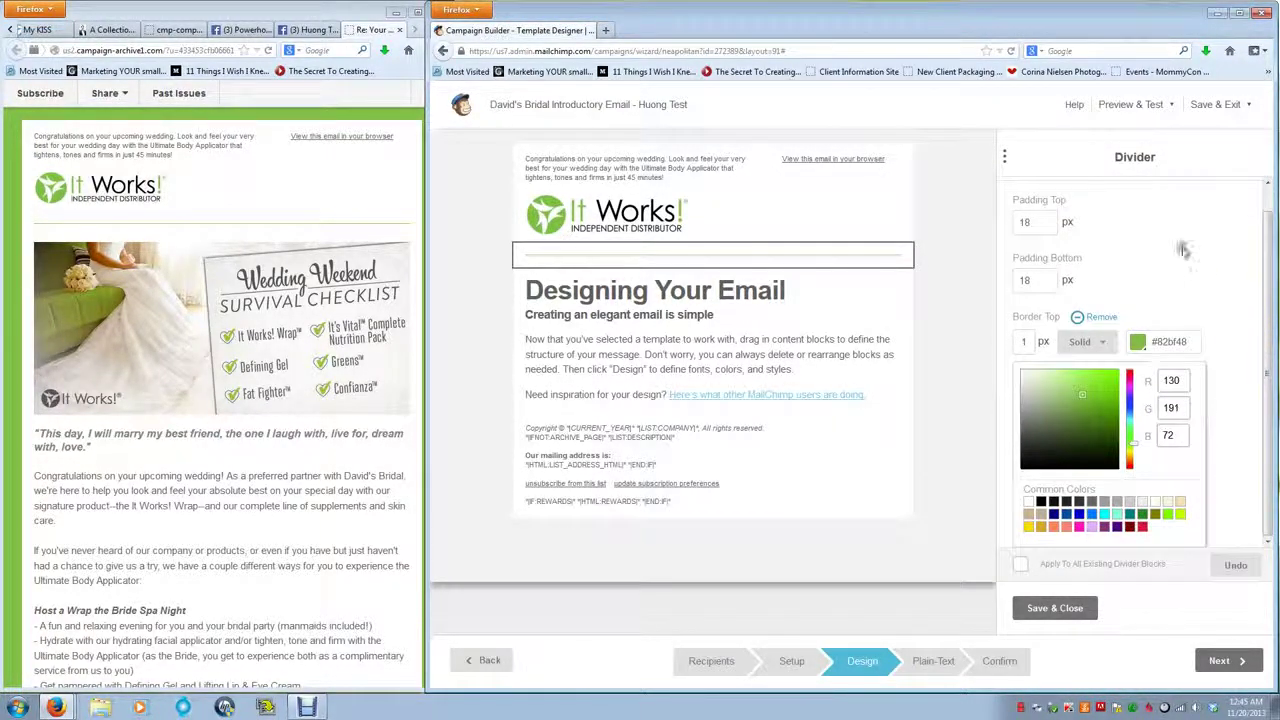
Step: Save and close the divider block, and set the page design's background color to #82bf48 and save it
click(1237, 338)
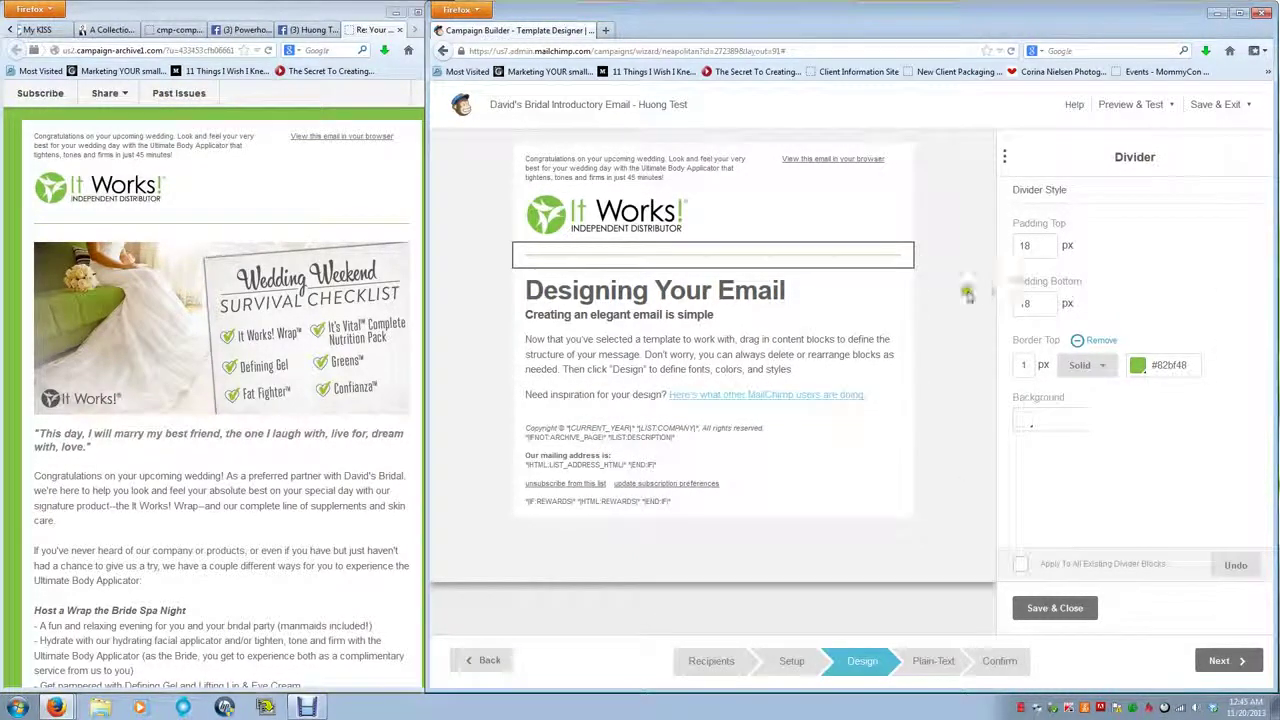
click(1053, 610)
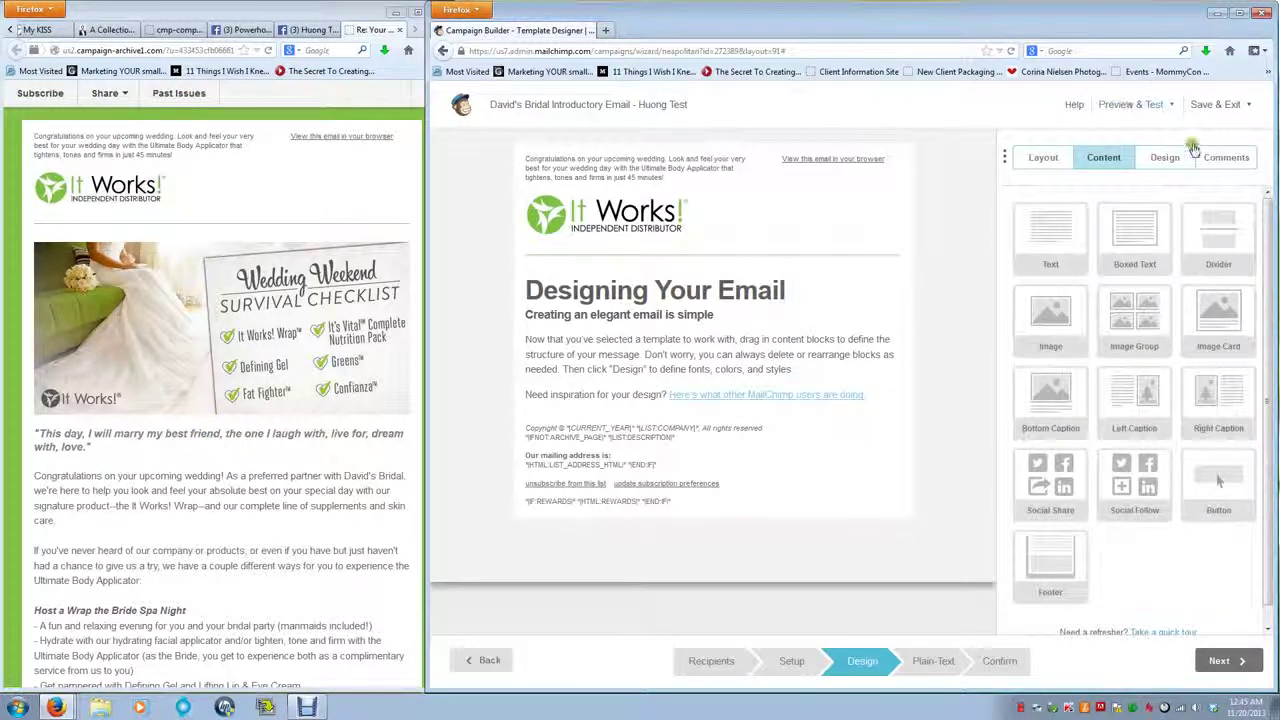
click(1166, 160)
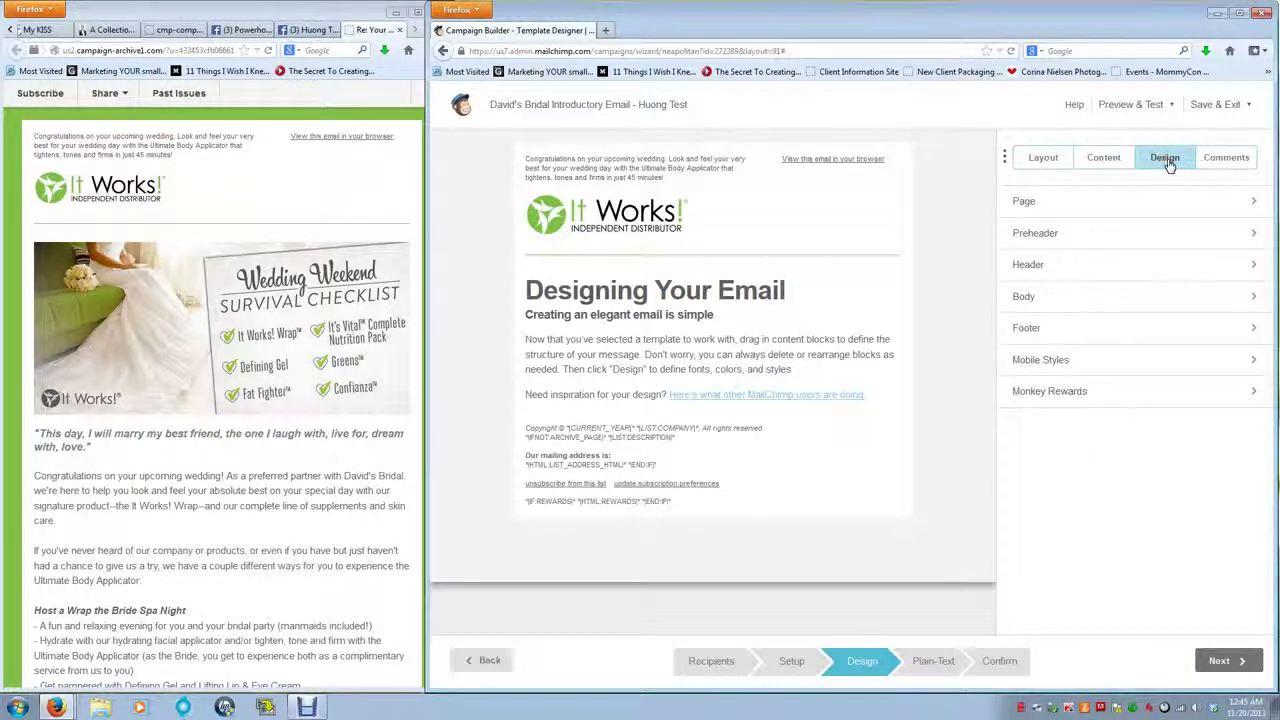
click(1066, 202)
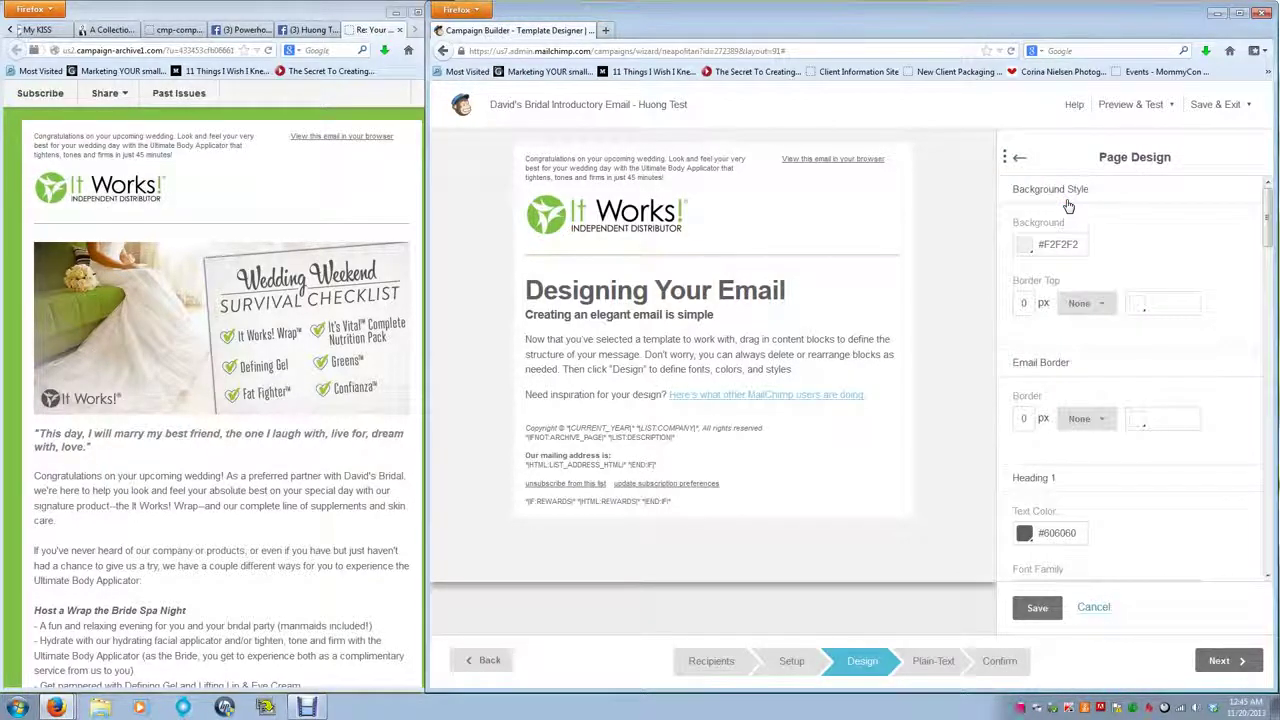
click(1079, 244)
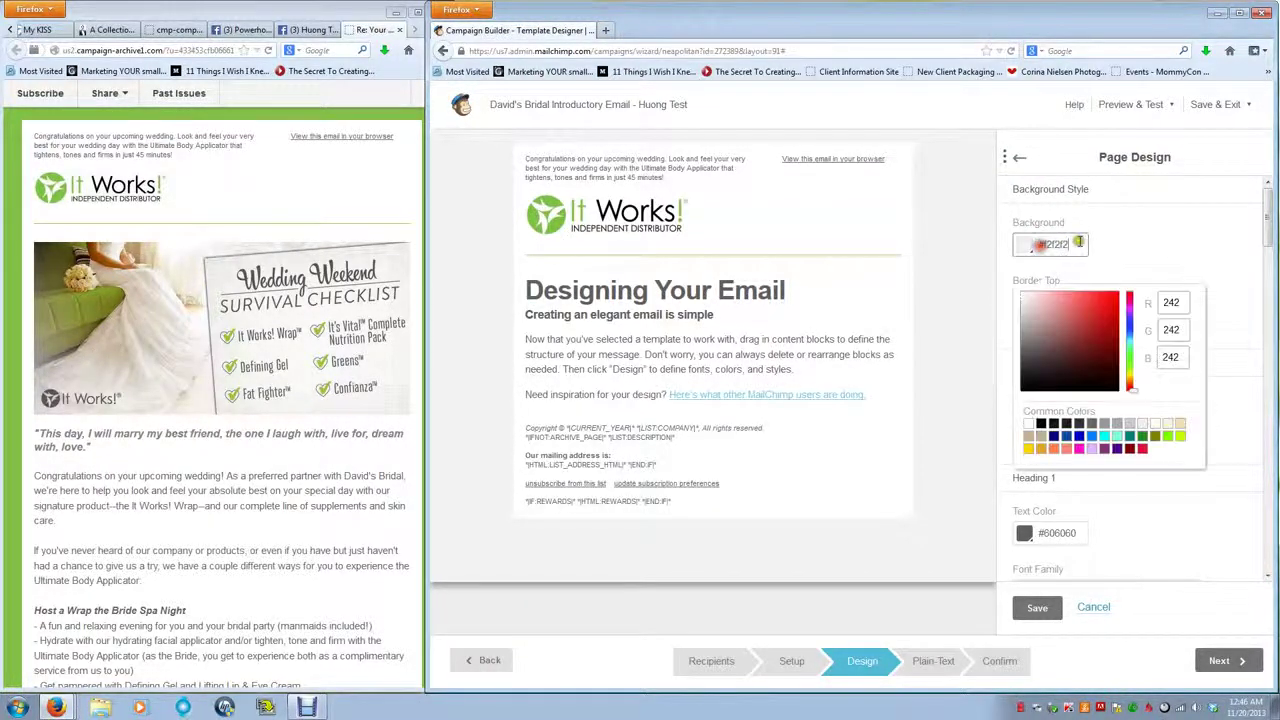
drag(1078, 244, 1040, 262)
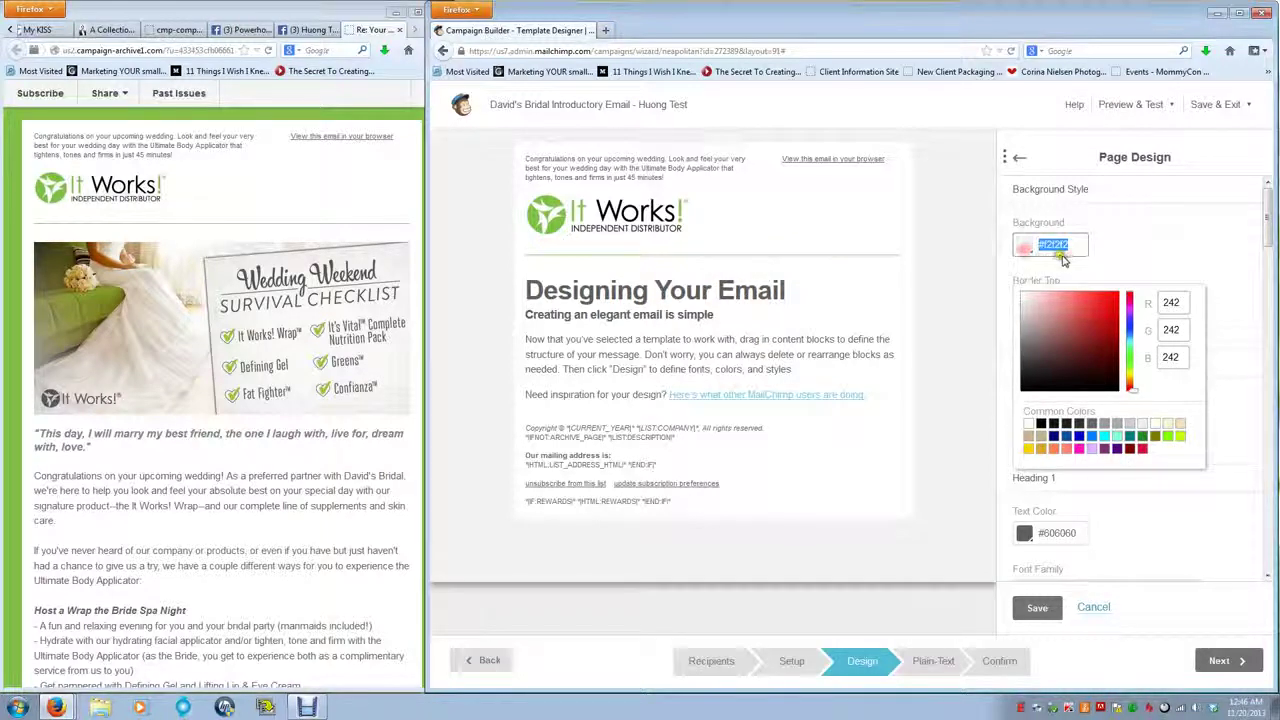
key(ctrl+v)
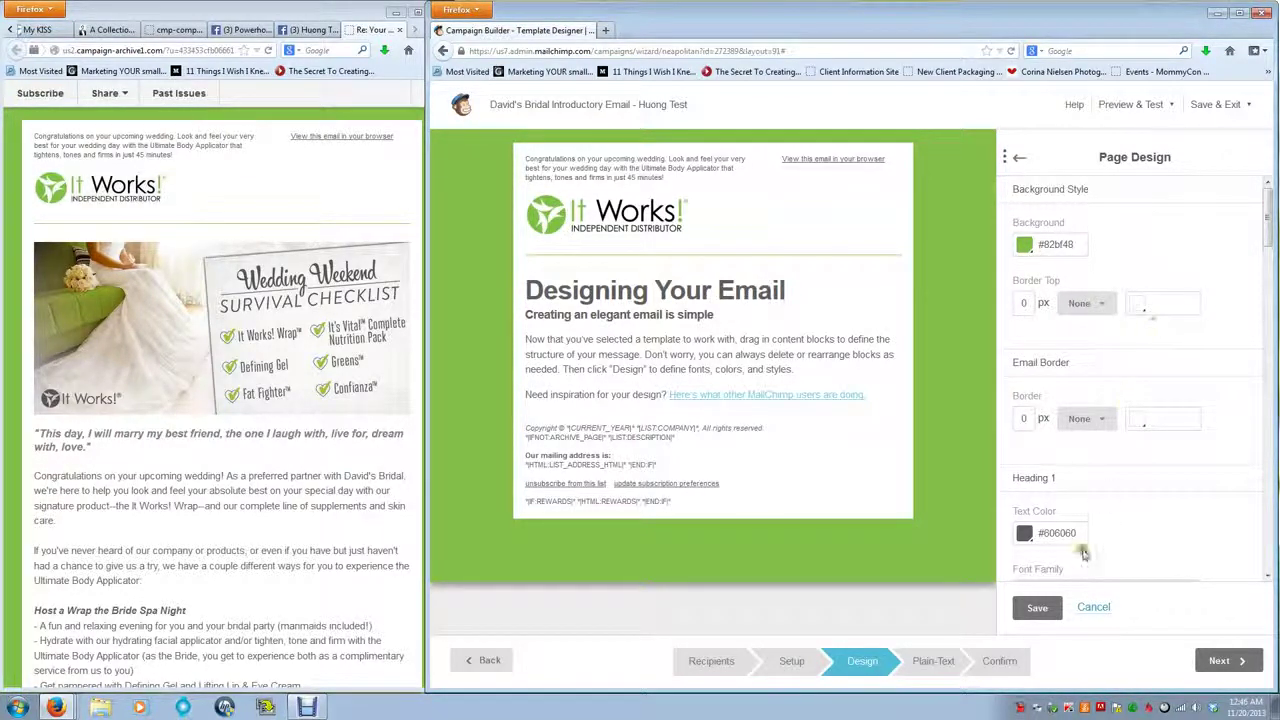
click(1037, 610)
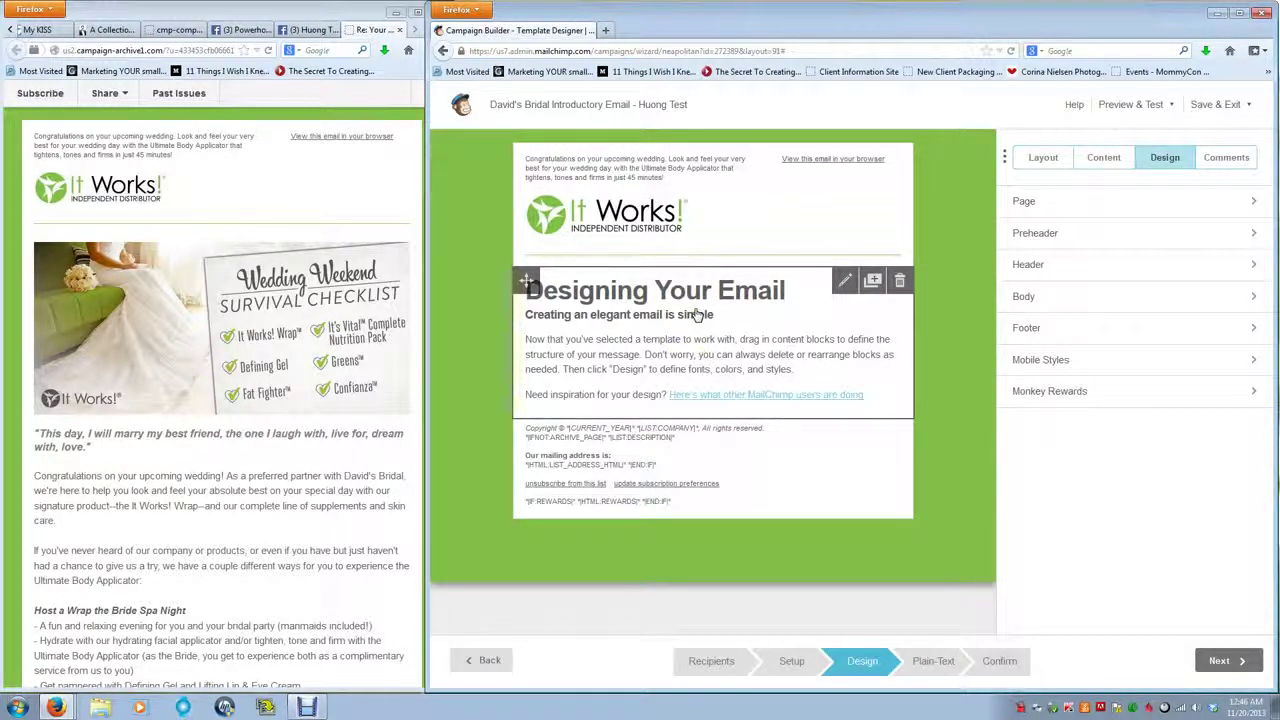
Step: Add an image block below the divider and fill it with Wedding_Weekend_Checklist.jpg from the stored images
click(1105, 158)
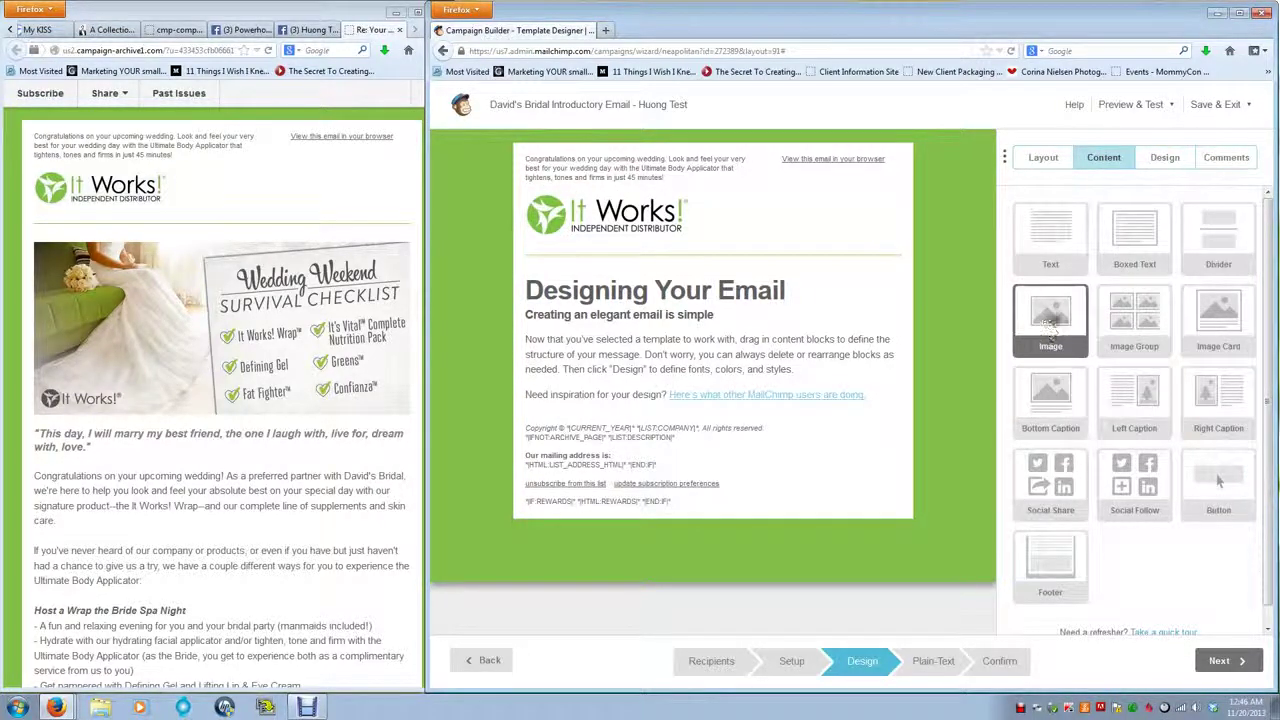
drag(1057, 313, 675, 278)
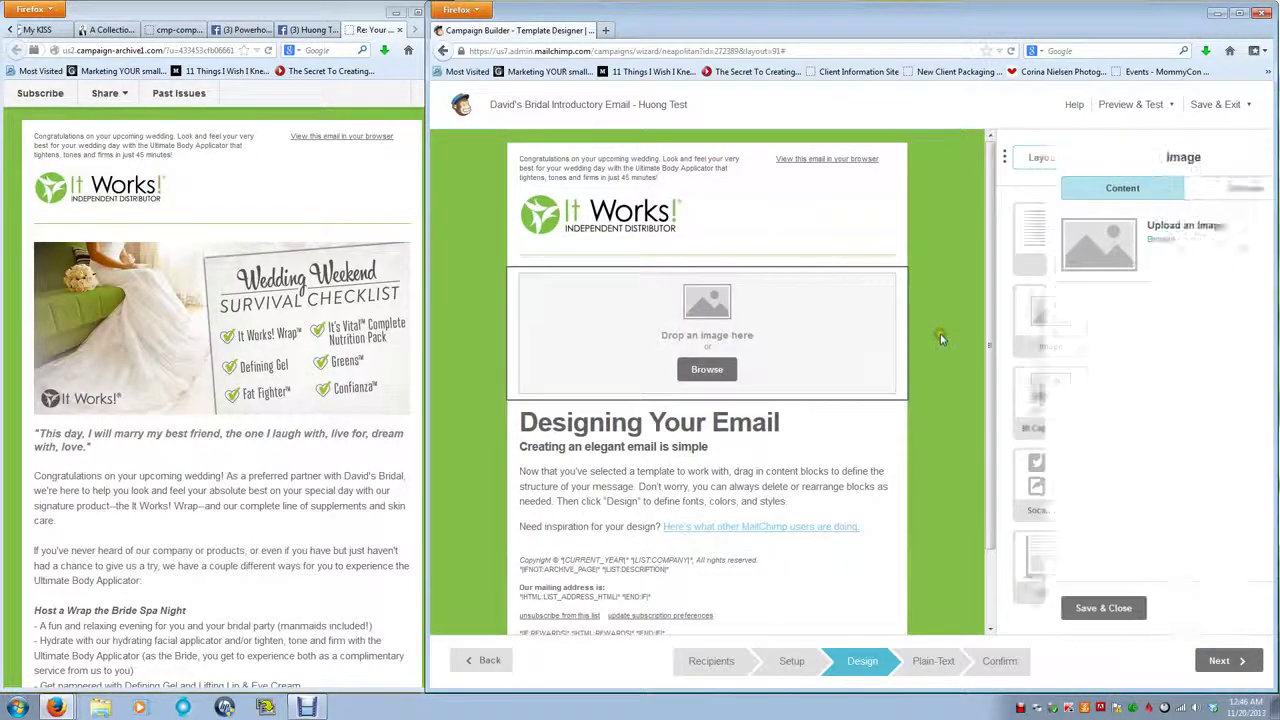
click(707, 370)
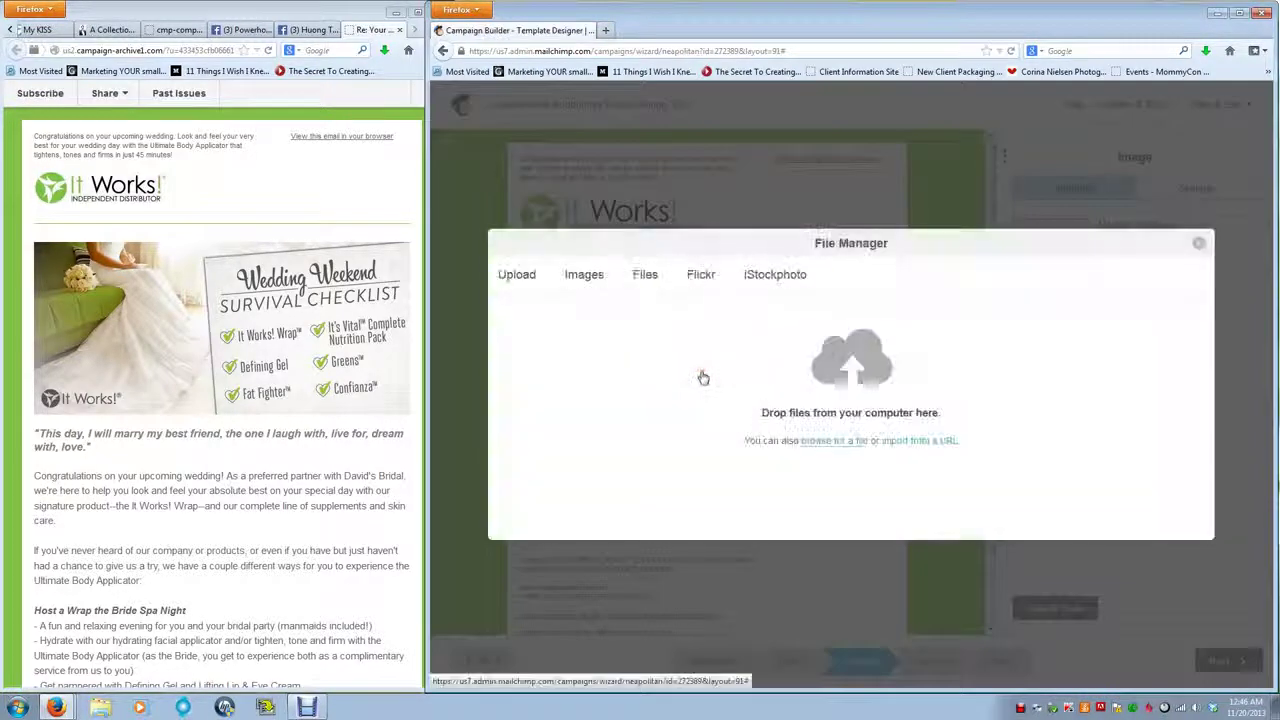
click(585, 277)
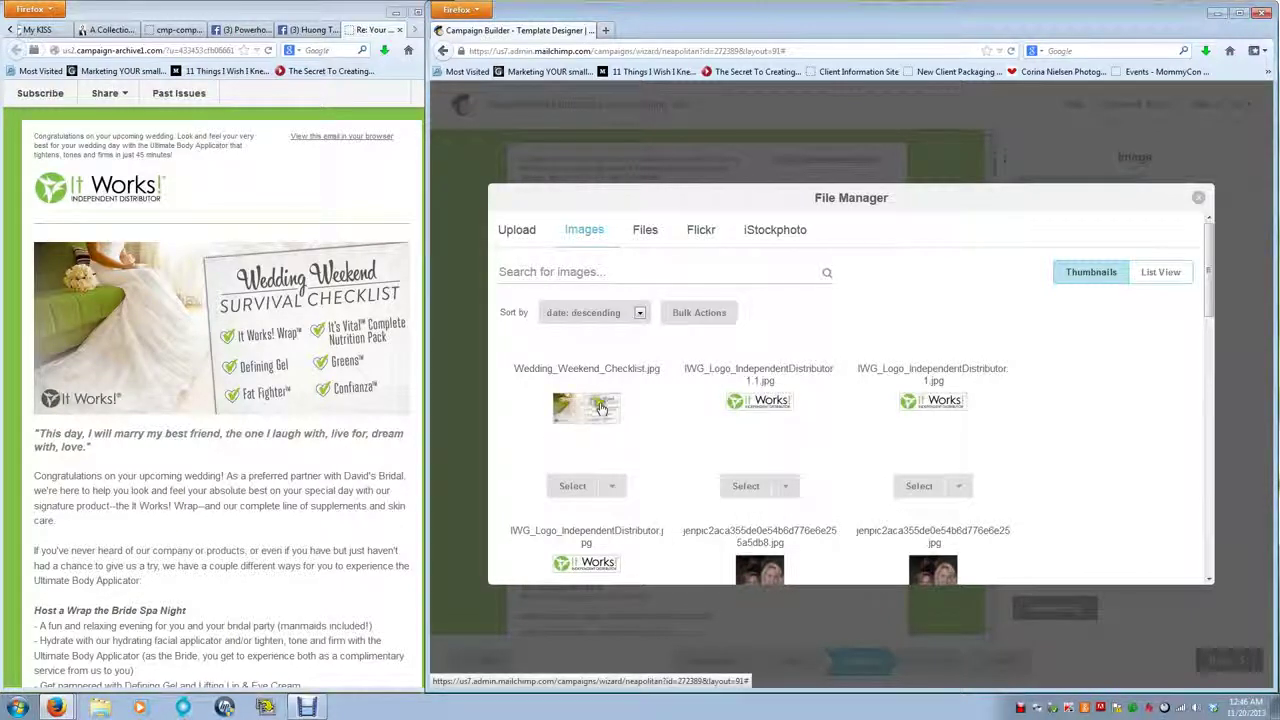
click(573, 487)
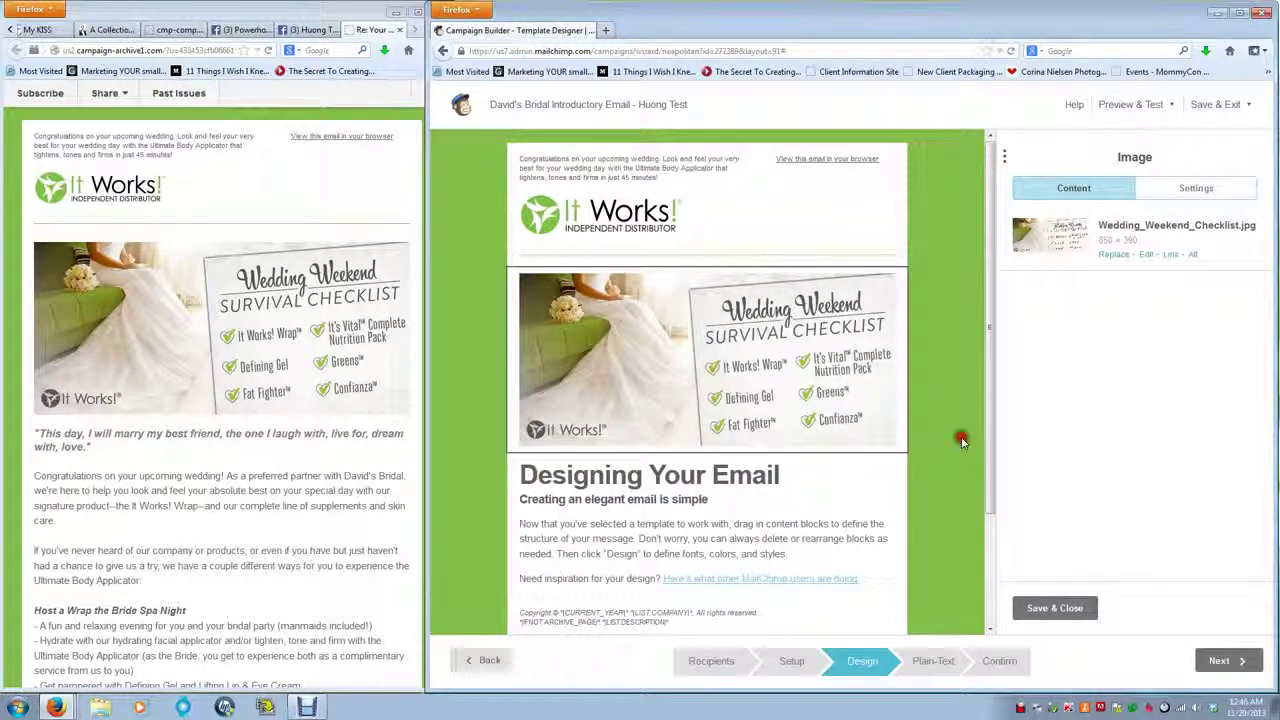
Step: Open the header logo in the photo editor to view the available editing tools, and close it without editing
click(591, 222)
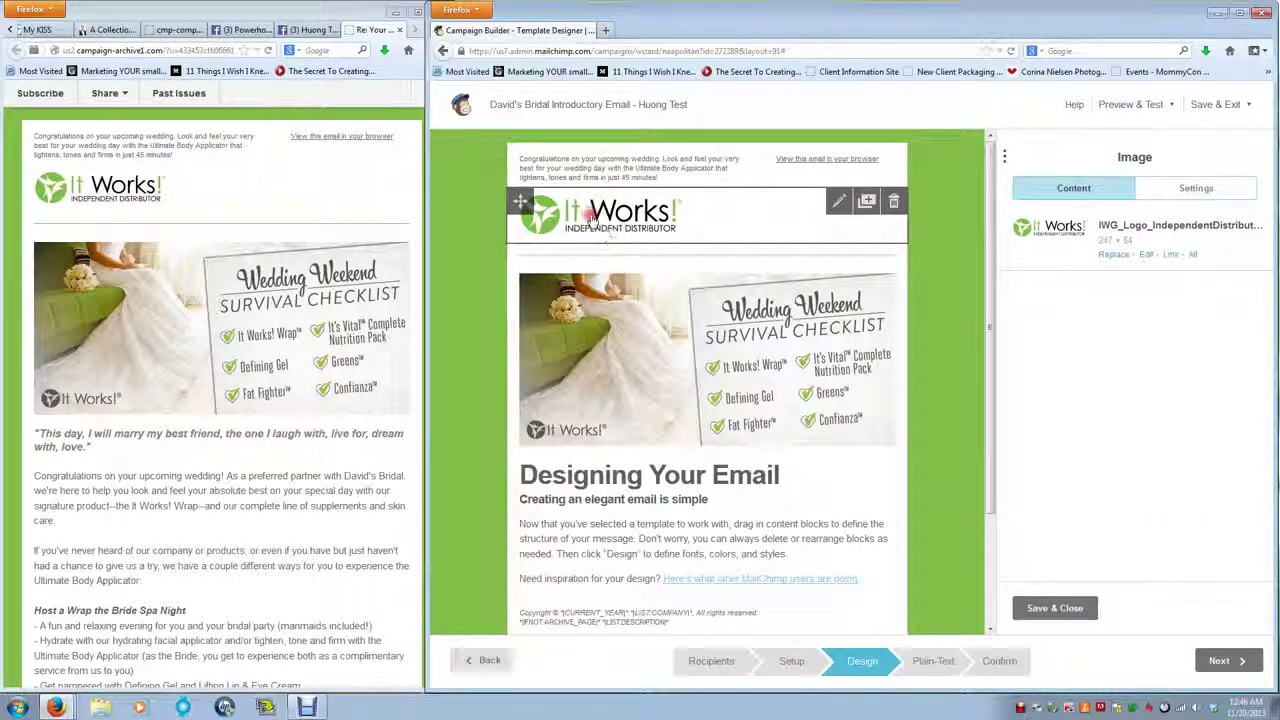
click(1145, 254)
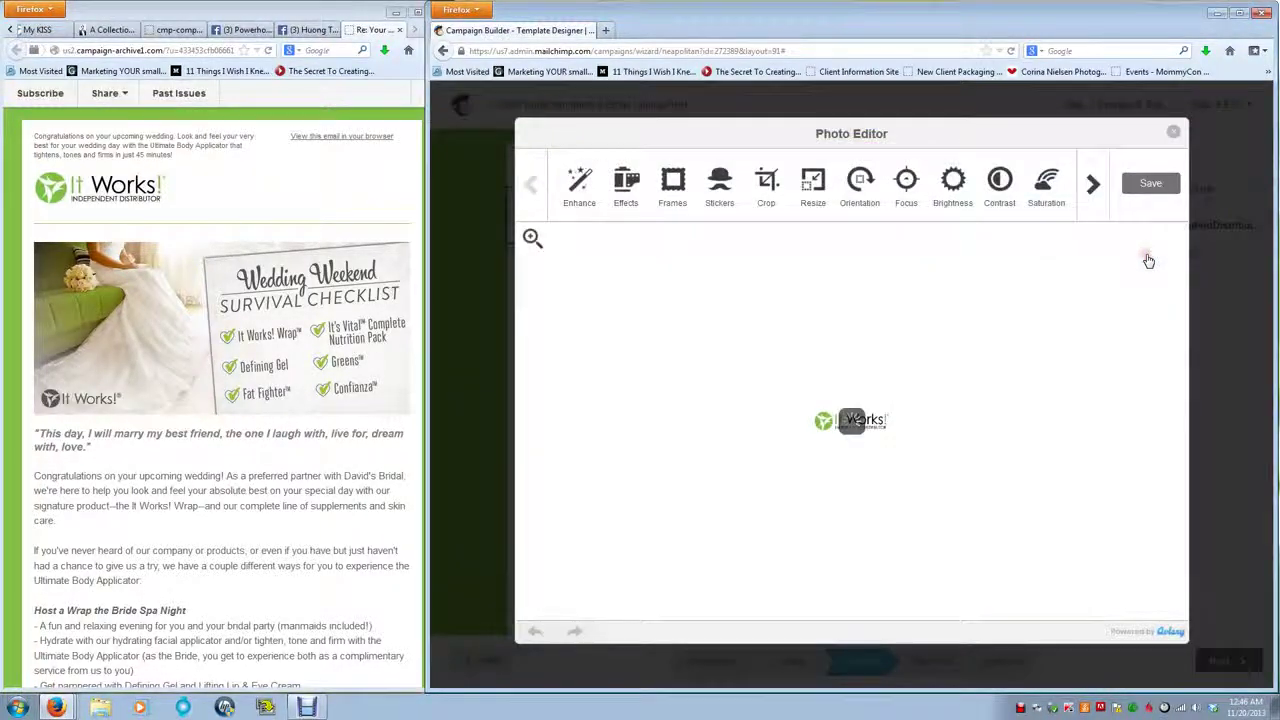
click(1175, 135)
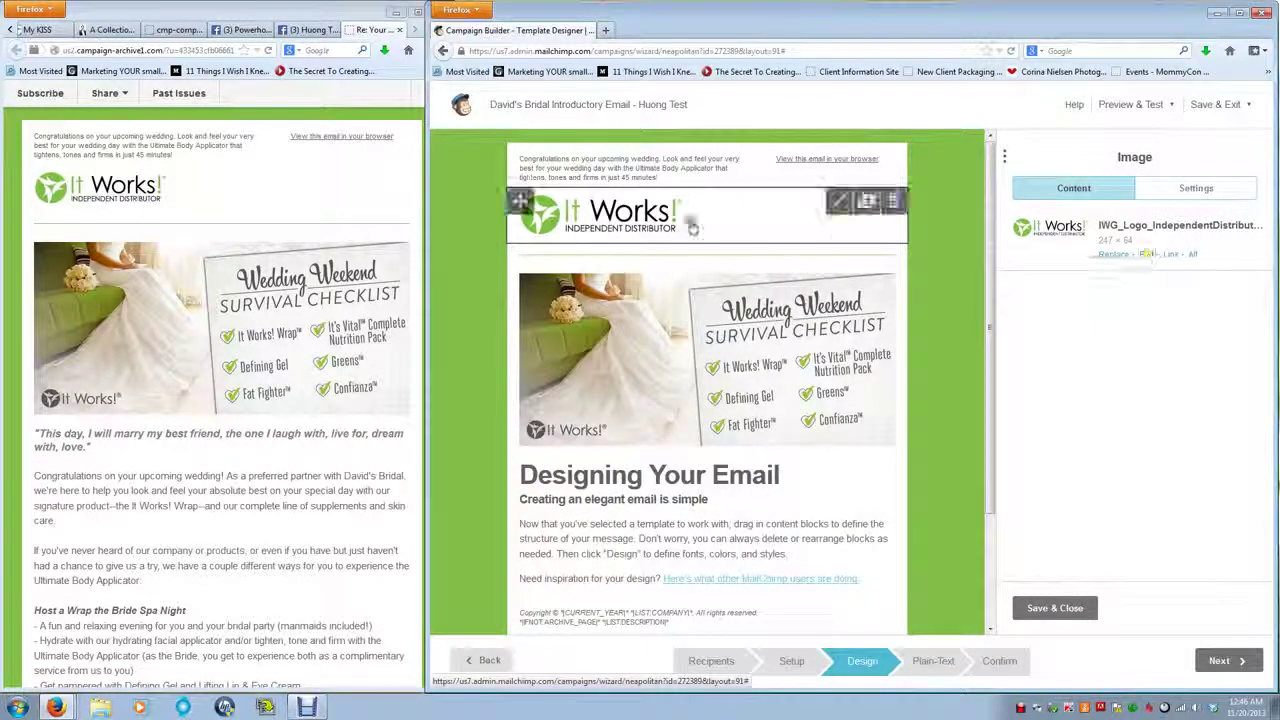
click(1149, 256)
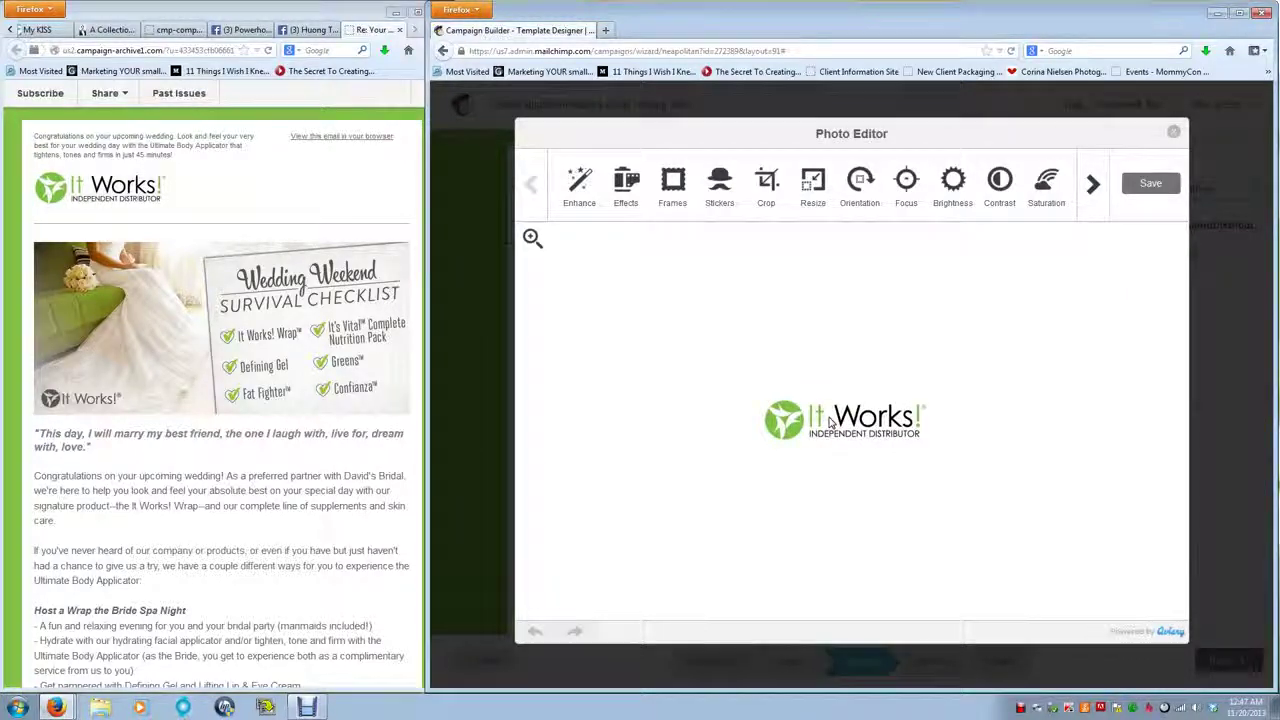
click(1173, 132)
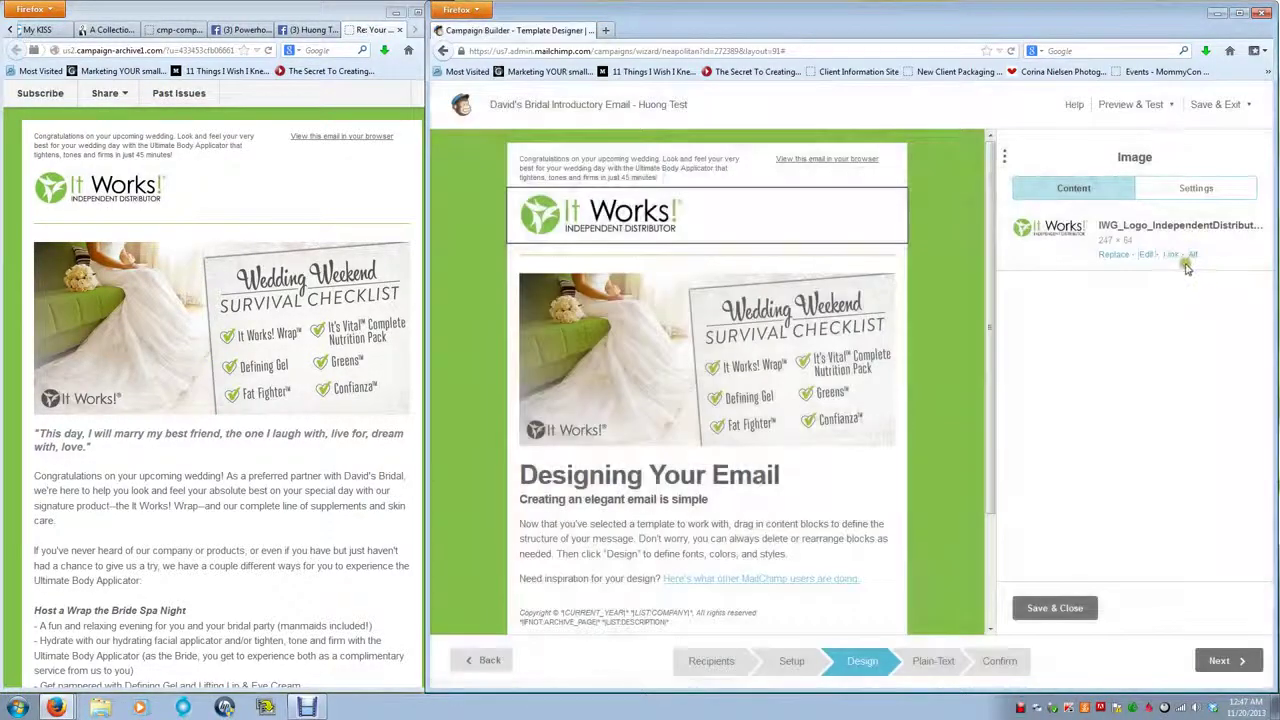
Step: View the link target types available for the header logo, cancel the link, and save and close the image block
click(1174, 256)
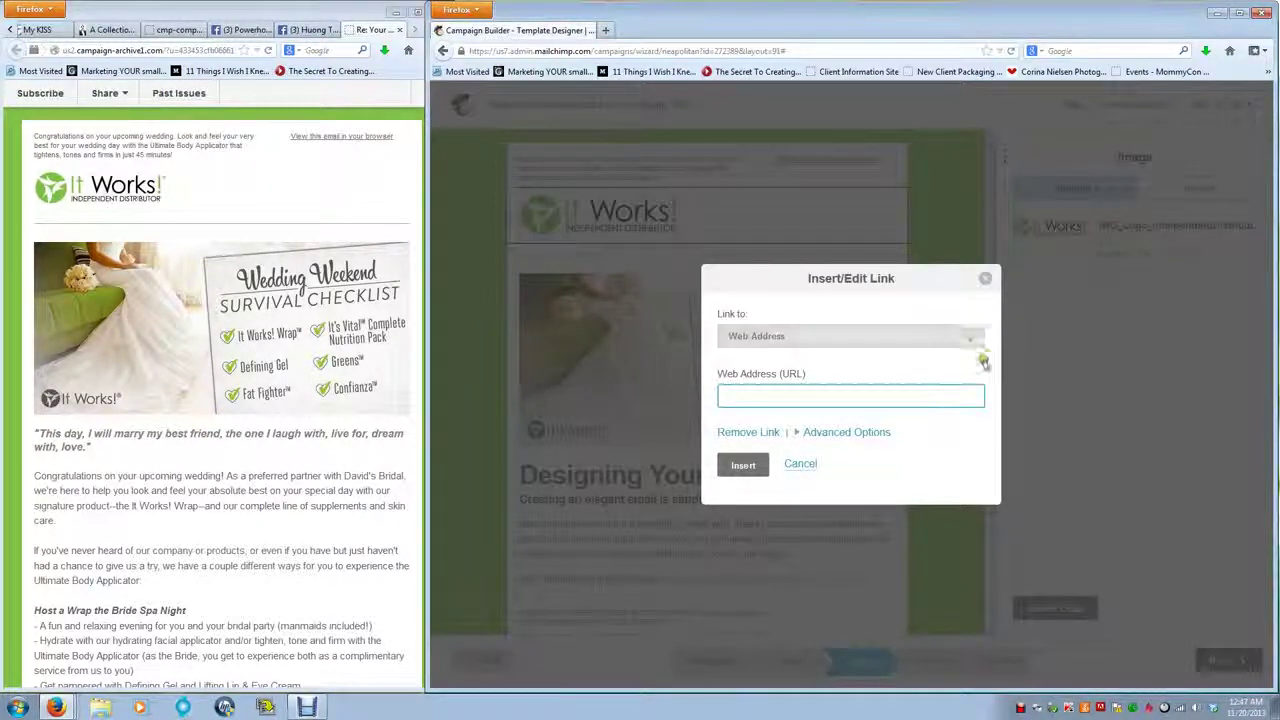
click(800, 338)
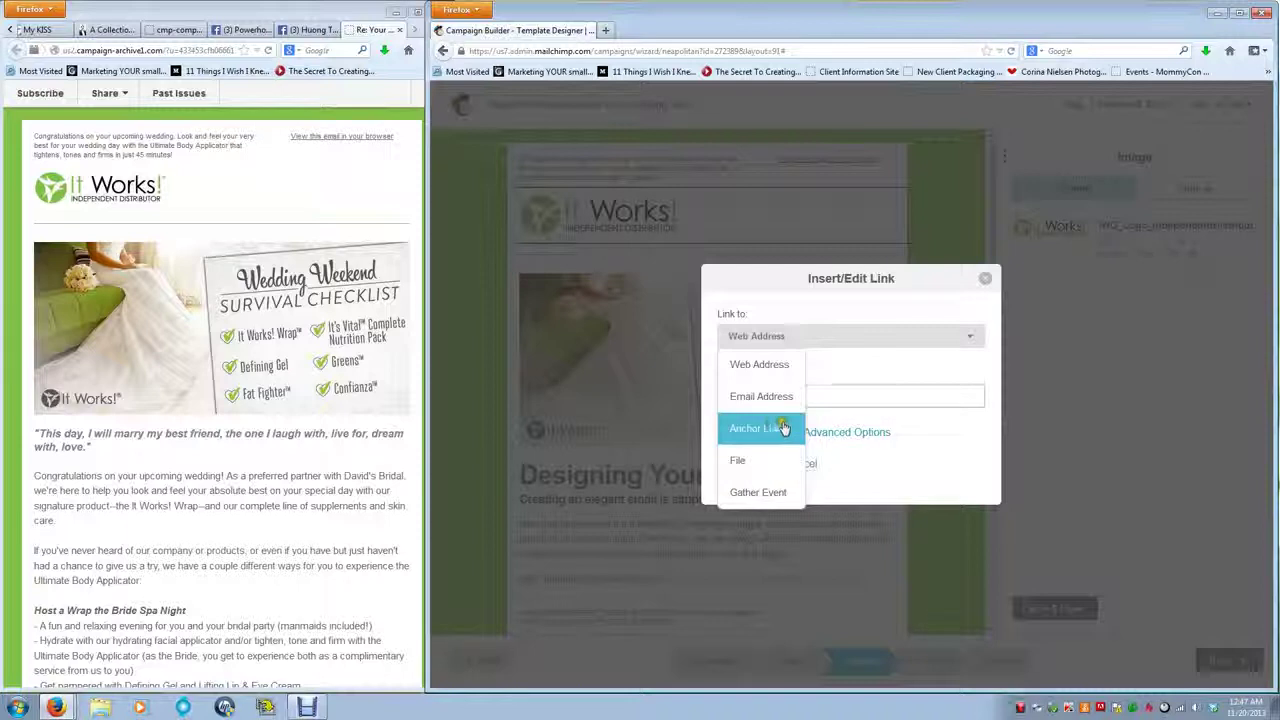
click(846, 304)
click(824, 396)
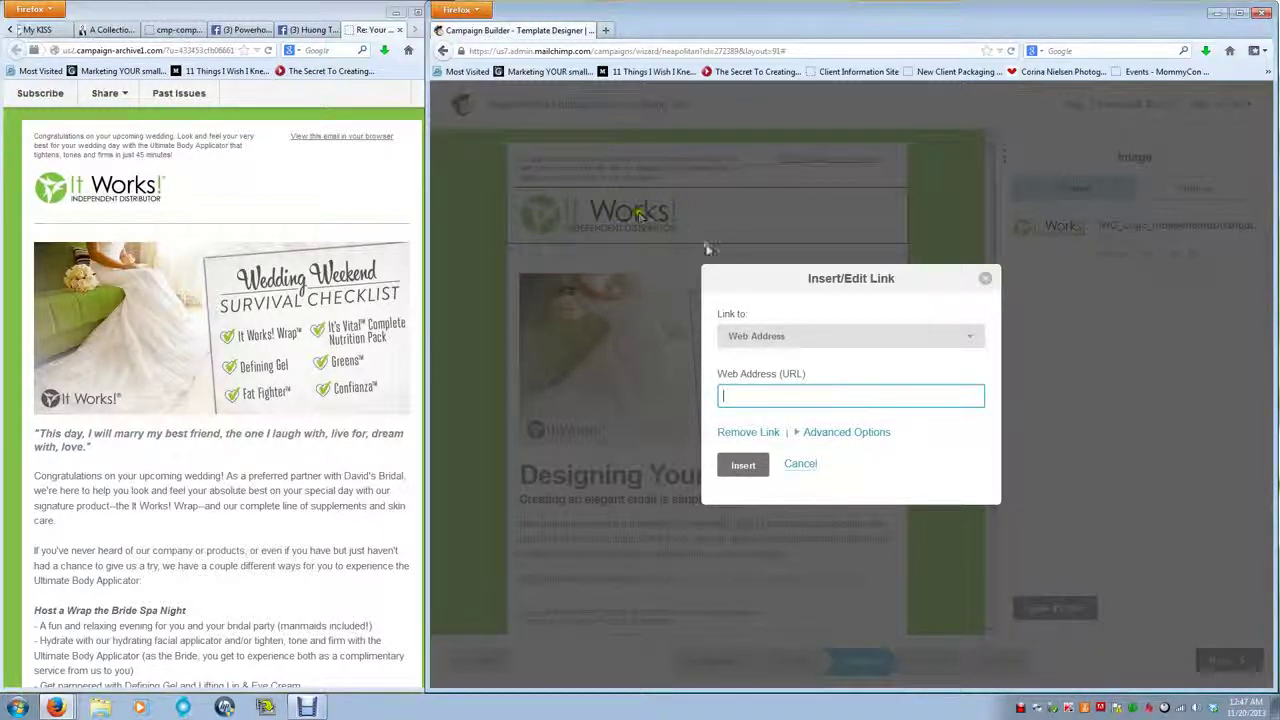
click(808, 465)
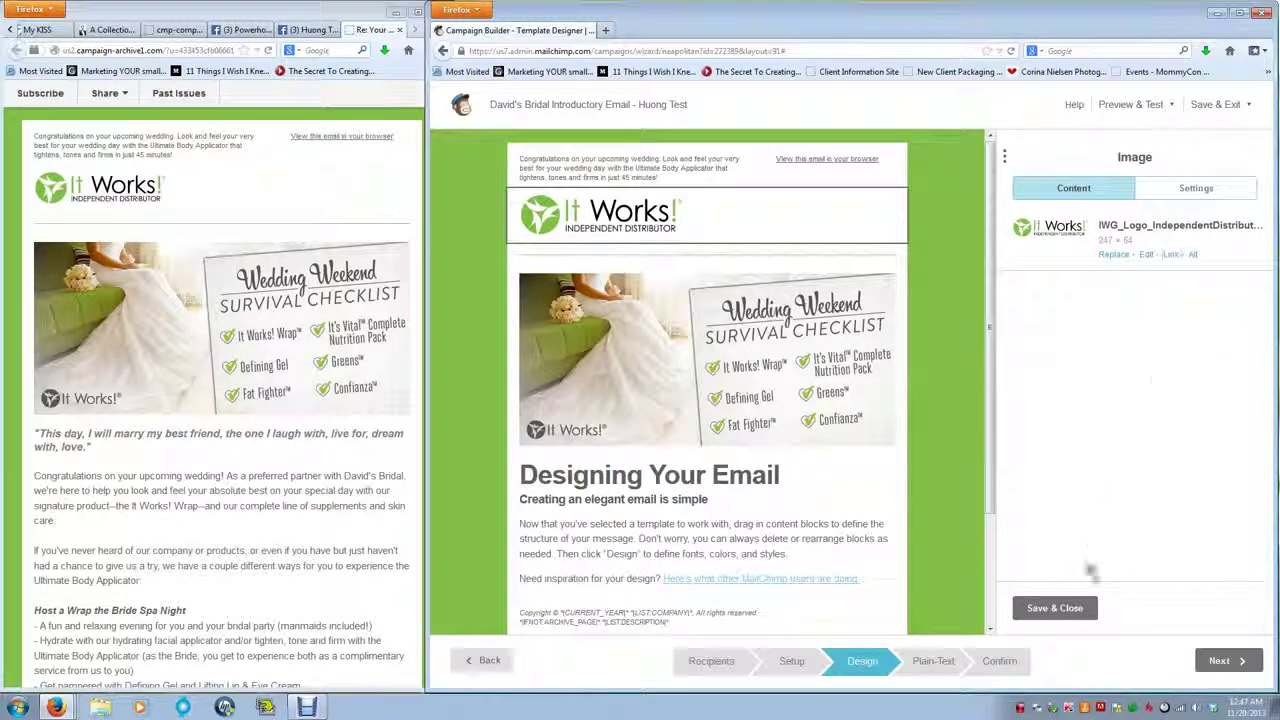
click(1070, 612)
Step: Replace the "Designing Your Email" body text with the original email's content, from the "This day, I will marry my best friend" quote to "happy planning!"
scroll(745, 330, down, 2)
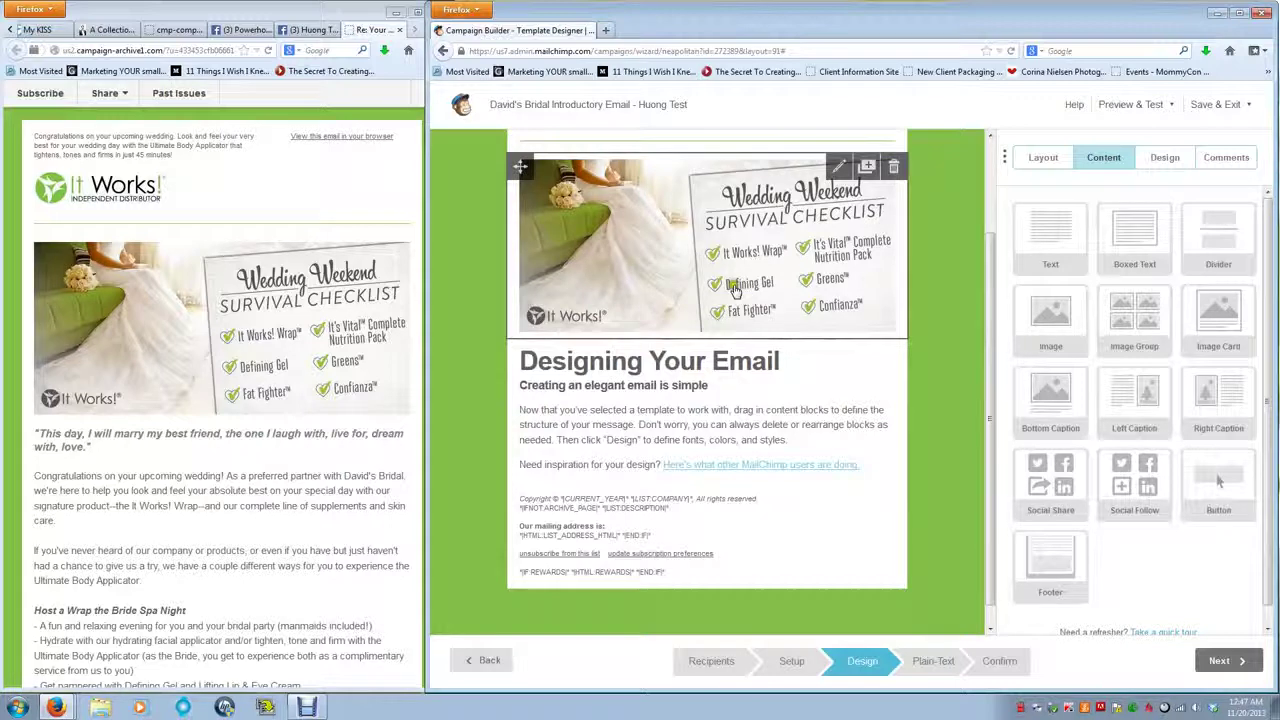
click(695, 390)
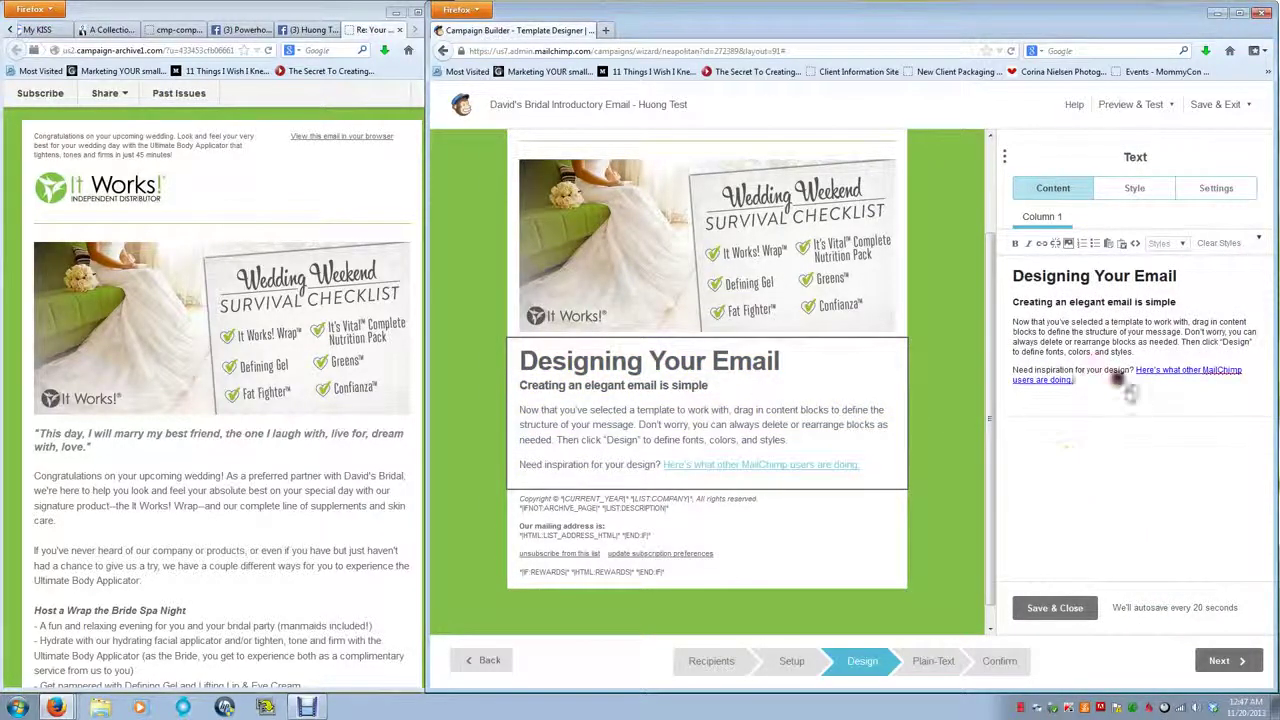
click(1106, 398)
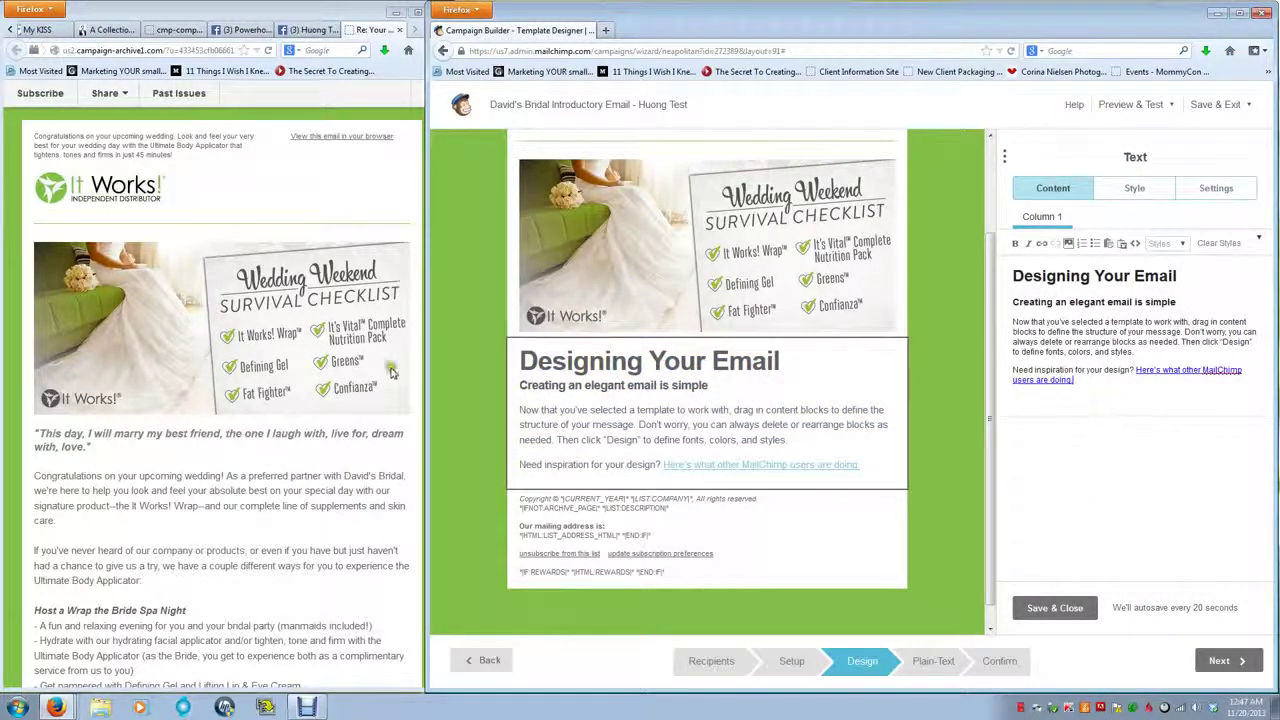
click(323, 475)
scroll(115, 345, down, 3)
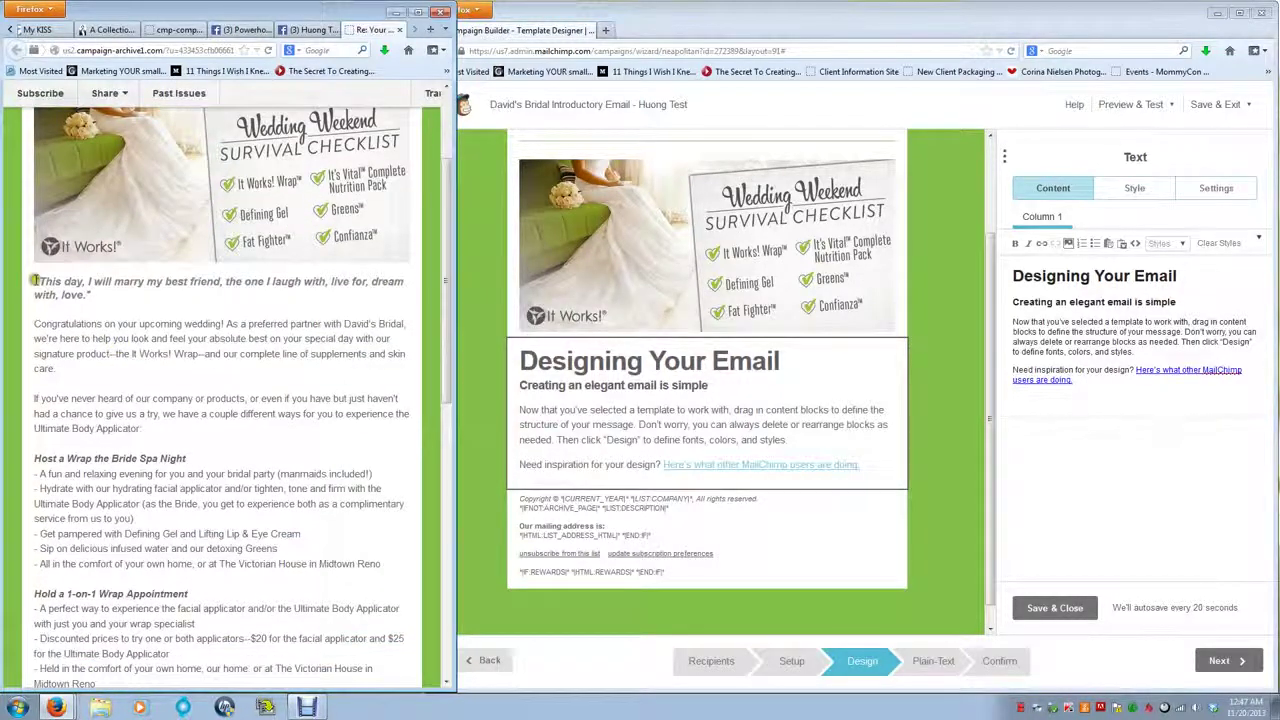
drag(35, 281, 1157, 340)
scroll(268, 372, down, 6)
scroll(330, 430, down, 2)
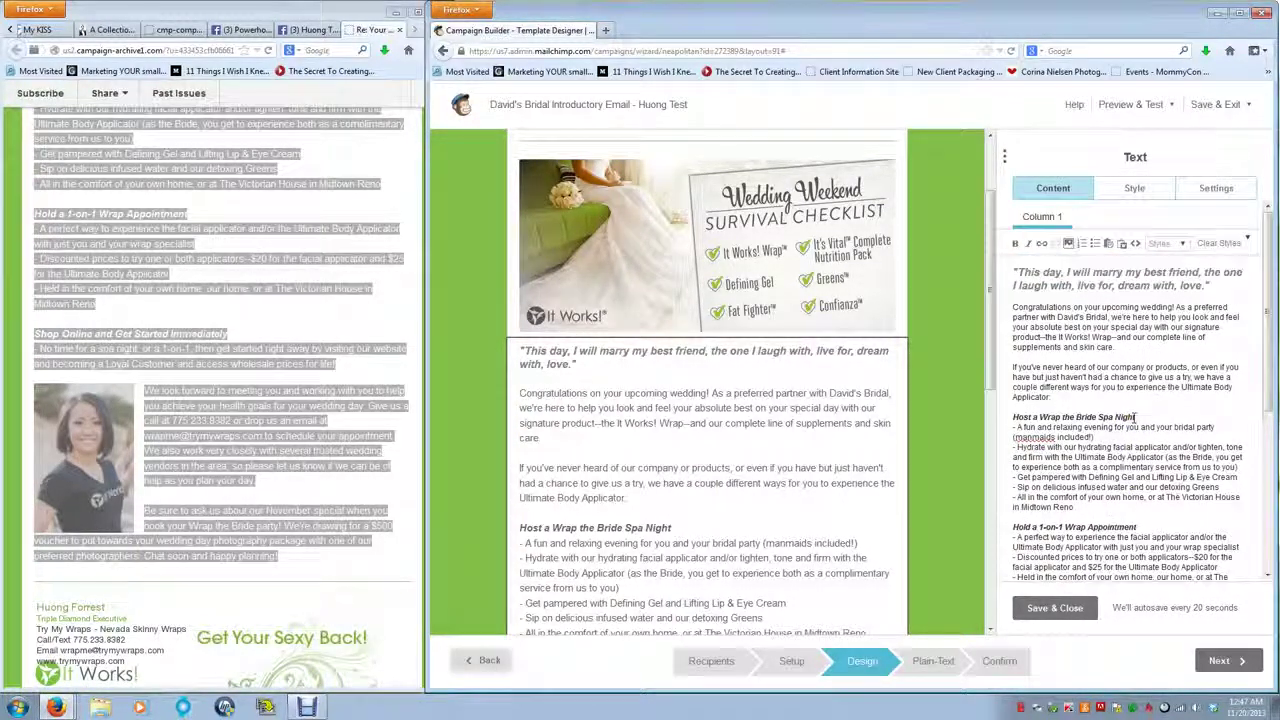
Step: Review the pasted body text in the editor, checking the section formatting, the website link and the portrait photo's placement beside the closing paragraph
drag(1242, 286, 998, 276)
click(1173, 355)
scroll(1173, 355, down, 5)
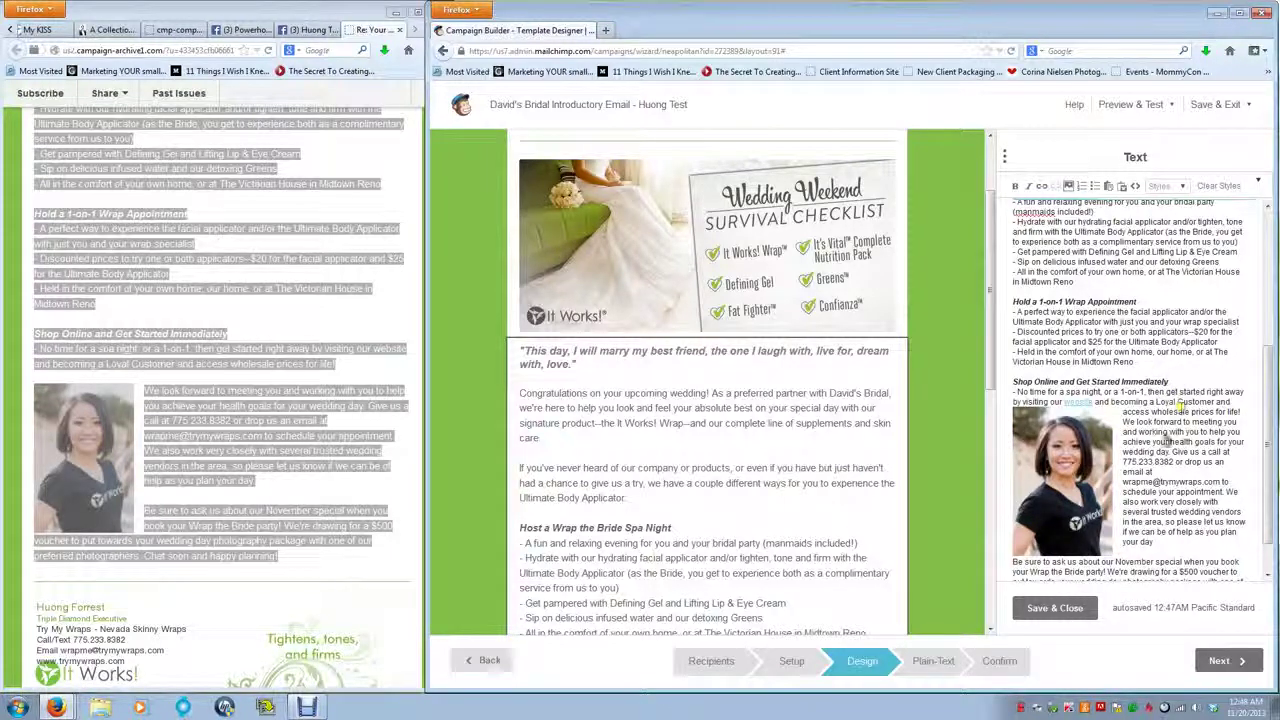
click(1078, 482)
drag(1078, 482, 1125, 480)
scroll(1125, 482, down, 2)
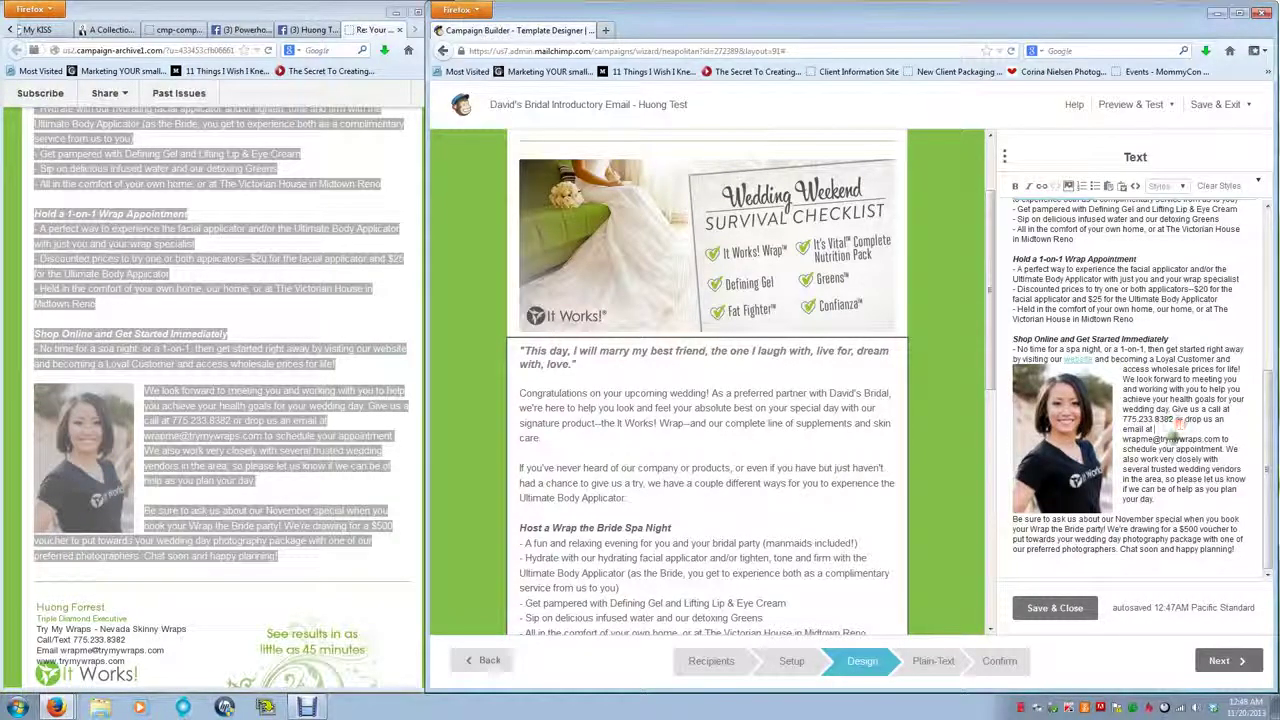
click(1162, 428)
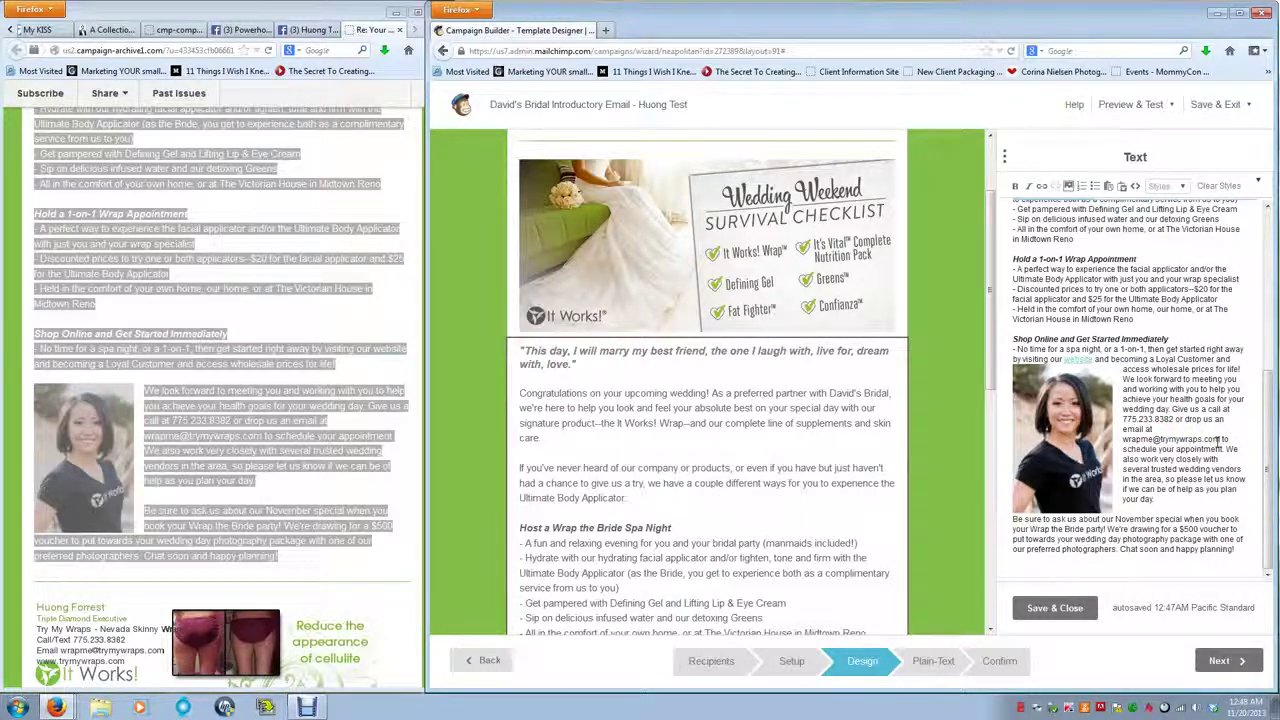
click(1080, 431)
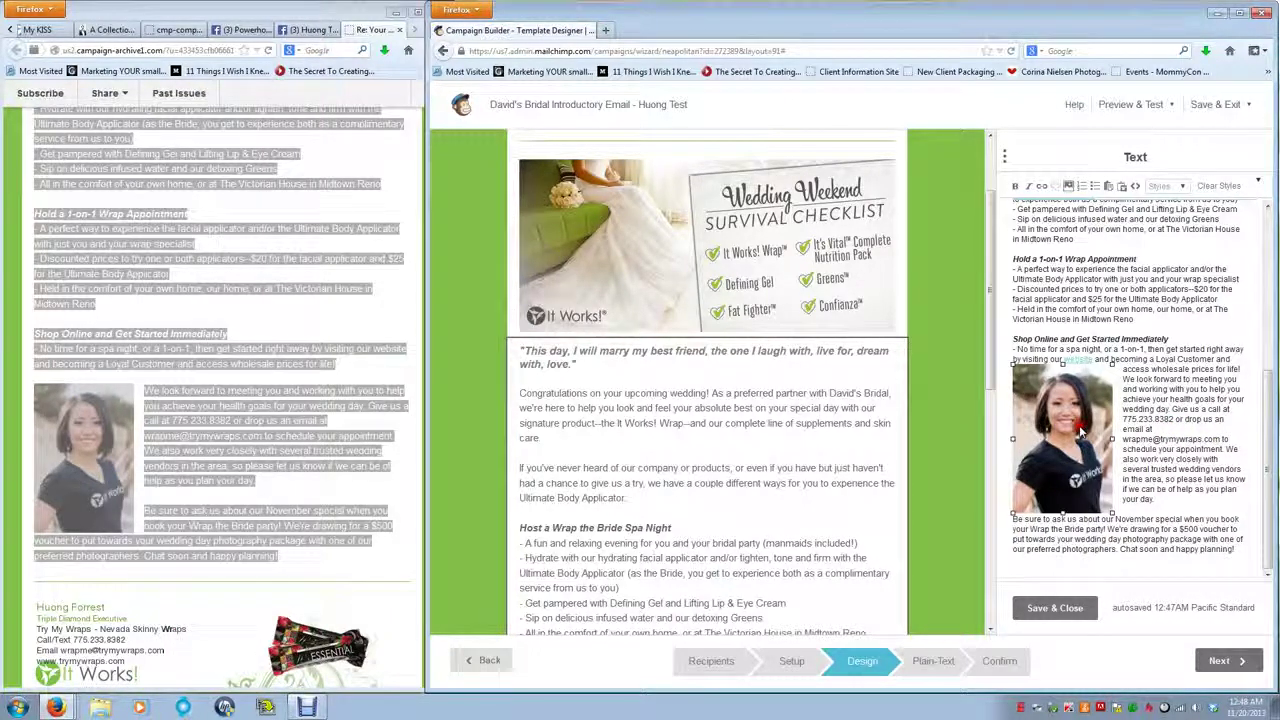
scroll(1174, 440, up, 4)
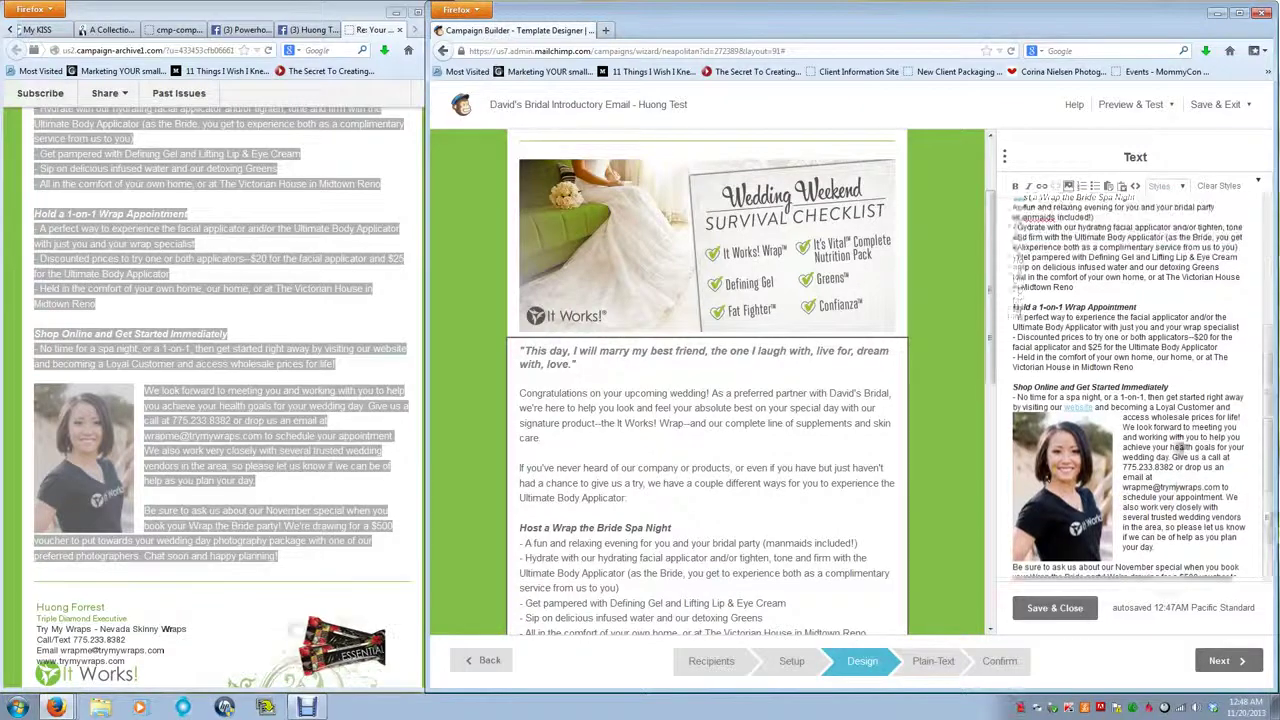
scroll(1178, 458, down, 4)
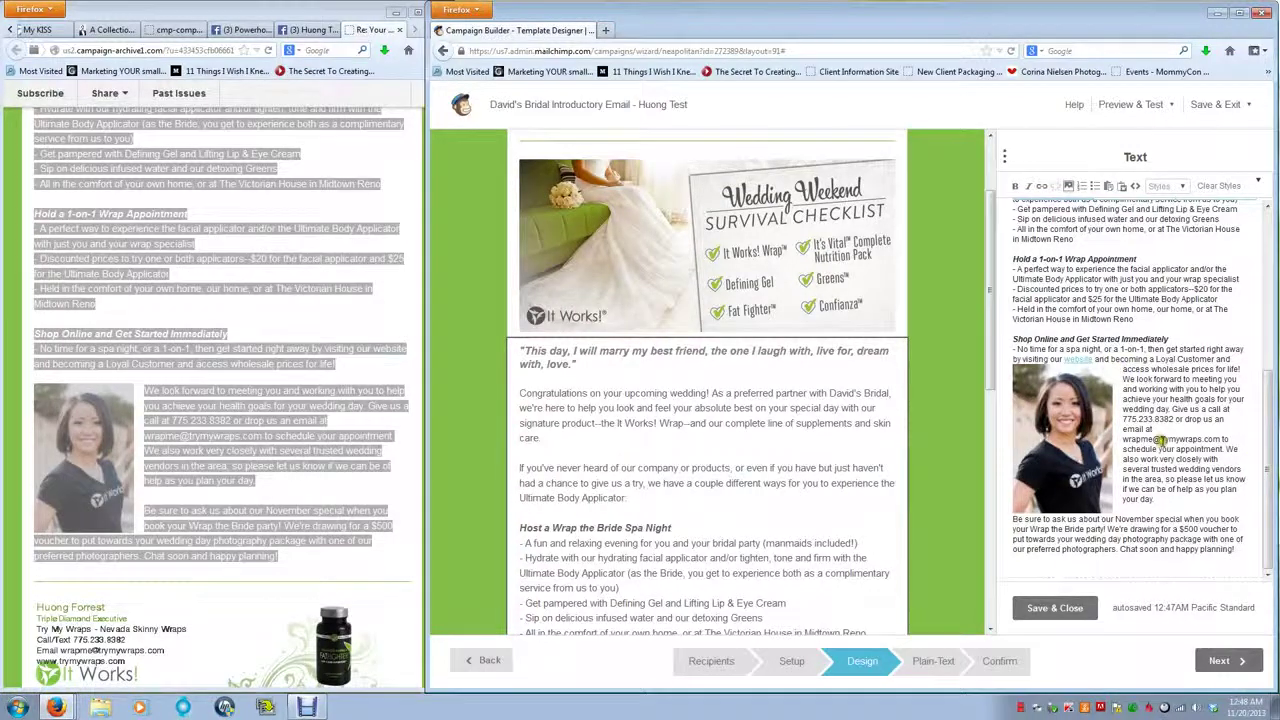
Step: Open the file manager for inserting an image into the body text to view its sources, and close it
scroll(1166, 433, up, 5)
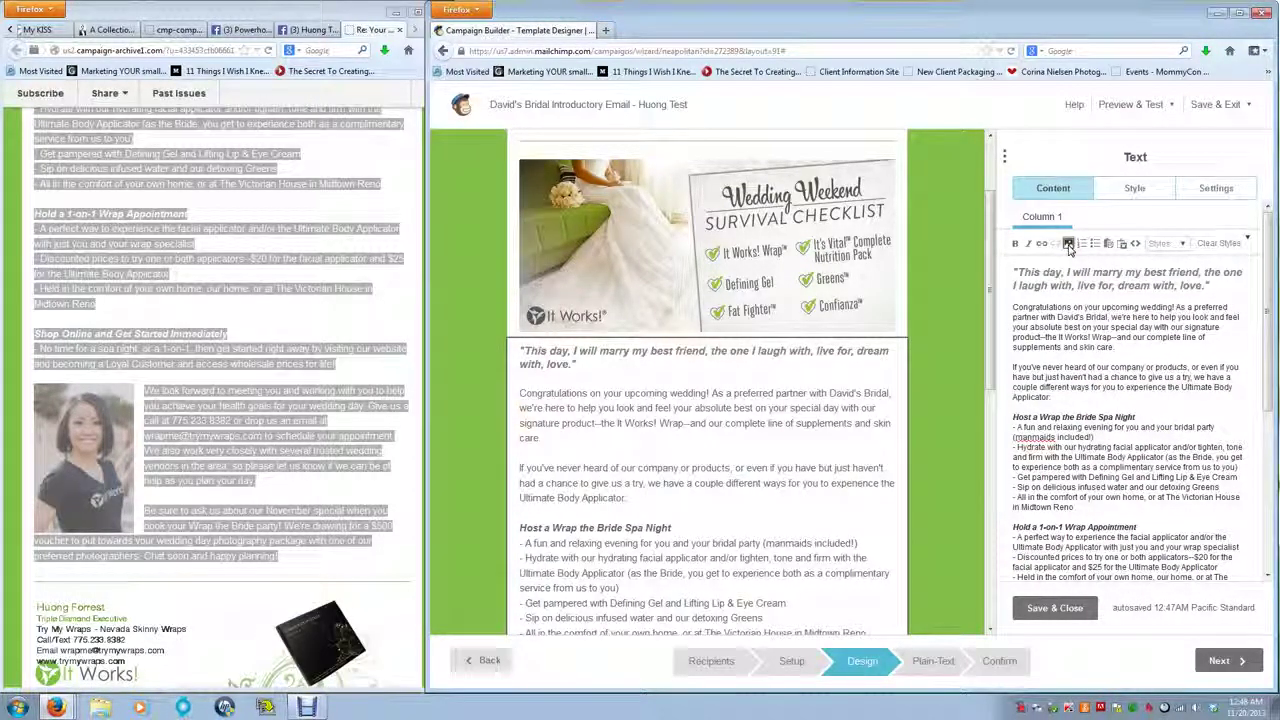
click(1069, 246)
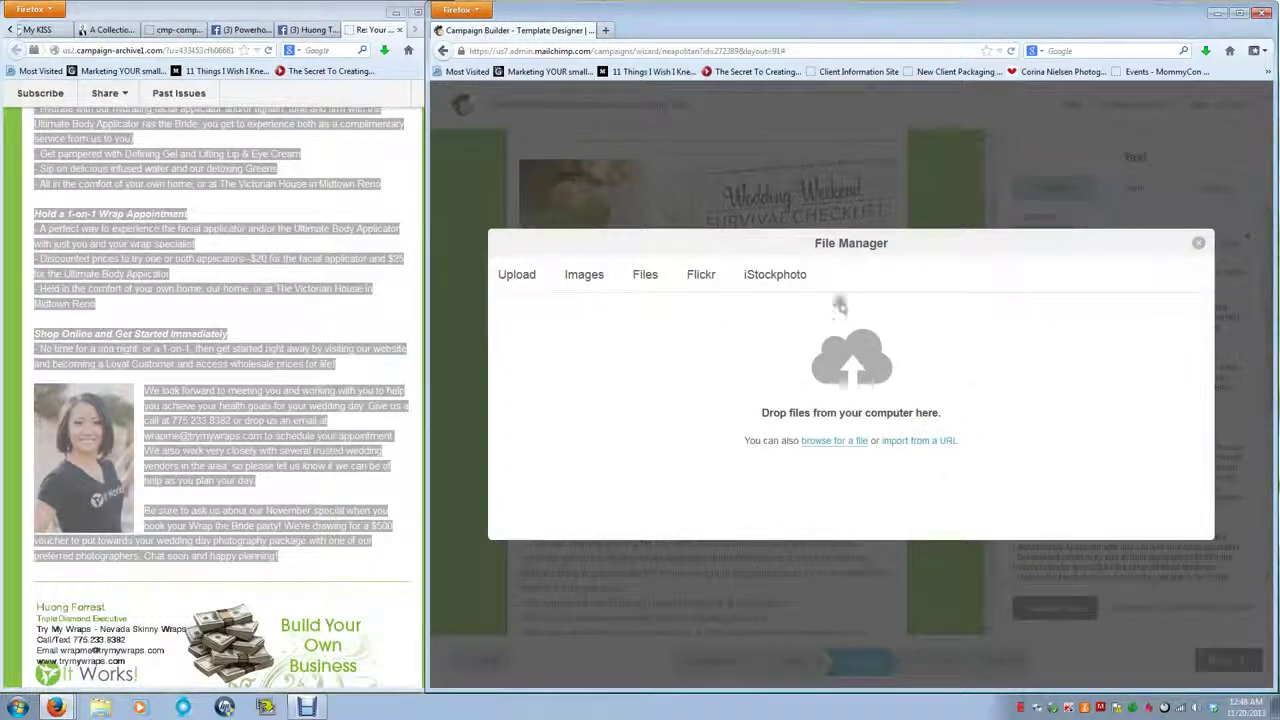
click(1198, 243)
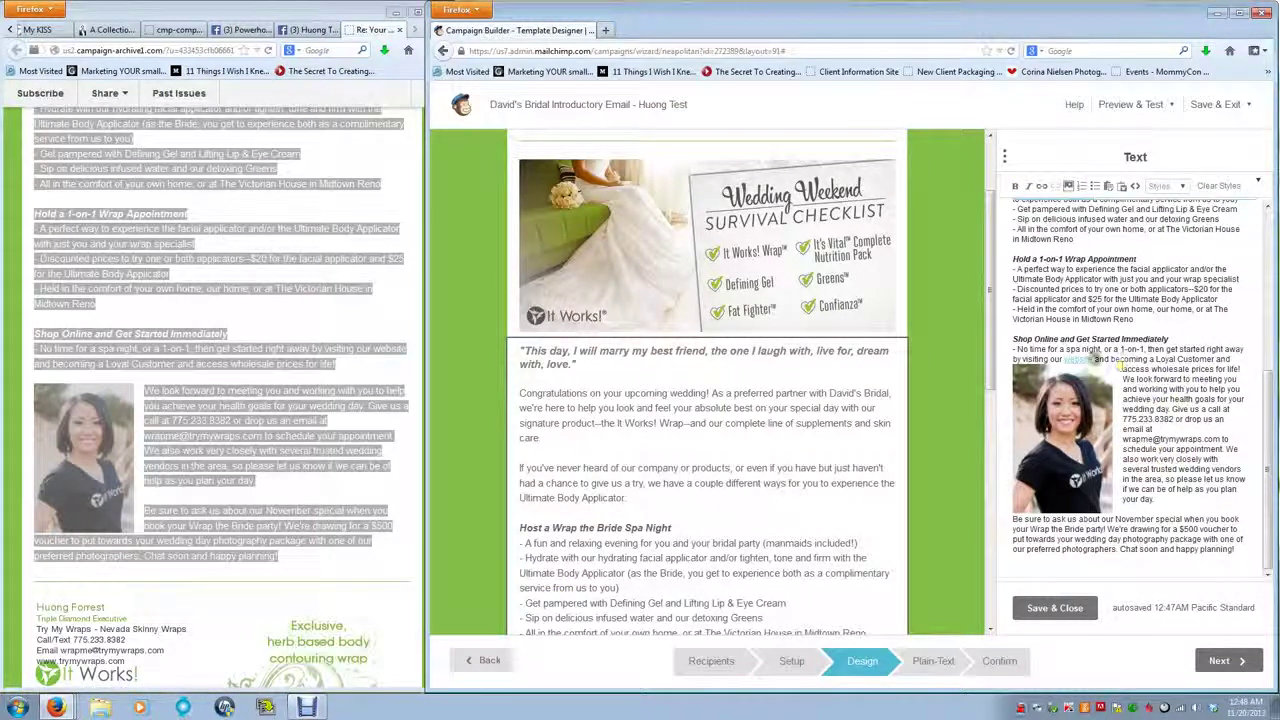
Step: Inspect the web address behind the "website" link in the body text, cancel the link editor, and save and close the text block
drag(1093, 358, 1063, 359)
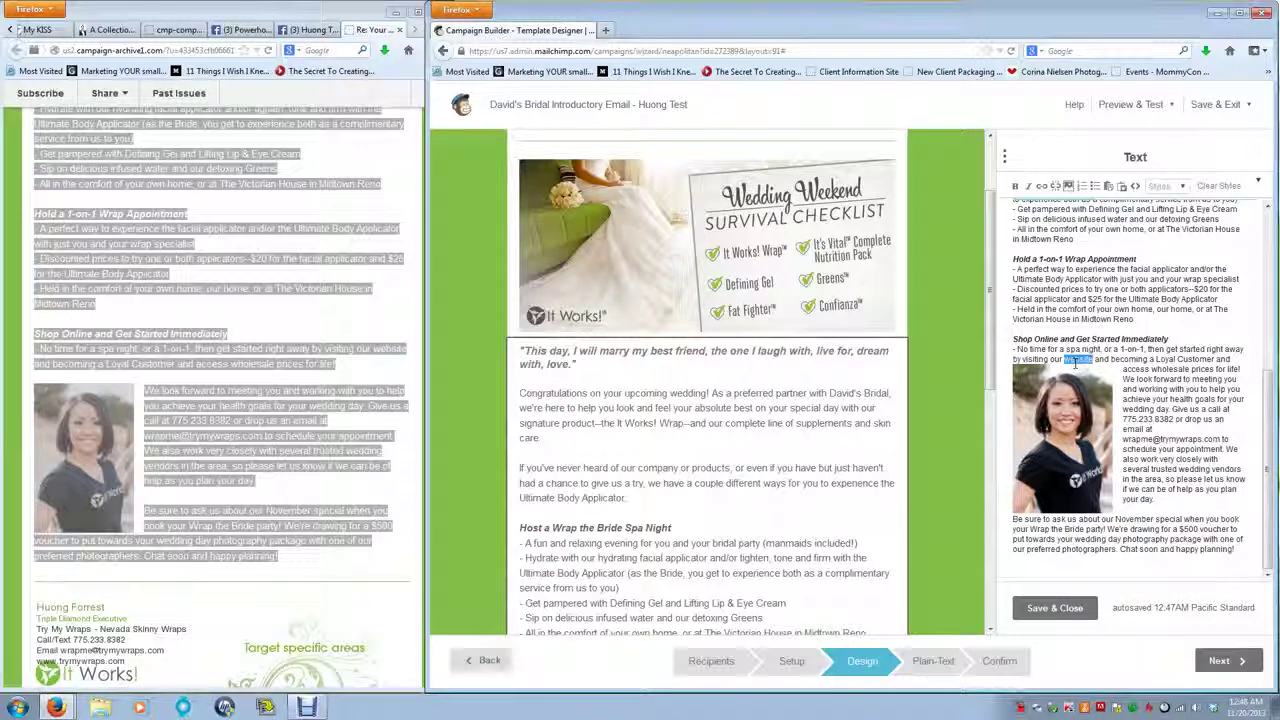
scroll(1083, 432, up, 3)
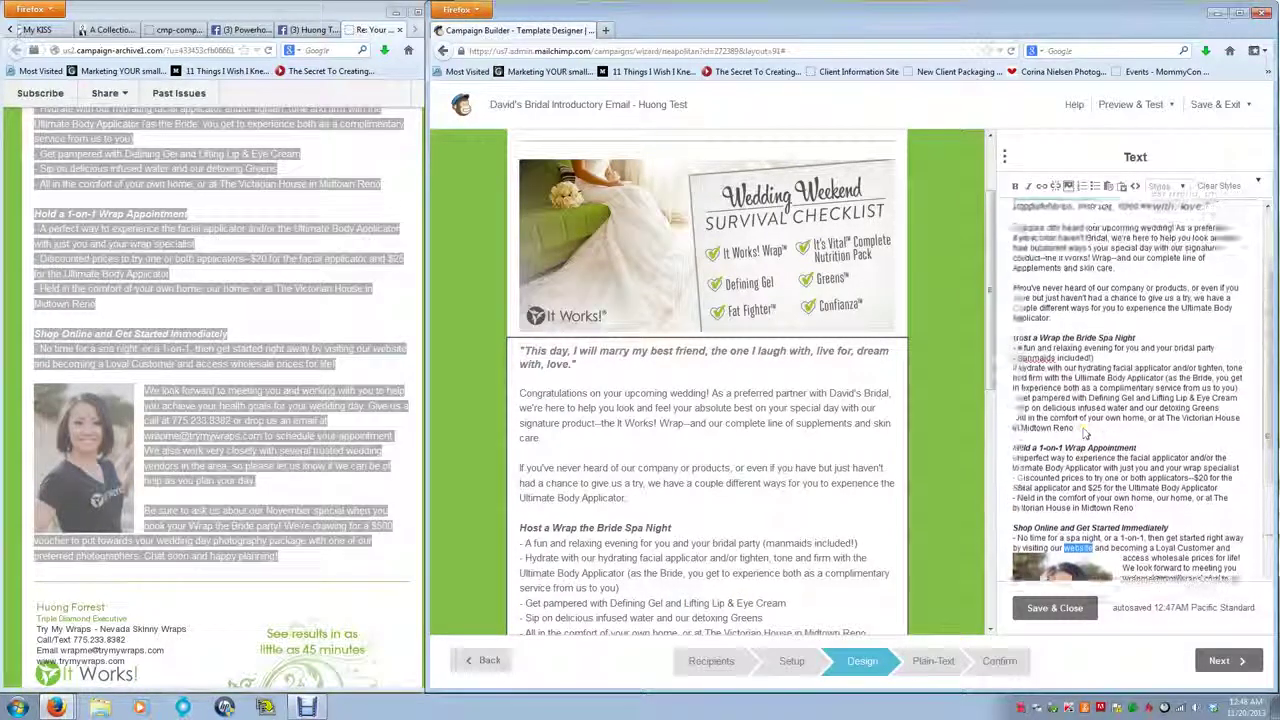
scroll(1083, 432, up, 2)
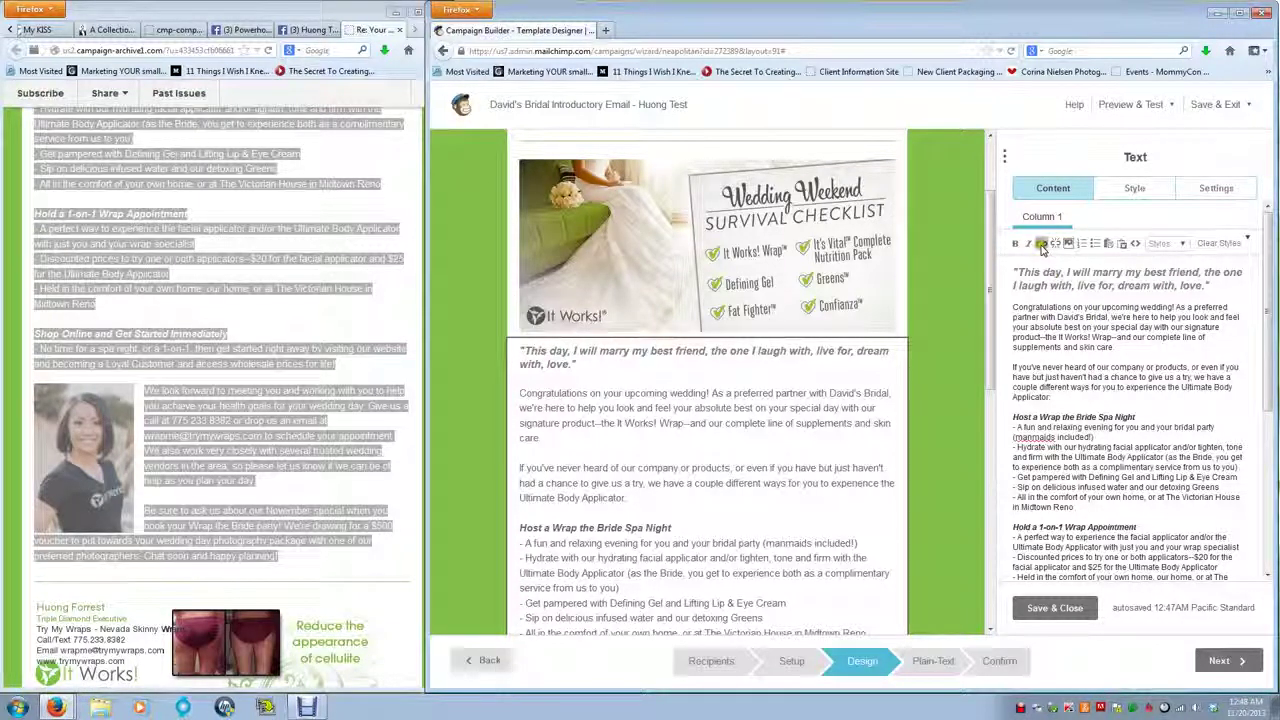
click(1041, 244)
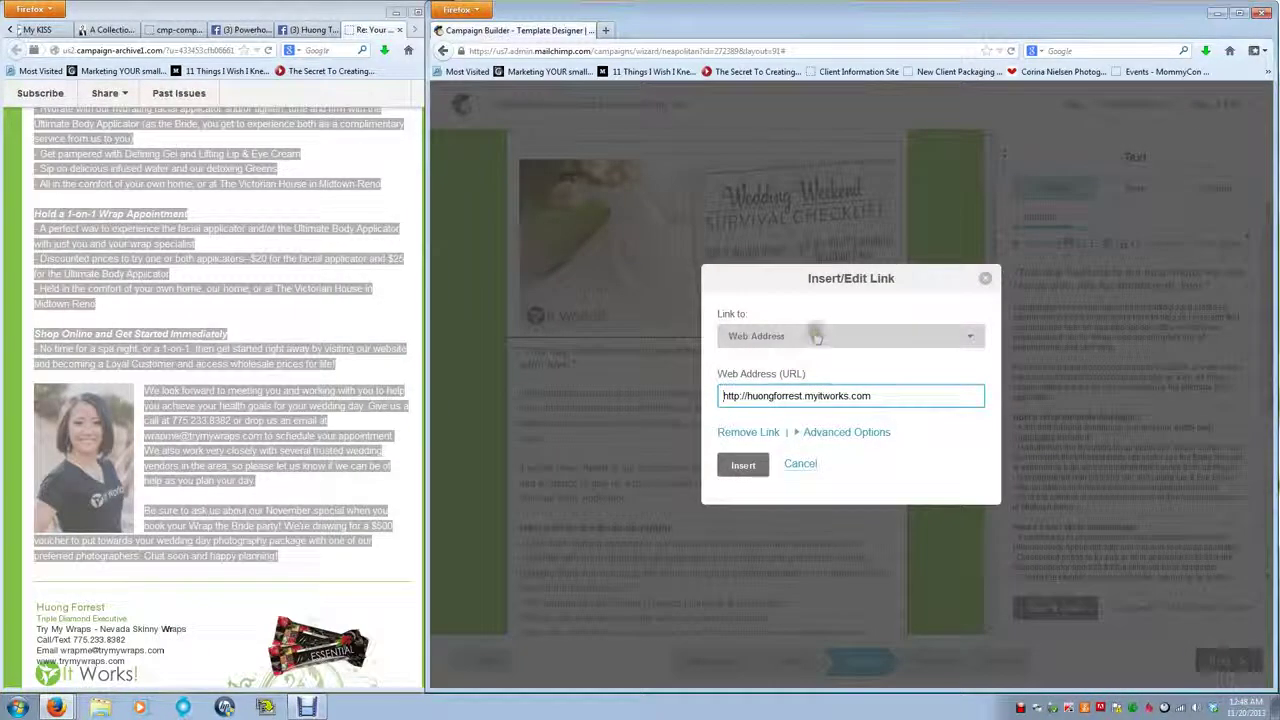
drag(886, 400, 719, 420)
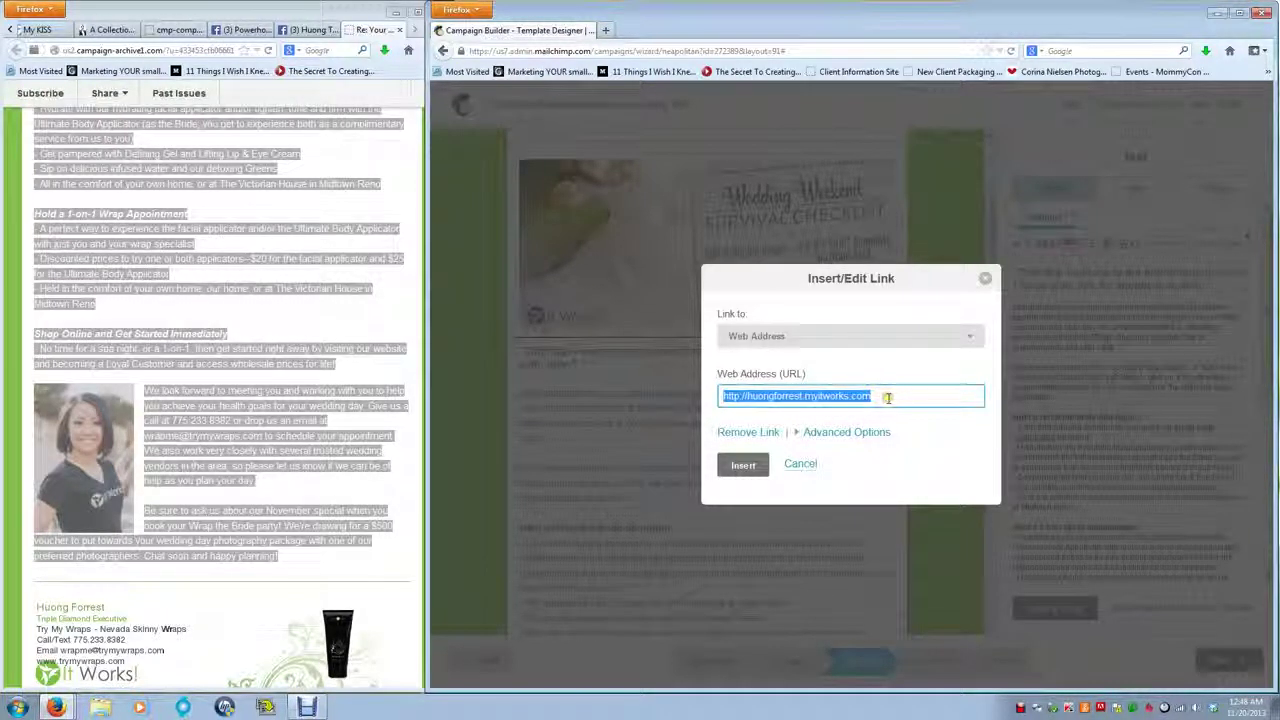
click(800, 464)
scroll(1128, 478, down, 5)
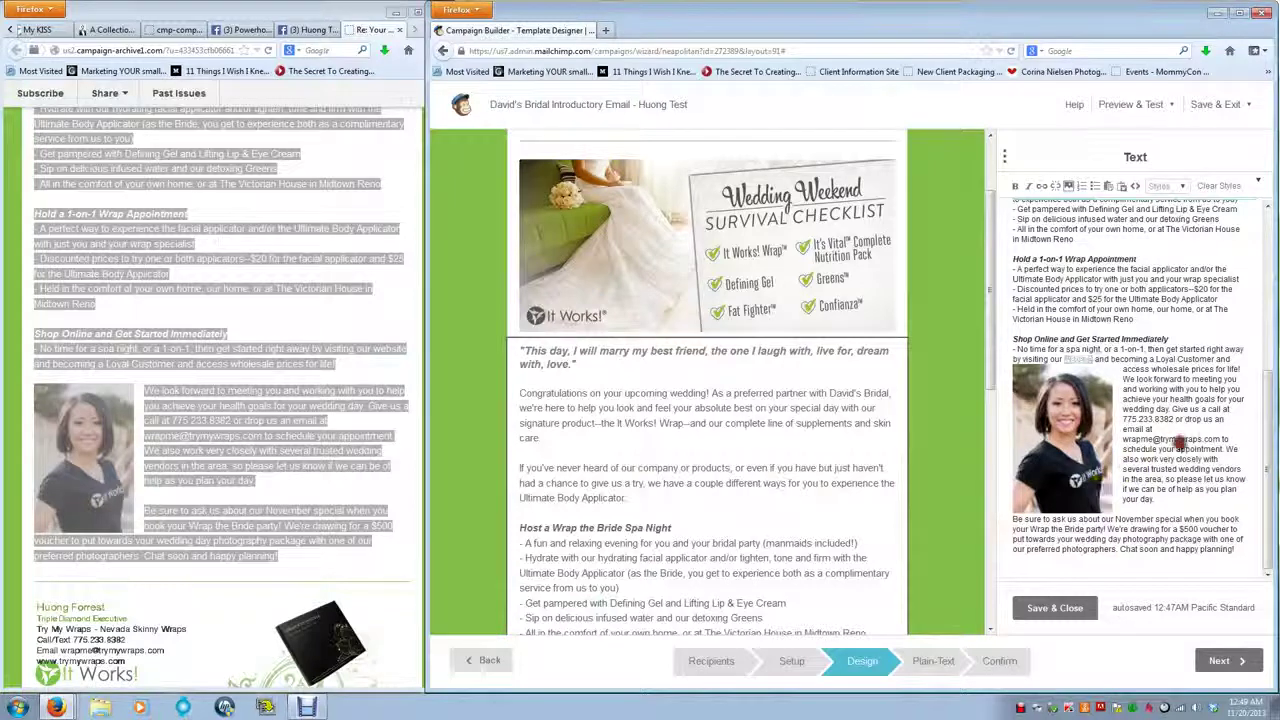
click(1060, 607)
Step: Add a Social Follow block between the body text and the footer, and save and close it
scroll(808, 550, down, 10)
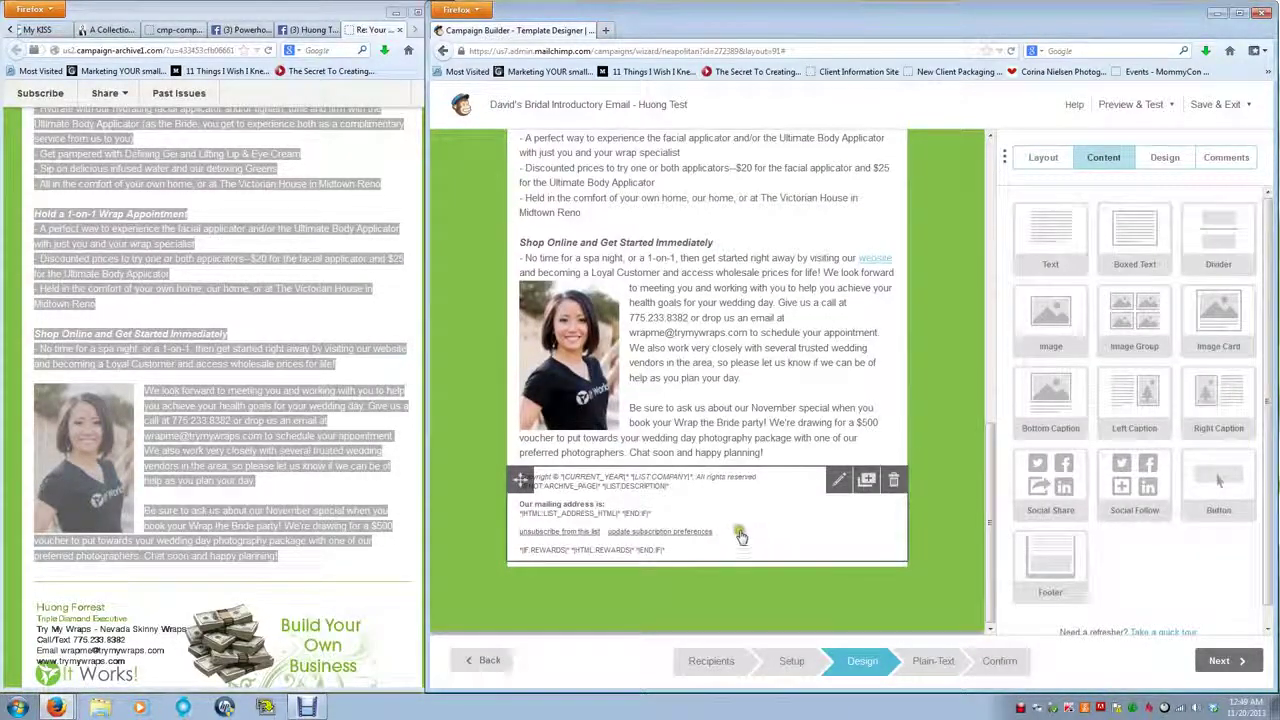
scroll(738, 520, up, 8)
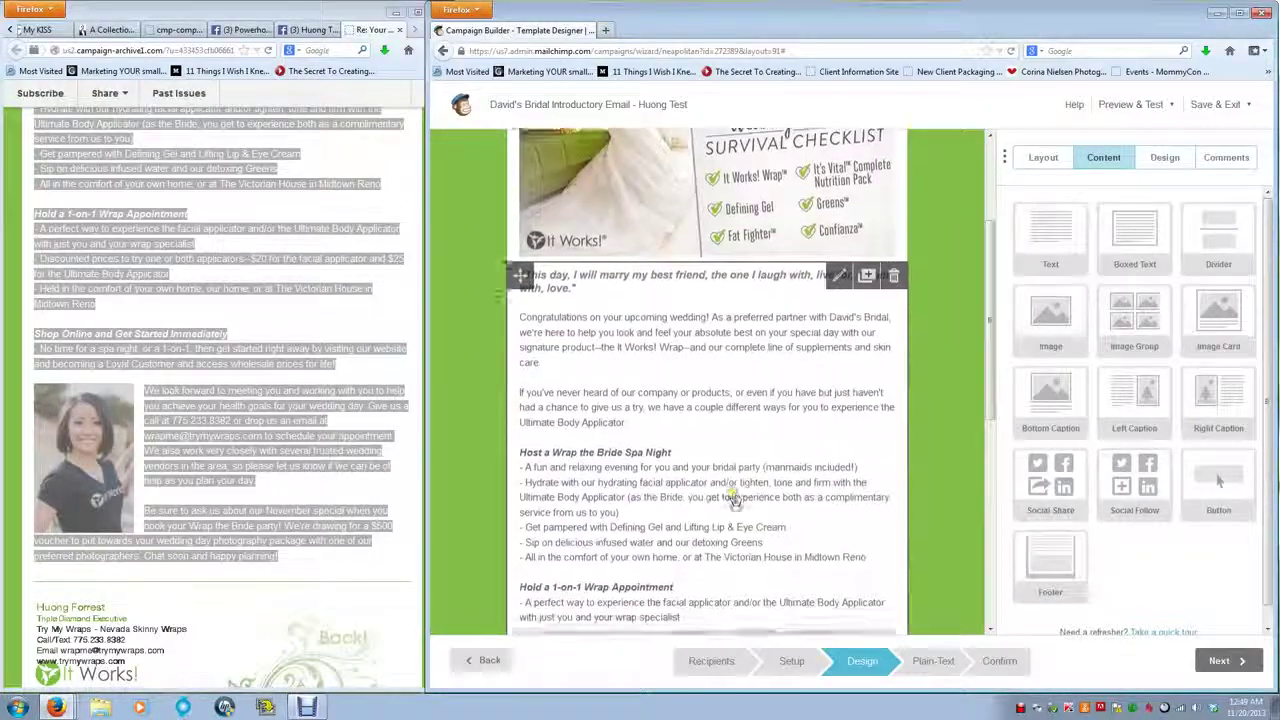
scroll(735, 500, down, 10)
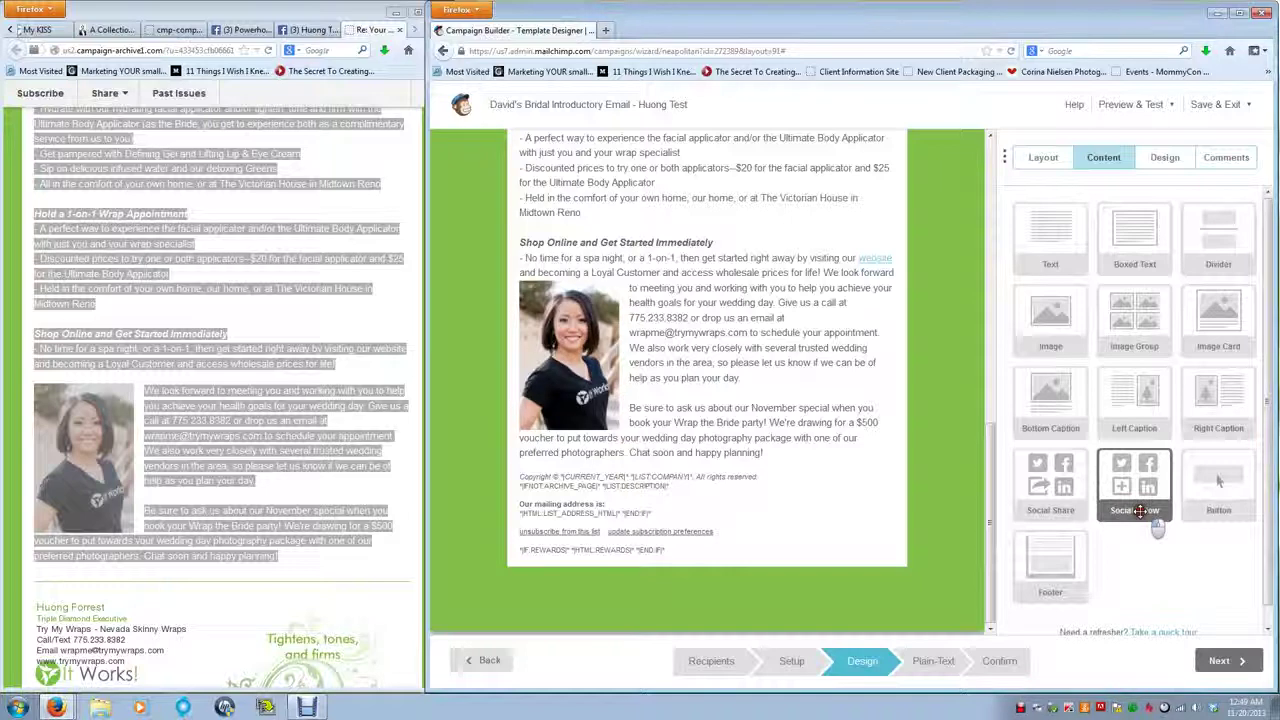
drag(1145, 520, 699, 483)
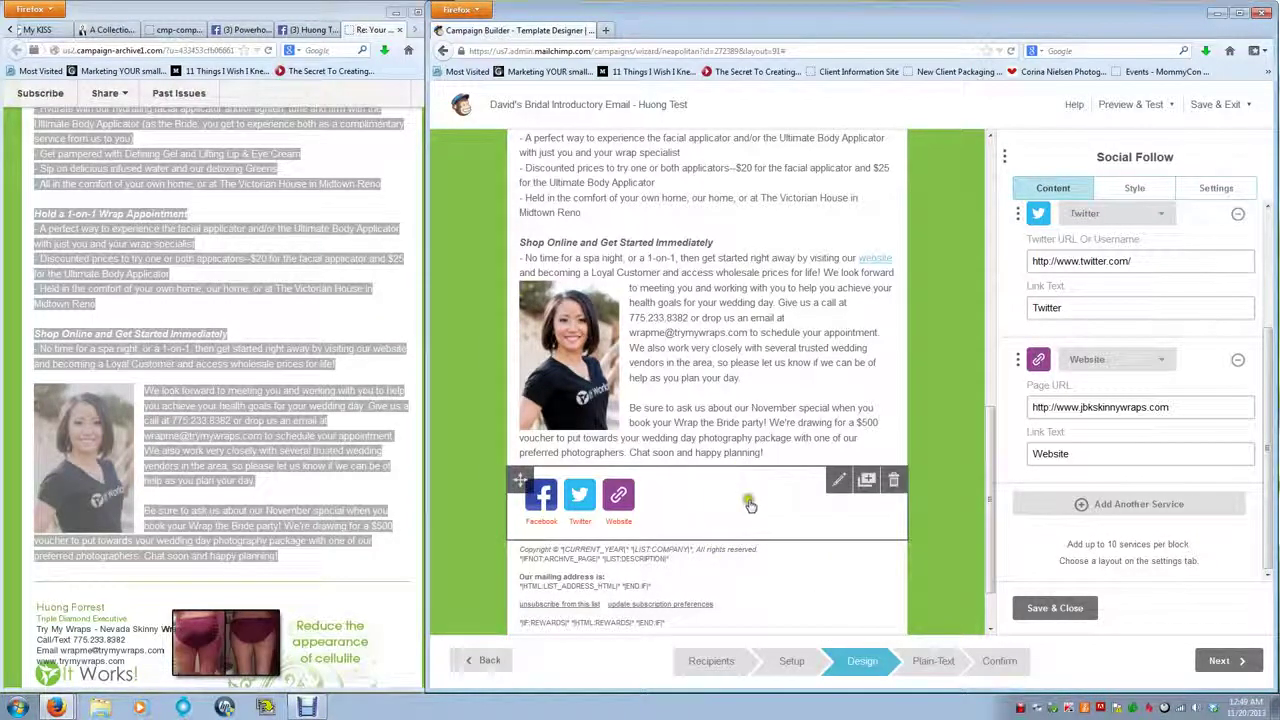
scroll(740, 505, up, 15)
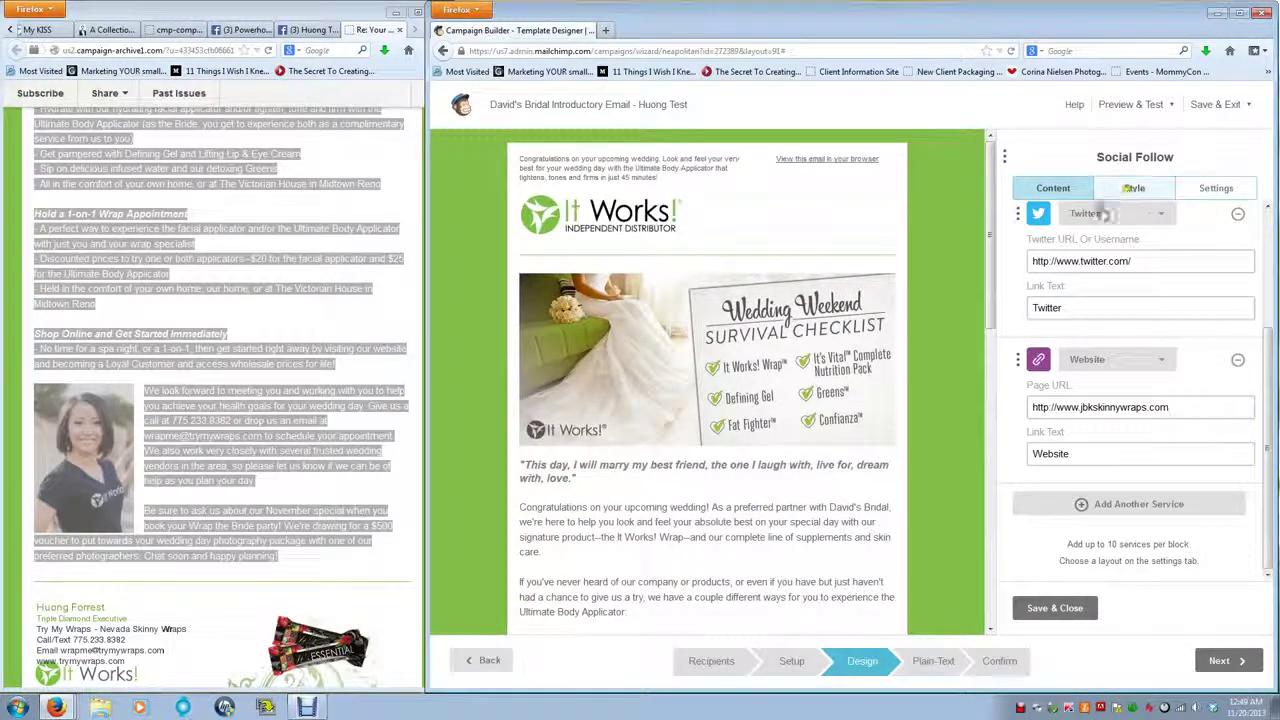
click(1062, 617)
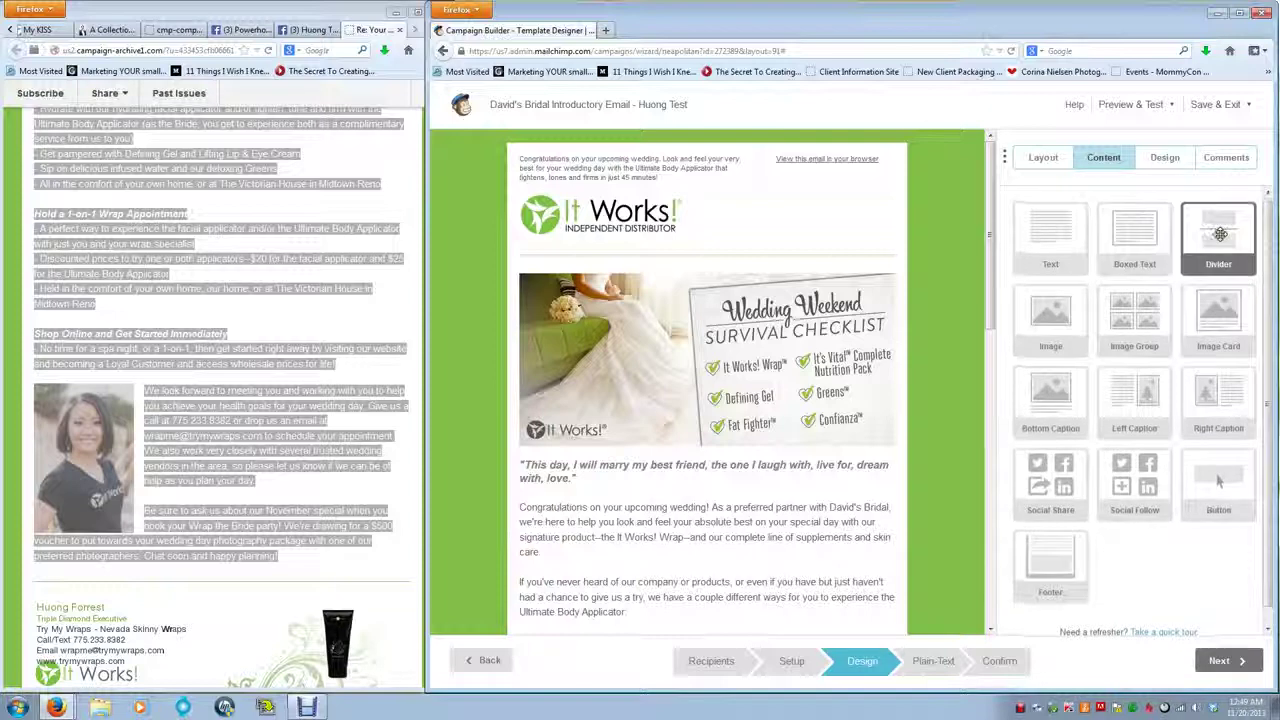
Step: Duplicate the green divider below the header logo and move the copy between the body text and the Social Follow block
scroll(771, 606, down, 5)
scroll(773, 606, up, 5)
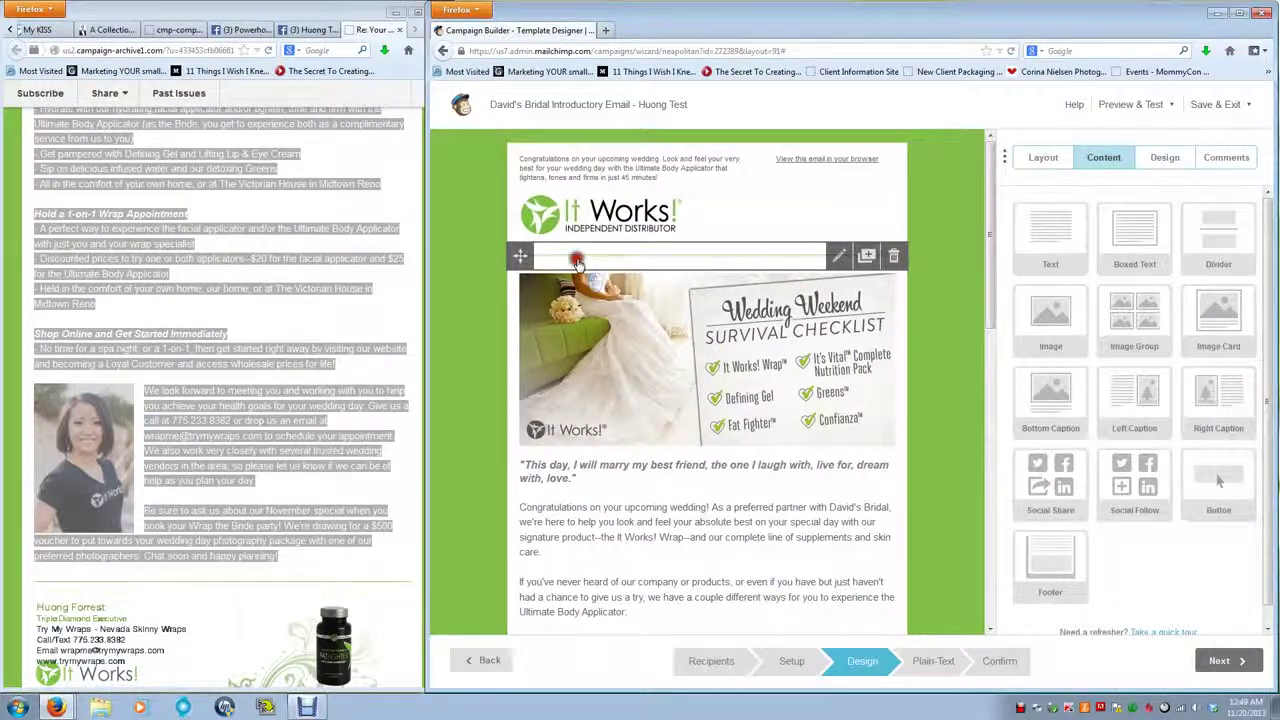
click(577, 260)
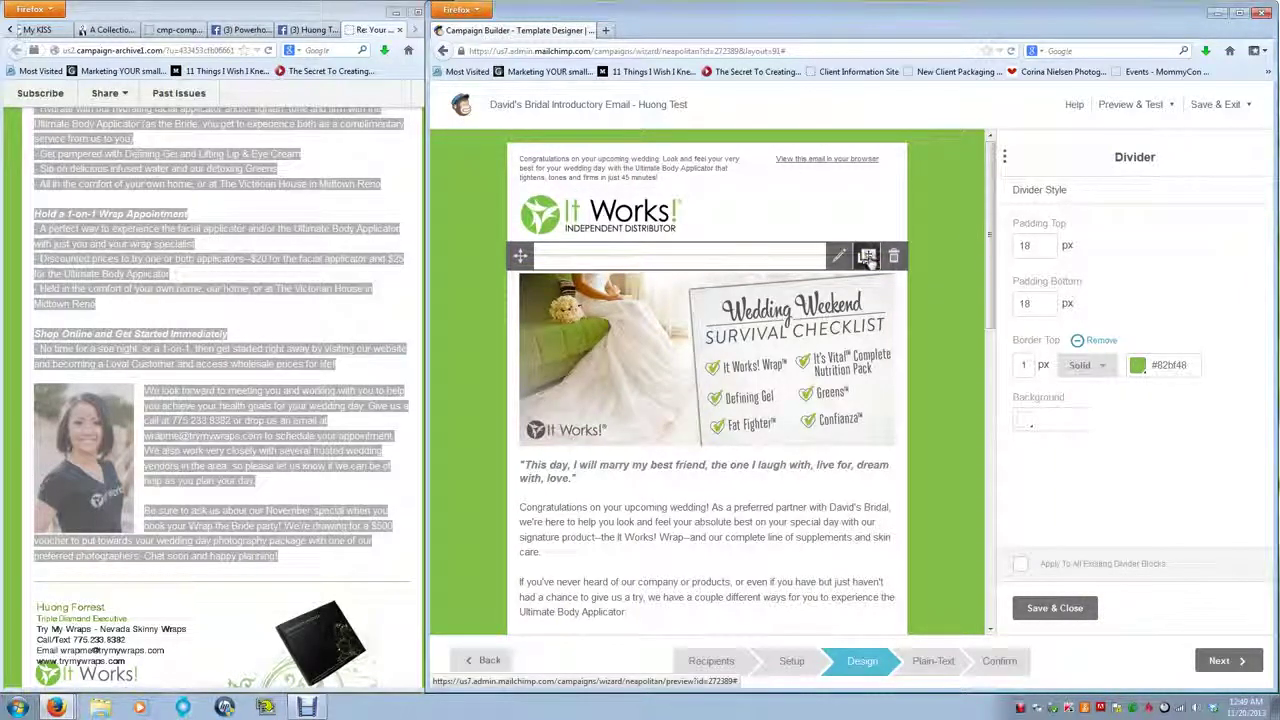
click(866, 257)
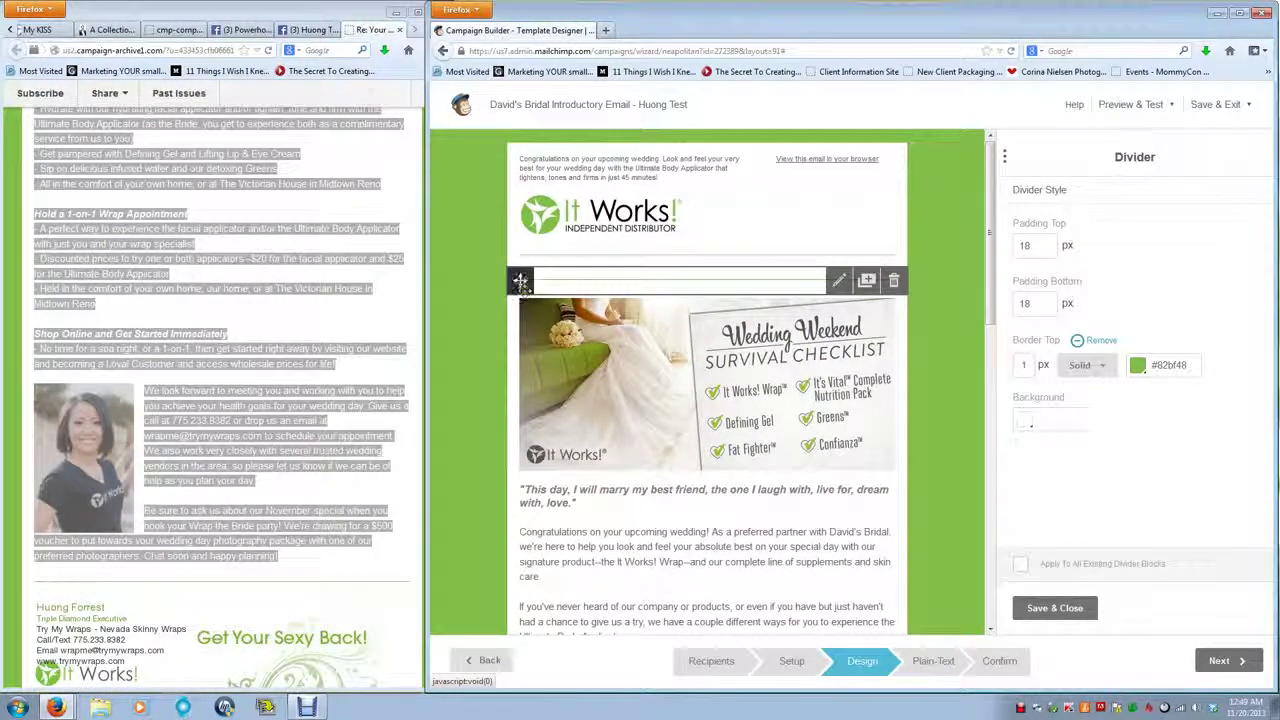
drag(520, 280, 553, 528)
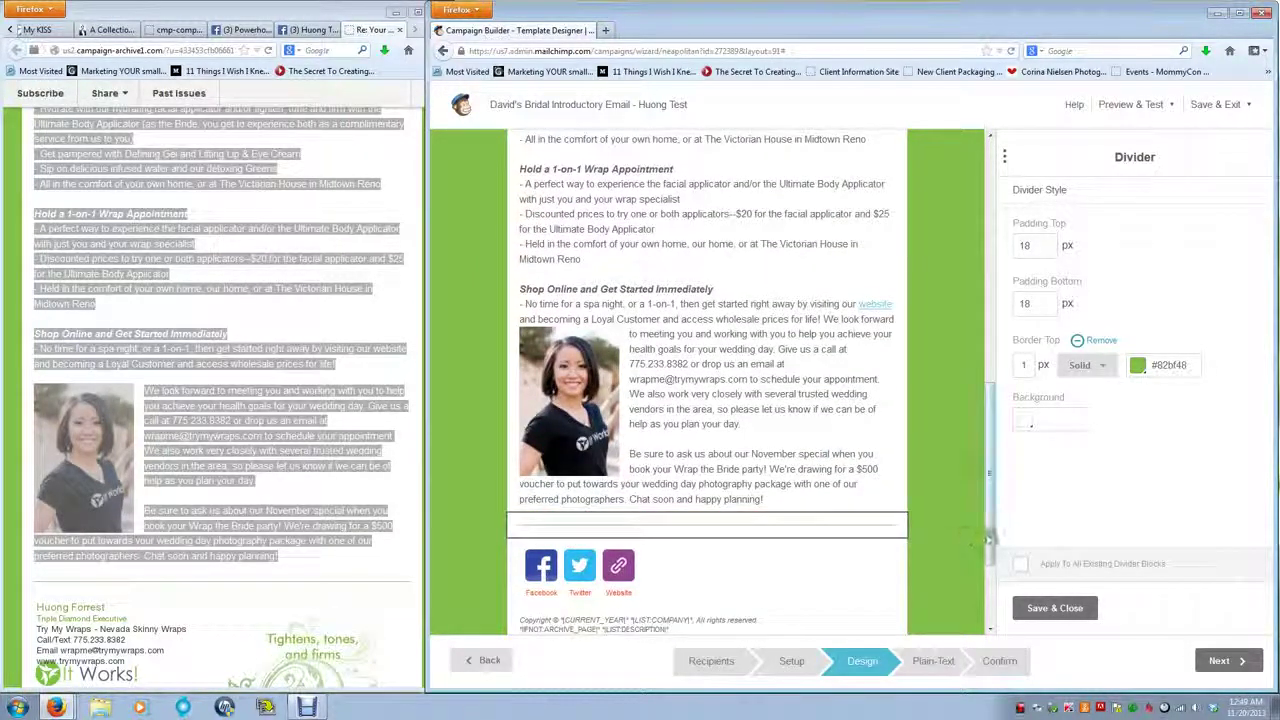
click(949, 514)
scroll(949, 514, down, 2)
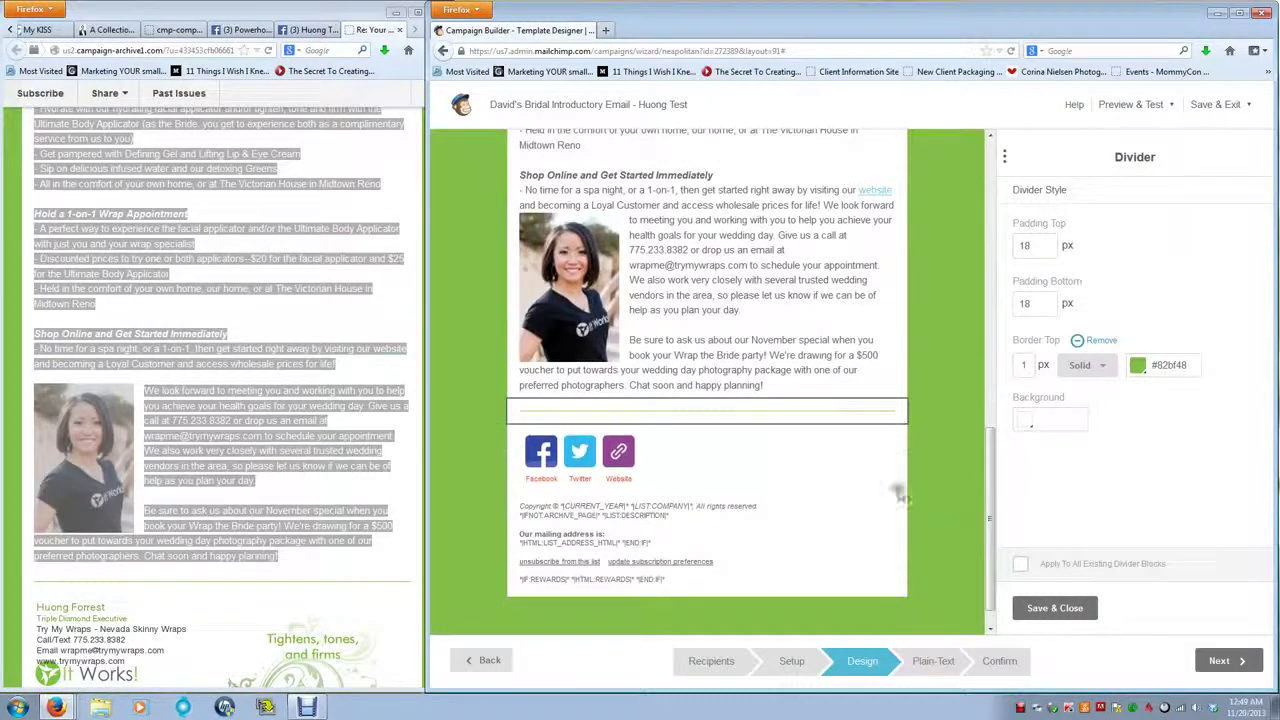
Step: Open the Social Follow block's settings and examine how the social links are laid out at the end of the original email
click(604, 467)
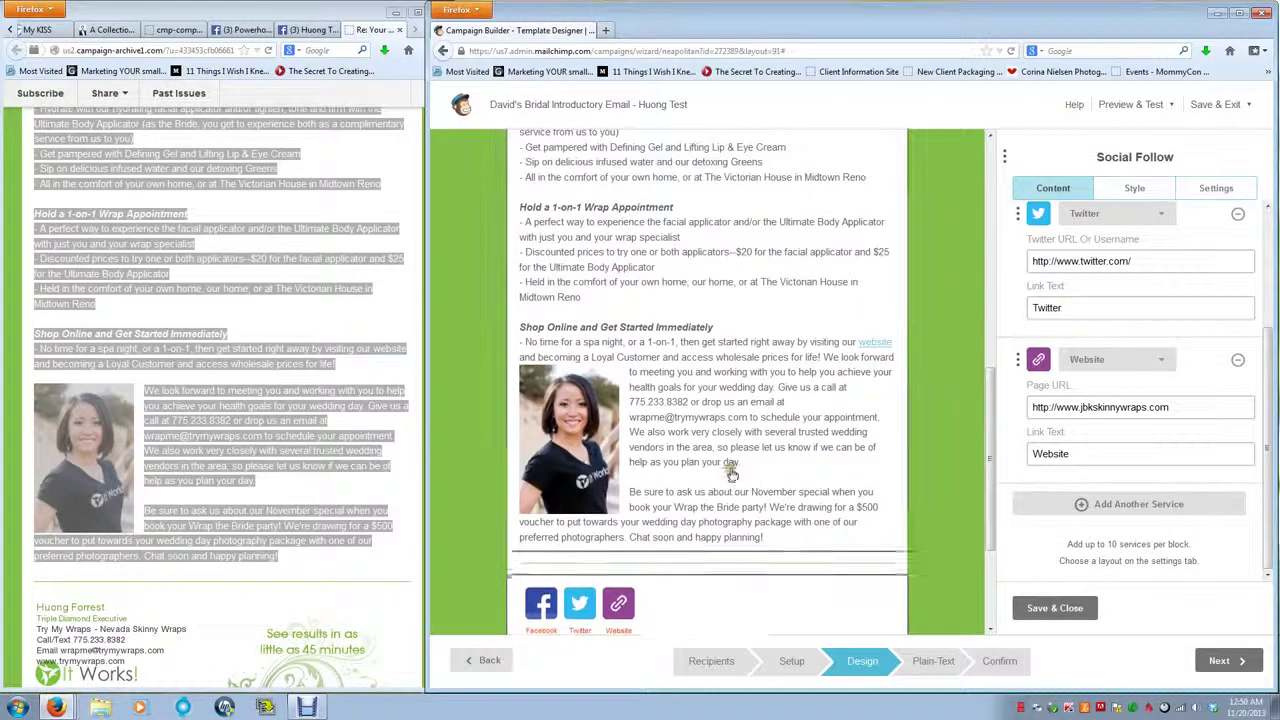
click(1212, 191)
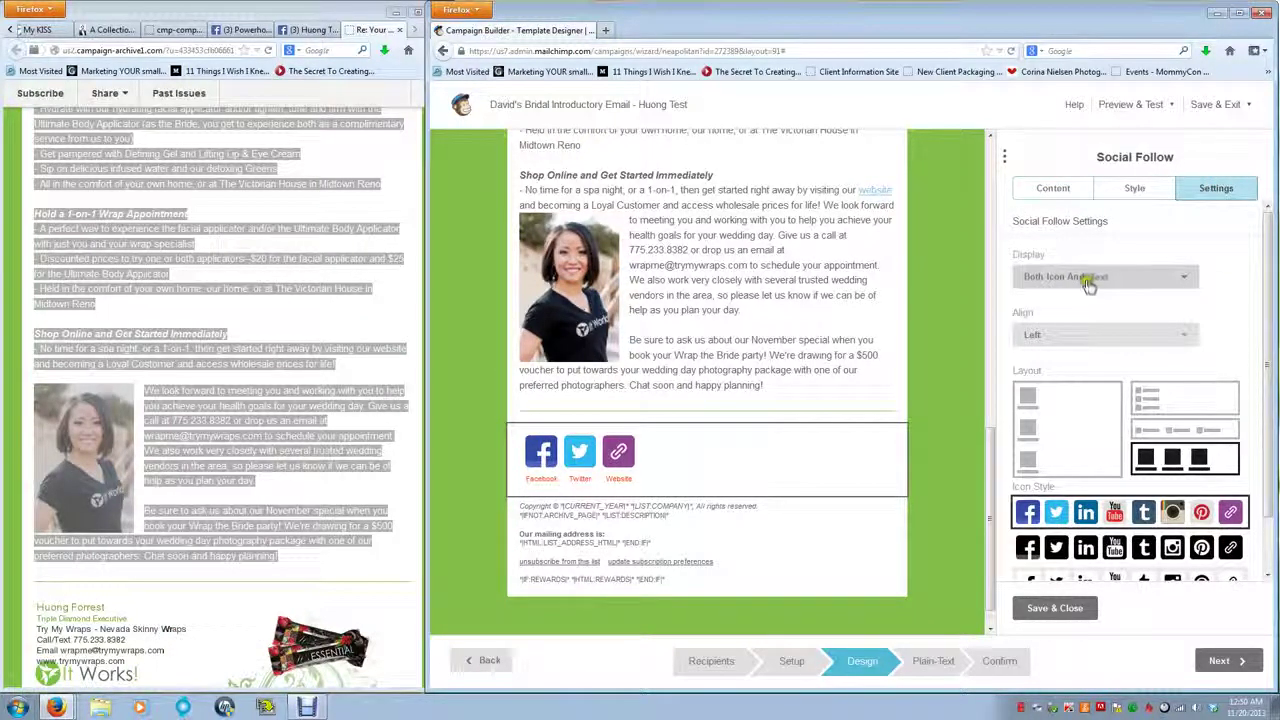
scroll(1105, 290, down, 1)
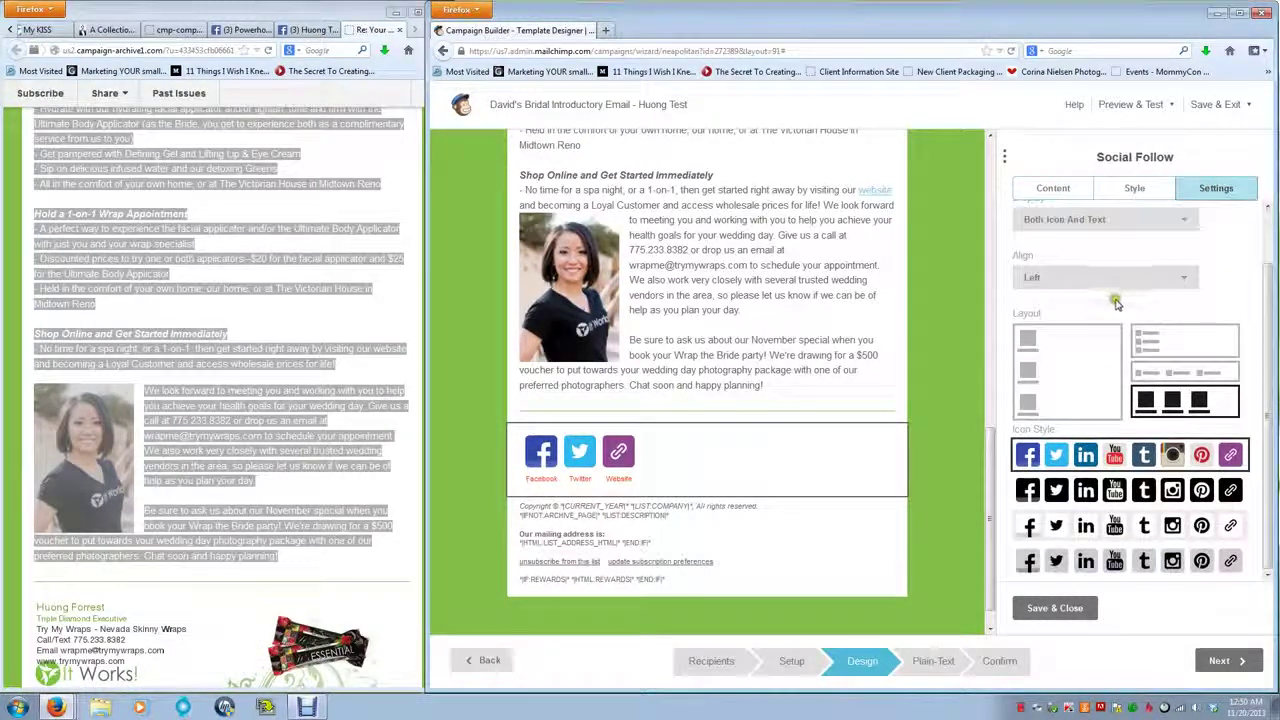
click(282, 330)
scroll(290, 328, down, 4)
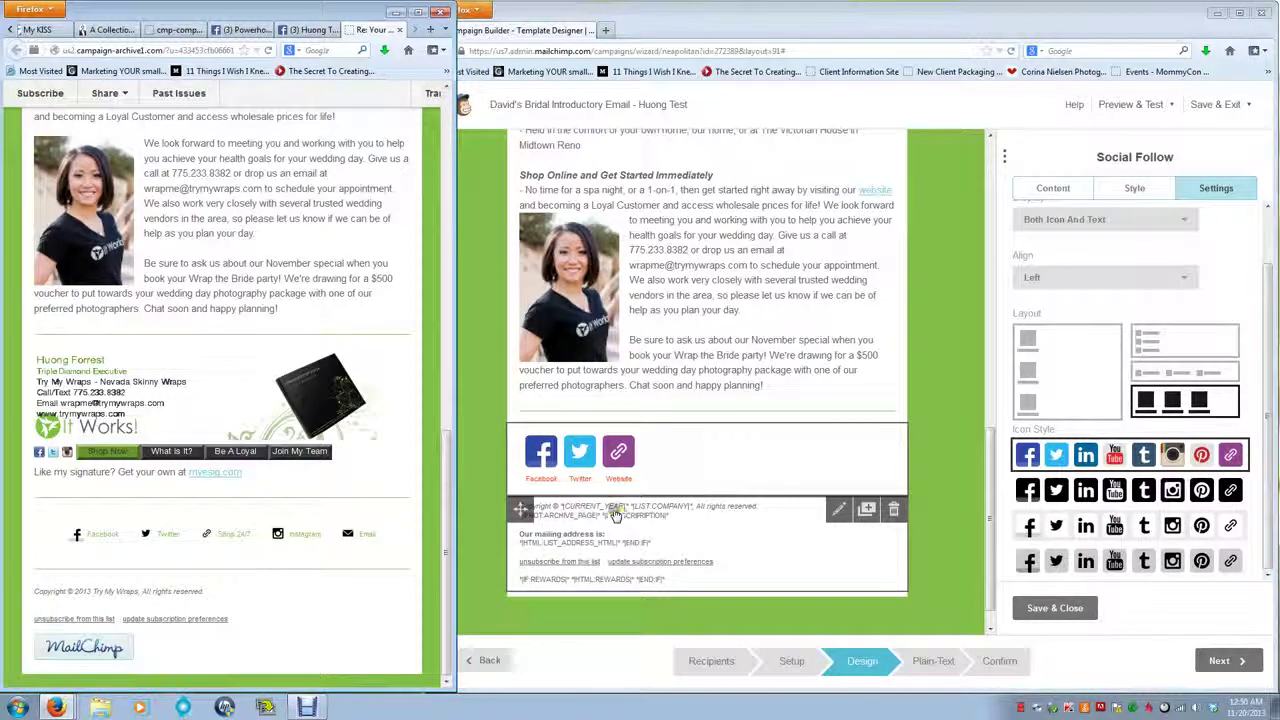
click(686, 472)
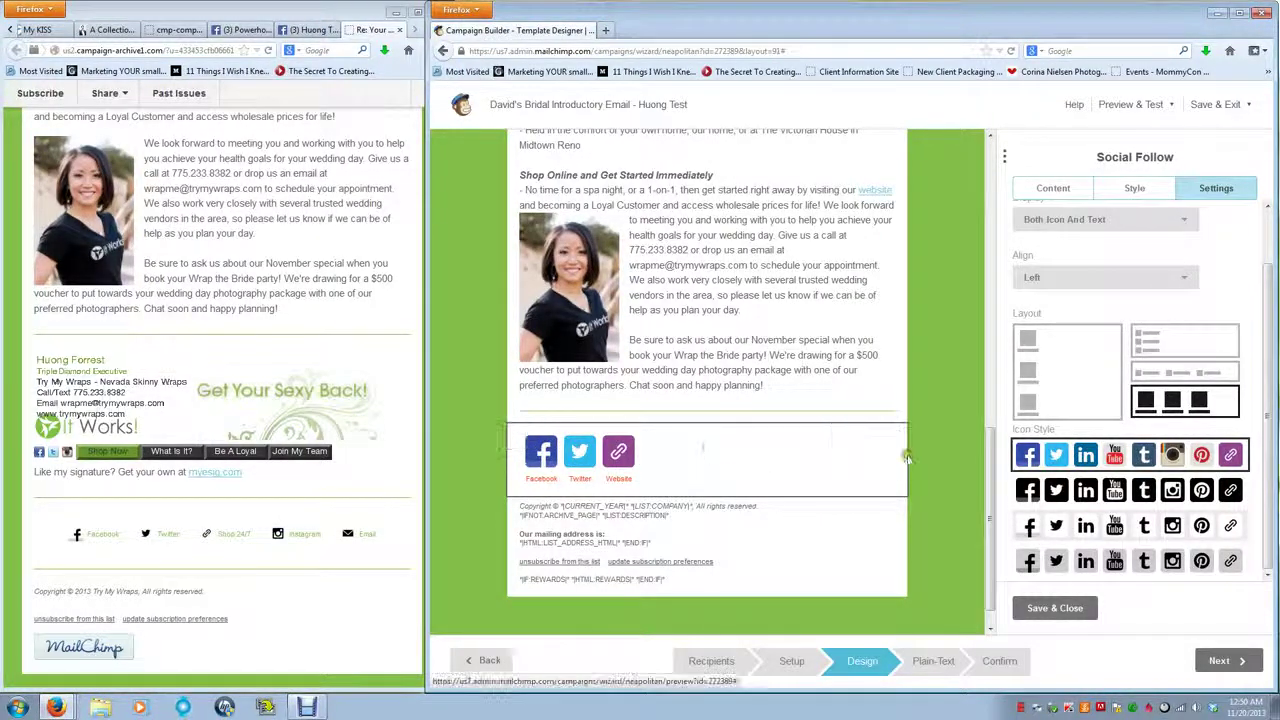
Step: Set the Social Follow block's alignment to Center, keeping Both Icon And Text as the display option
click(1128, 217)
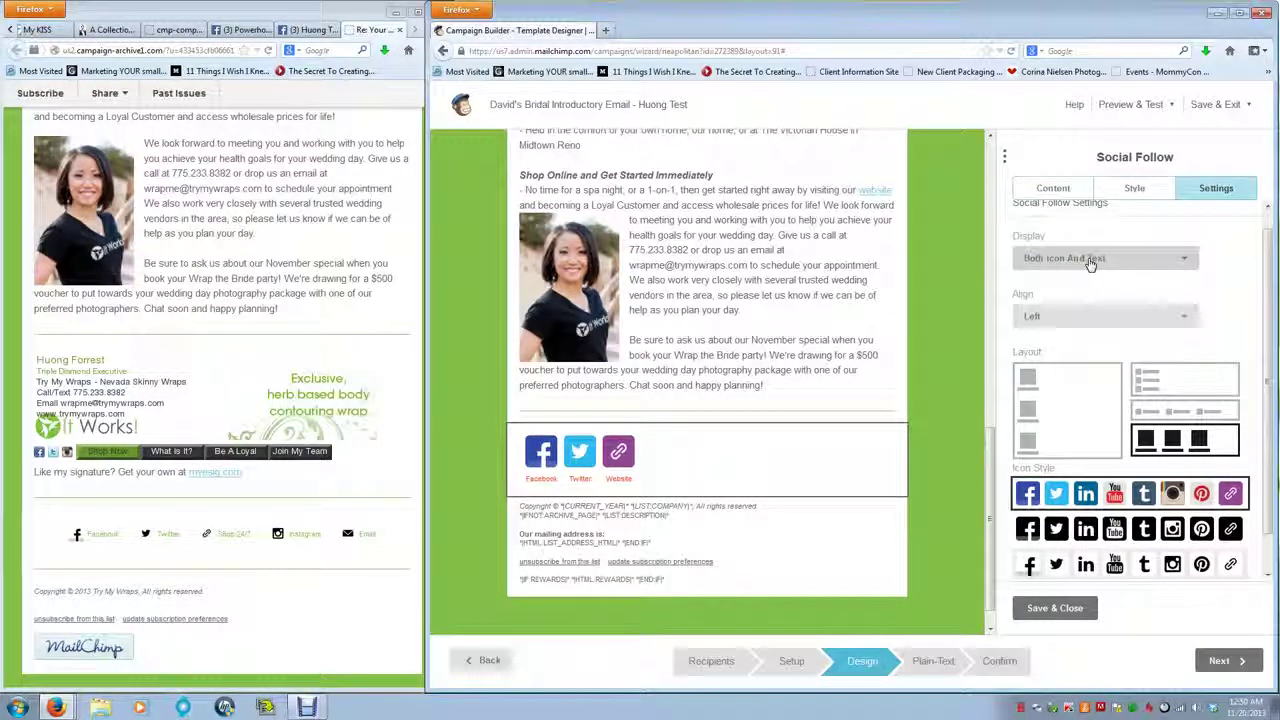
click(1090, 262)
click(1091, 262)
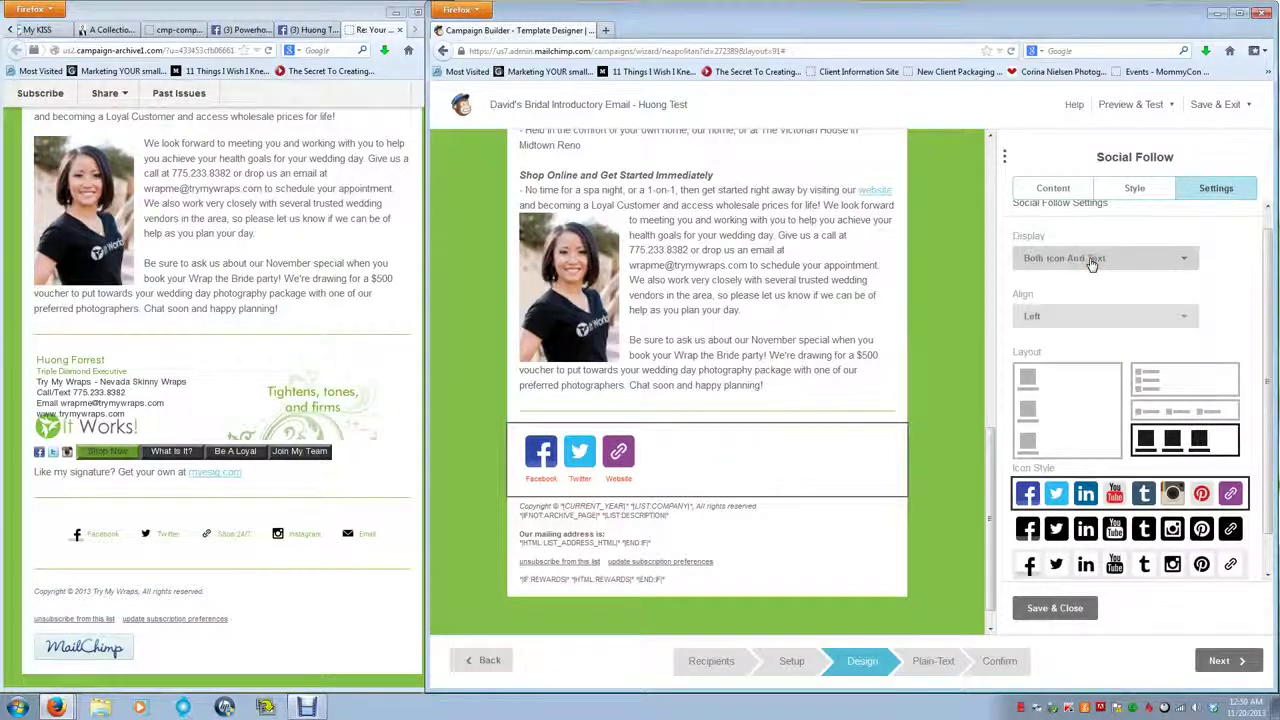
click(1091, 316)
click(1077, 374)
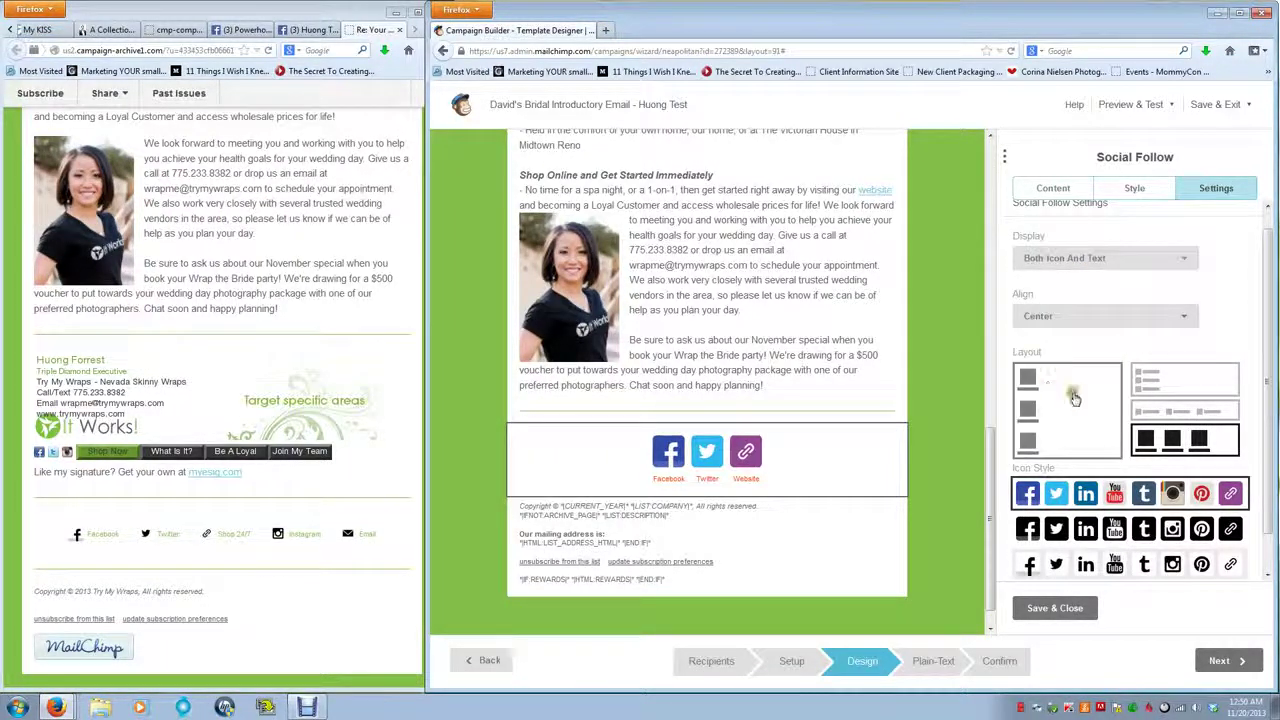
Step: Give the Social Follow block the horizontal layout with text beside each icon, and the black icon style without a background
click(1165, 412)
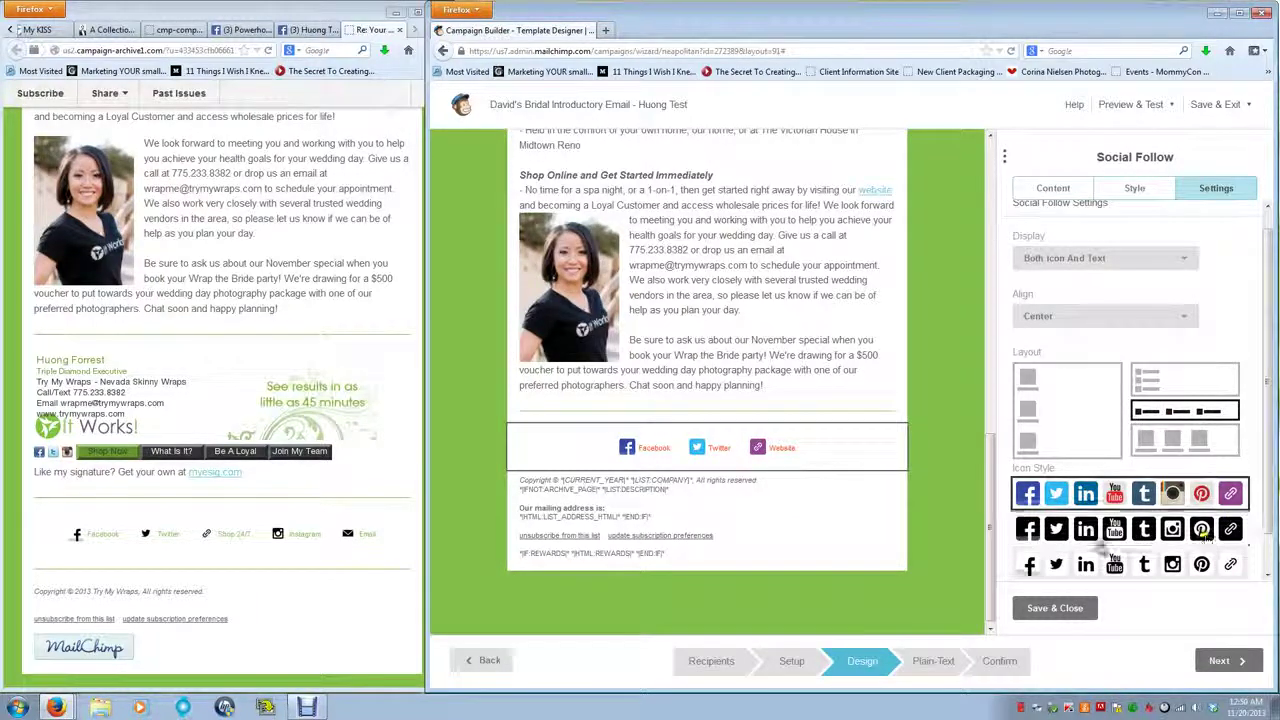
scroll(1090, 530, down, 1)
click(1064, 535)
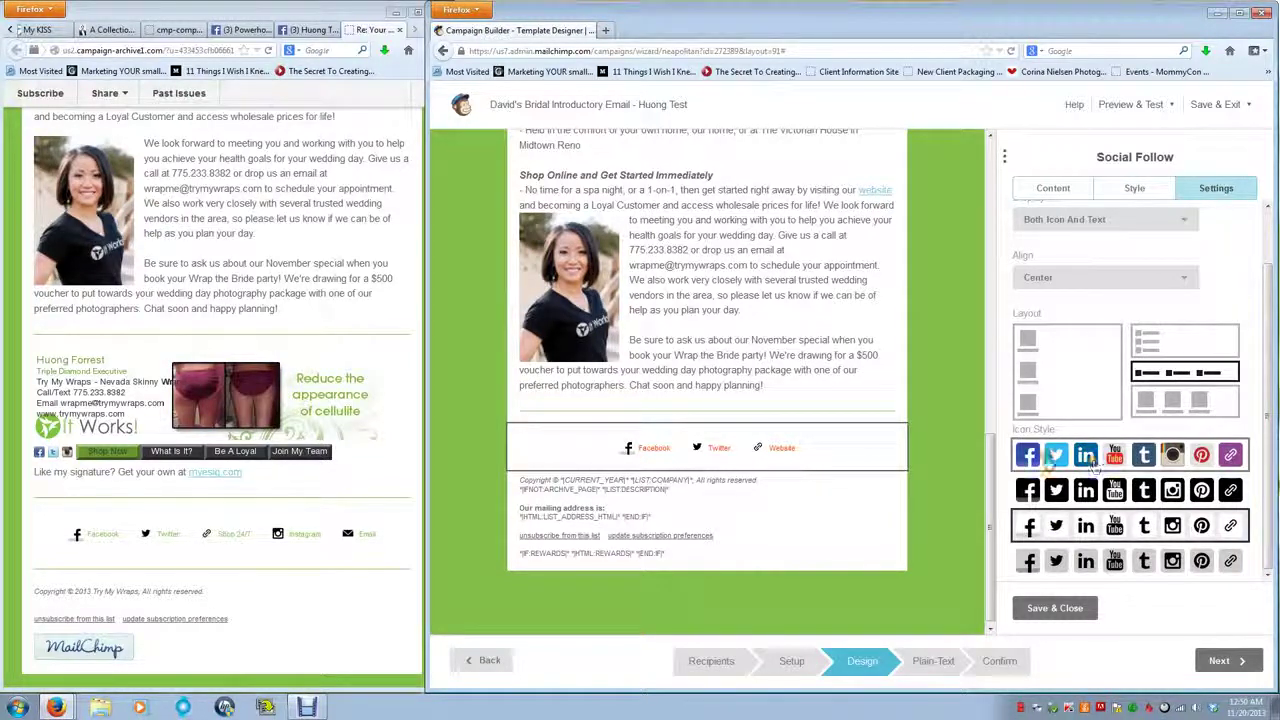
Step: Set the Social Follow block's text color to #82bf48, the body background color found in the original email's source code
click(1140, 193)
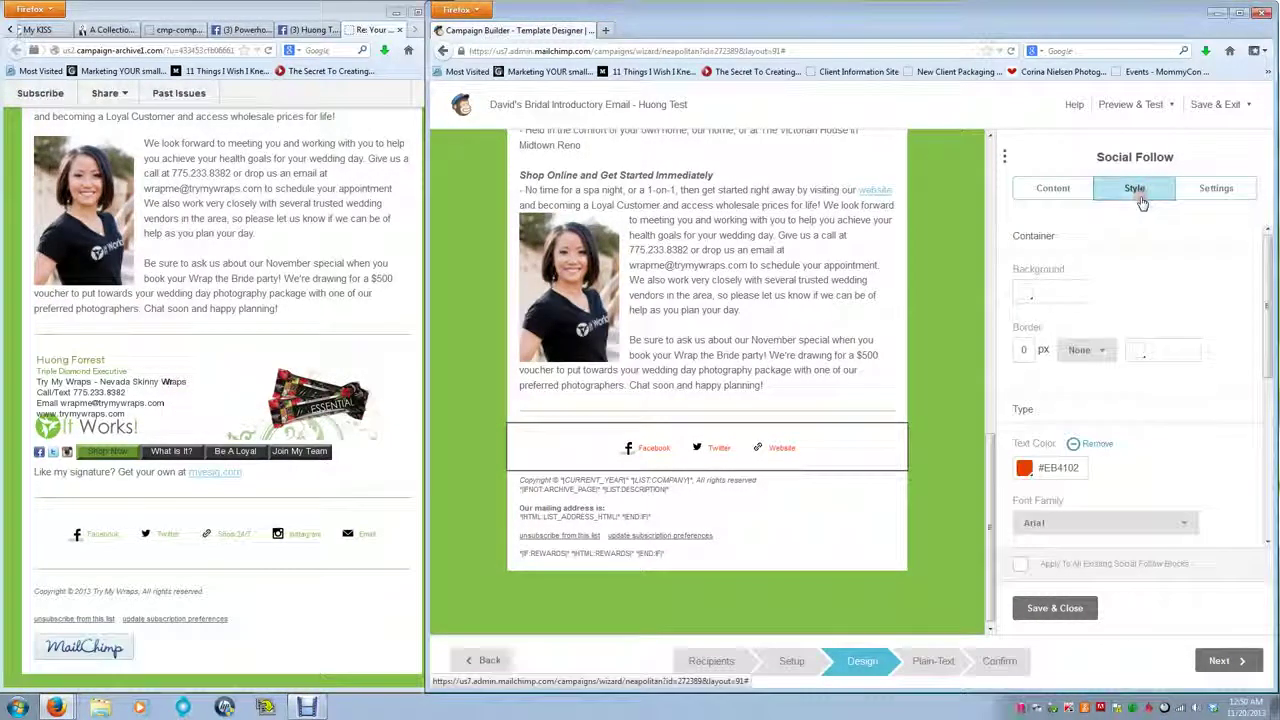
click(1077, 469)
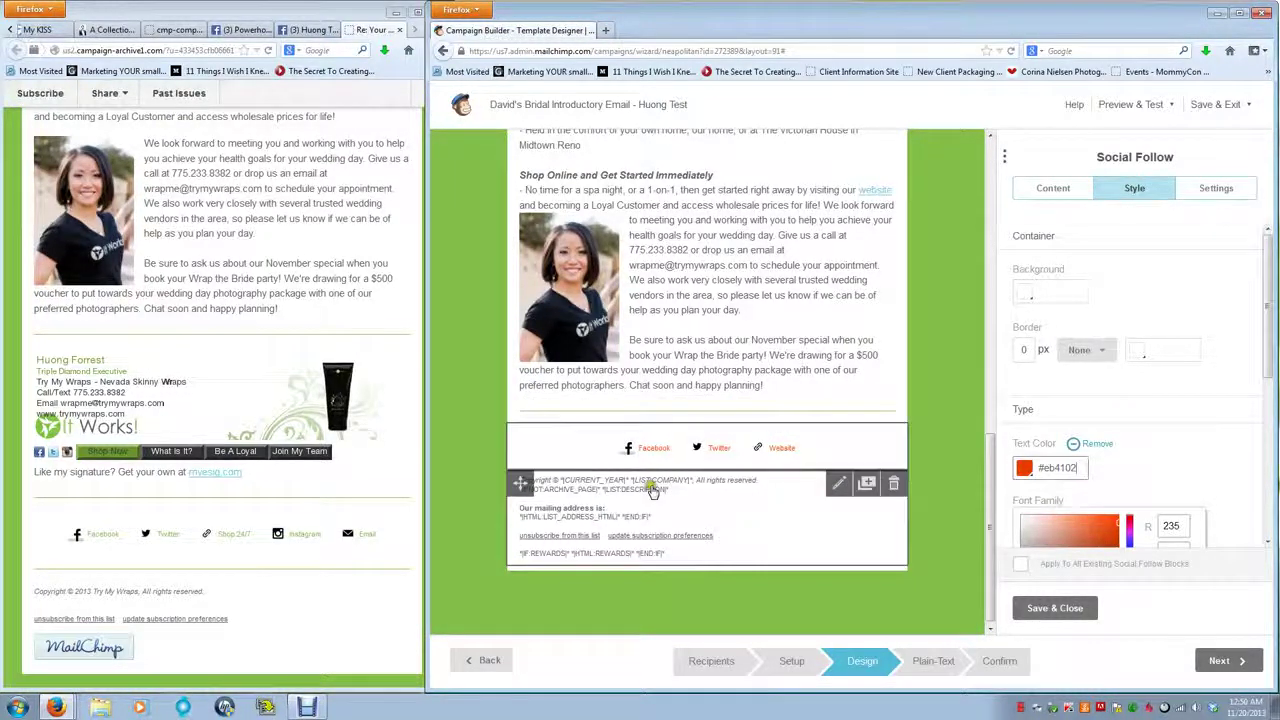
click(48, 714)
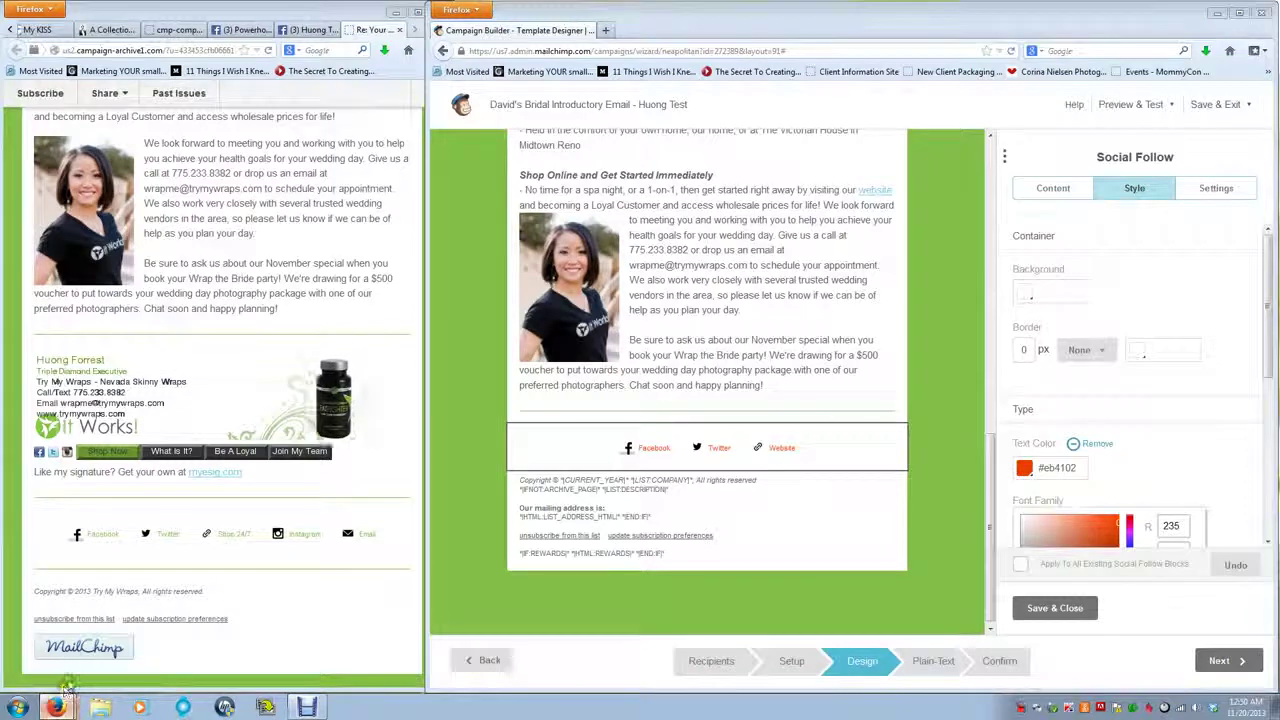
click(68, 680)
key(alt+Tab)
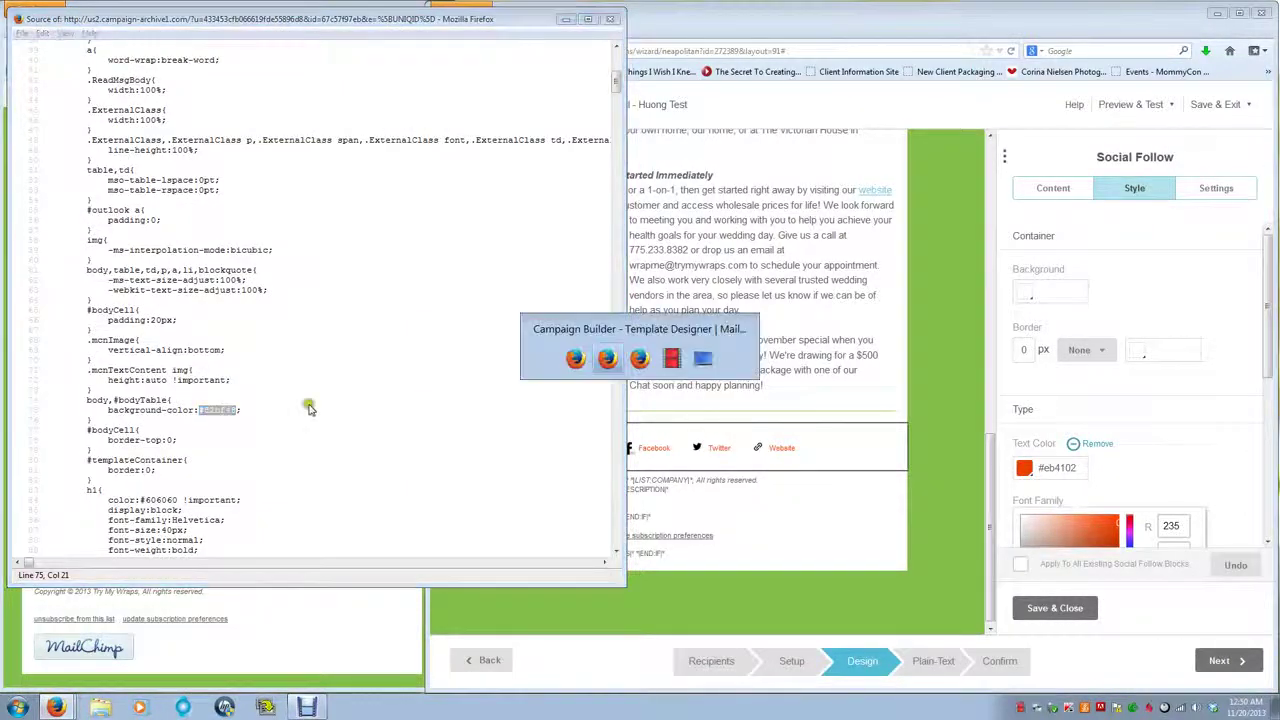
drag(1080, 469, 1006, 482)
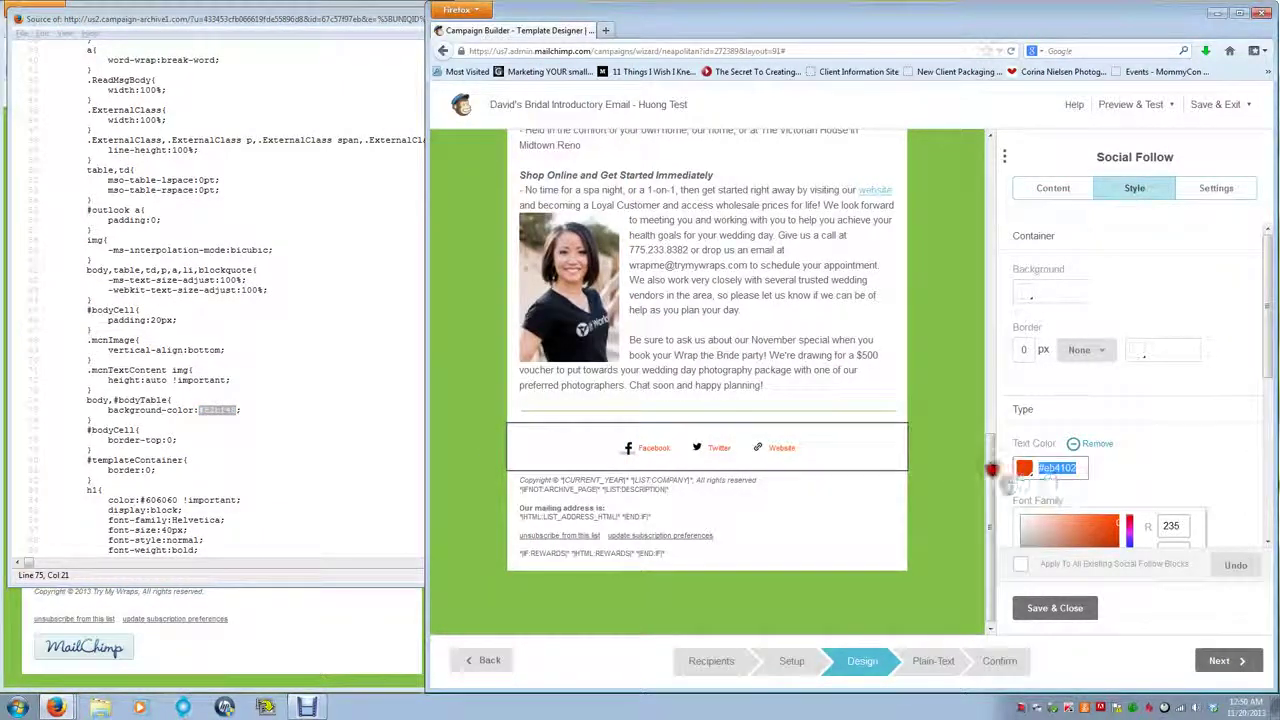
scroll(1224, 427, down, 3)
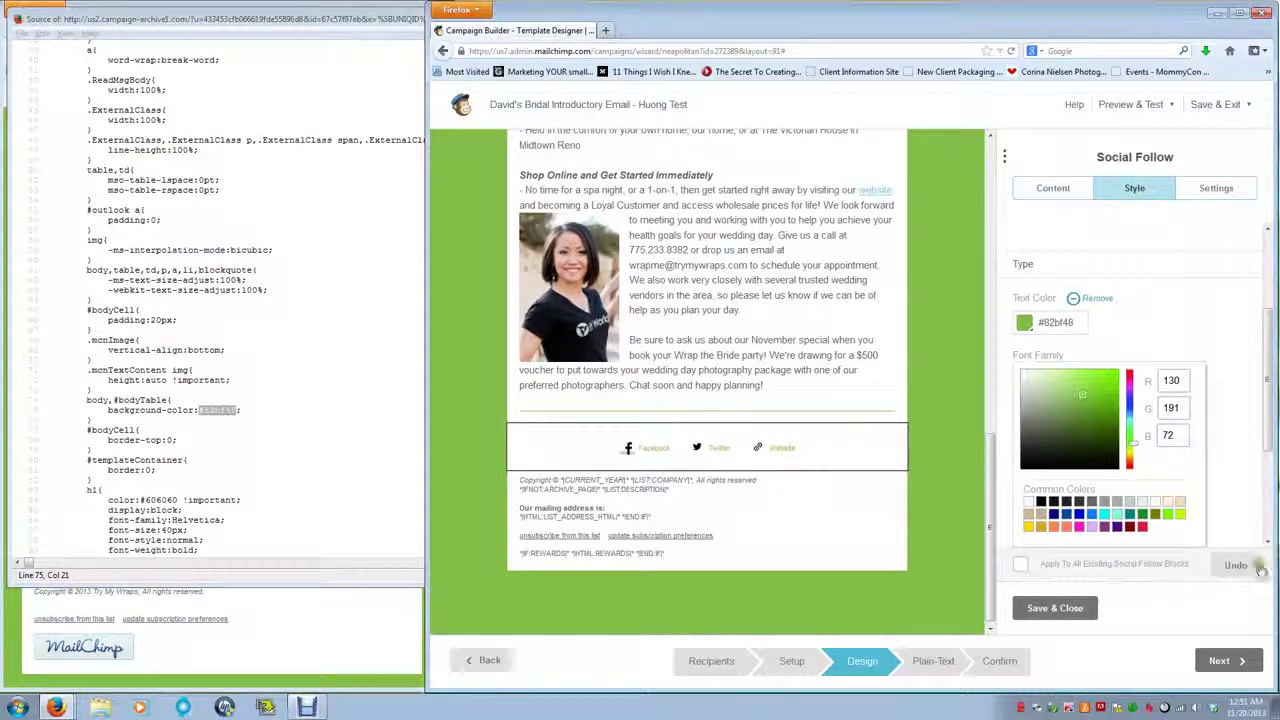
click(1173, 352)
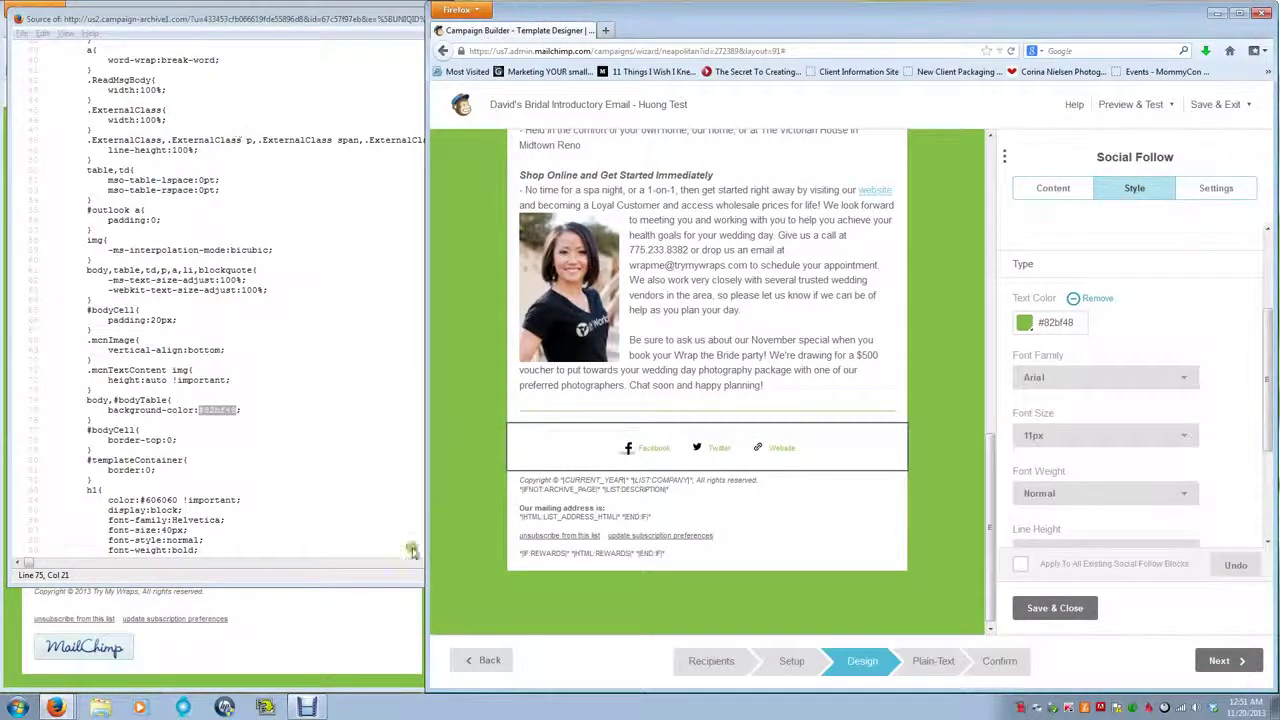
Step: Open the Social Follow block's content and examine the available services for the first link, keeping Facebook selected
click(383, 626)
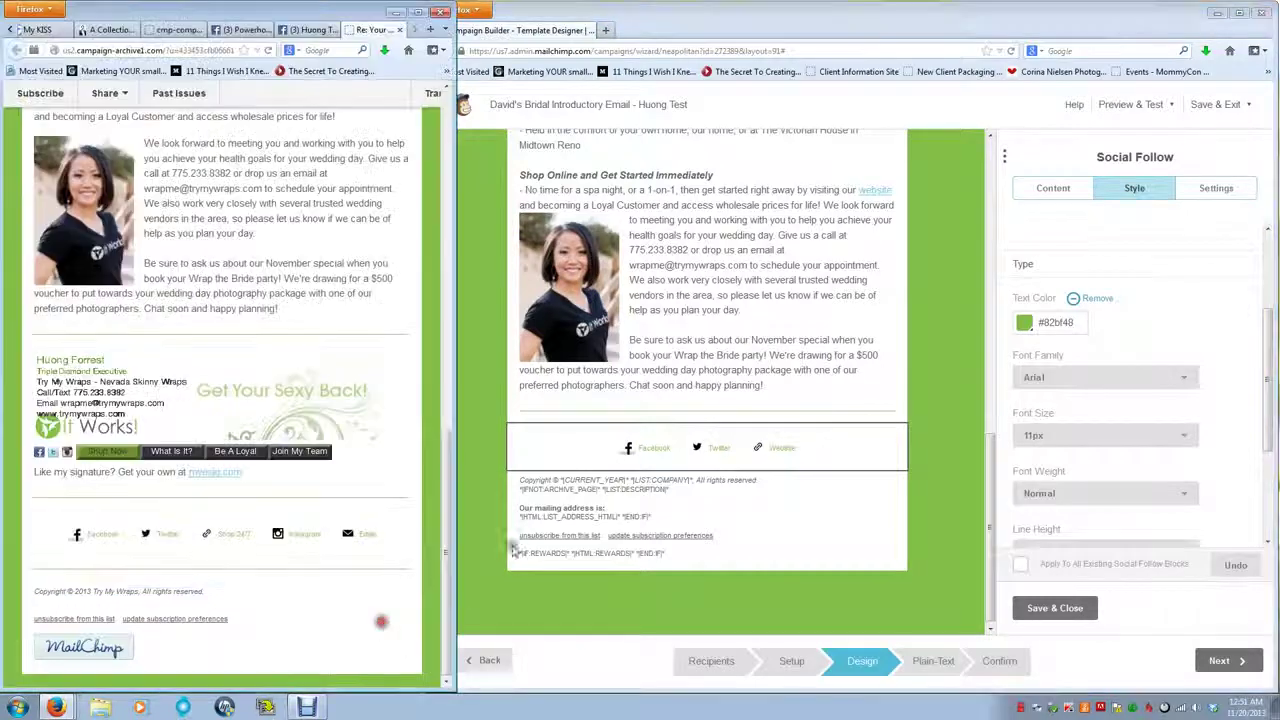
click(1052, 190)
scroll(1140, 300, up, 5)
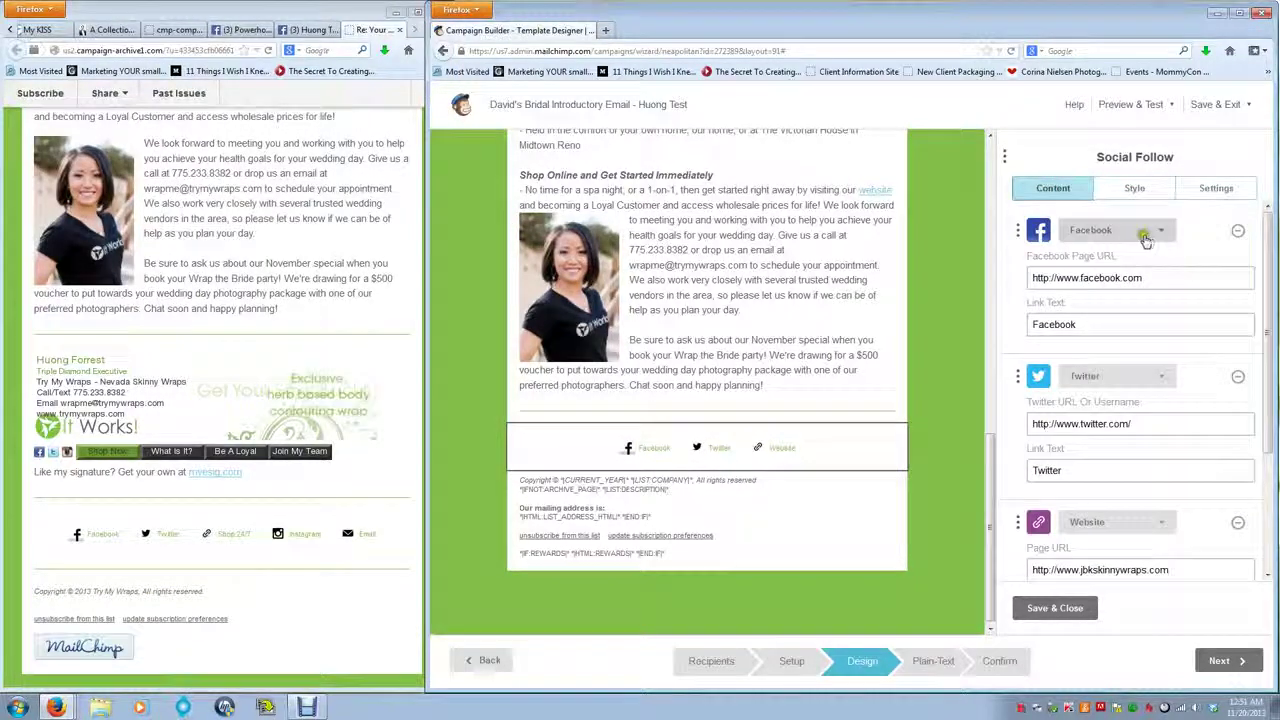
click(1145, 237)
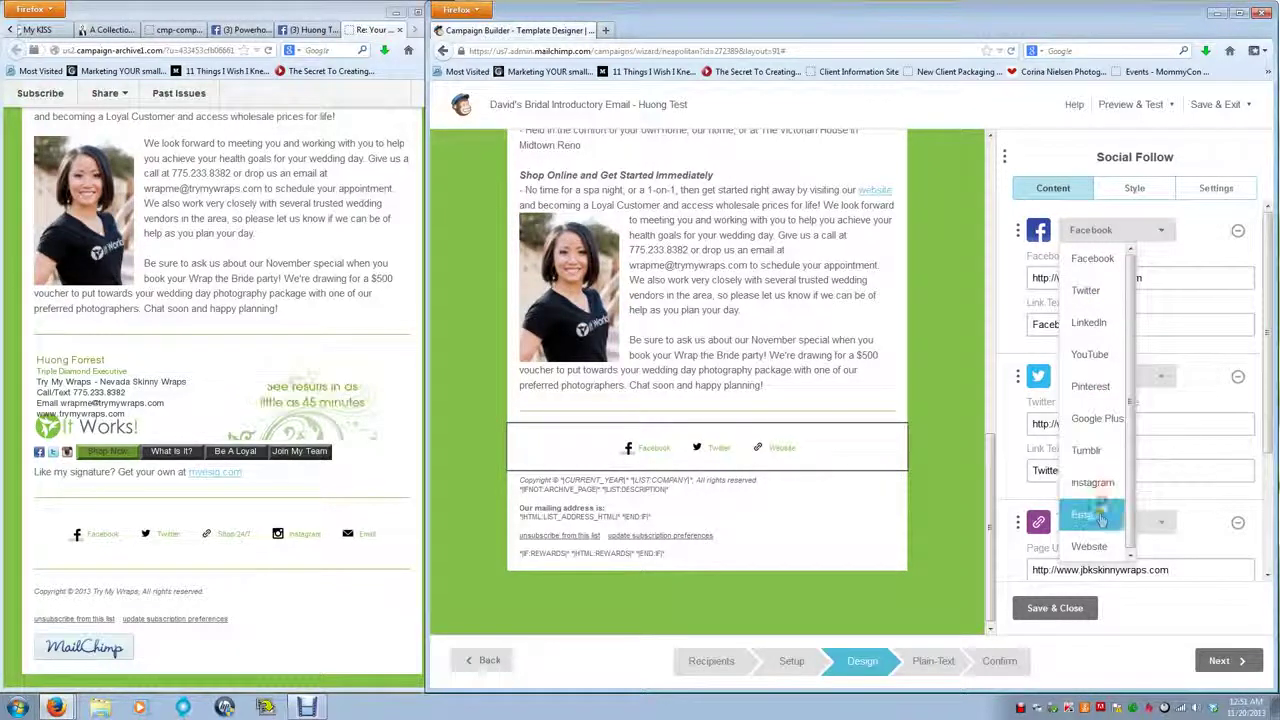
scroll(1098, 540, down, 1)
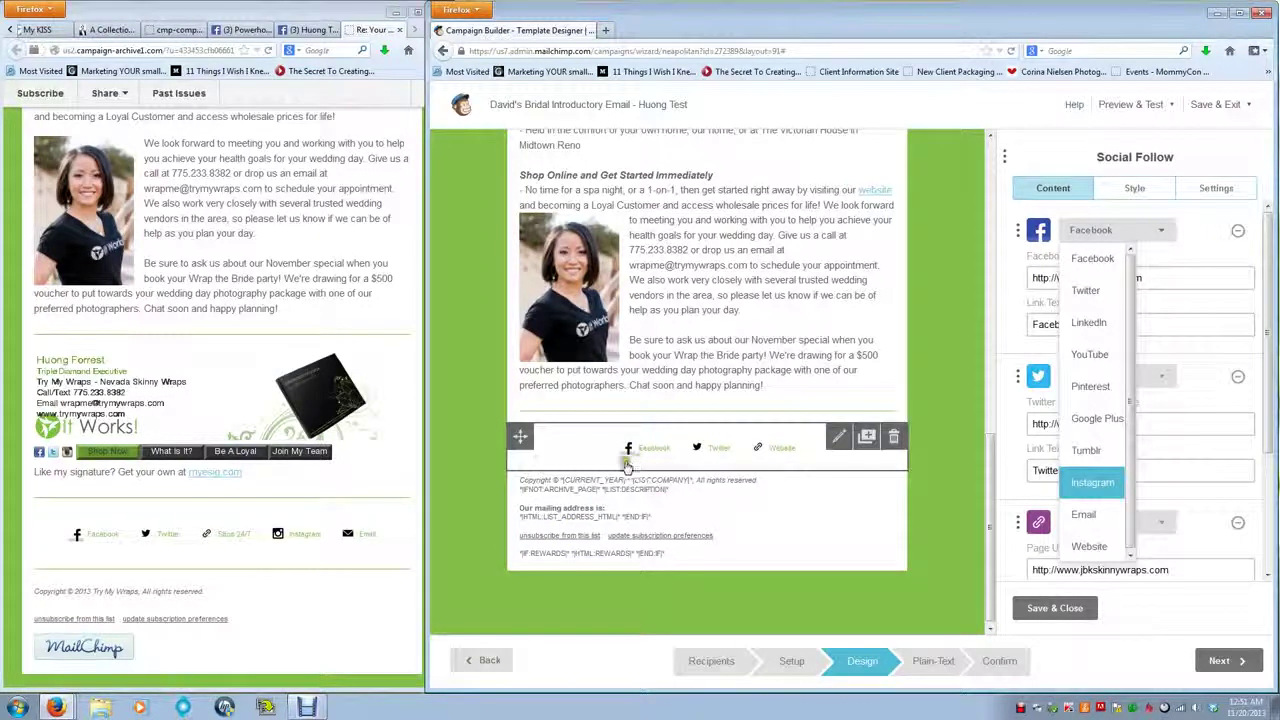
click(1133, 296)
click(1092, 258)
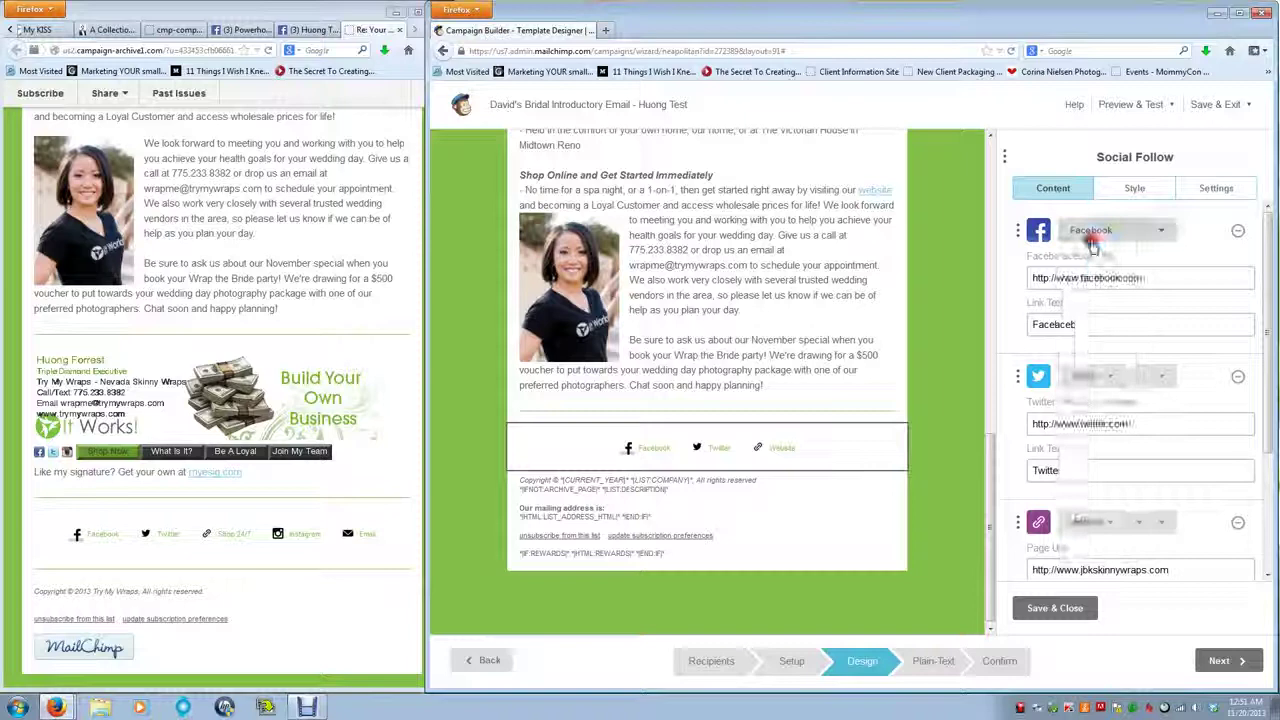
click(1164, 278)
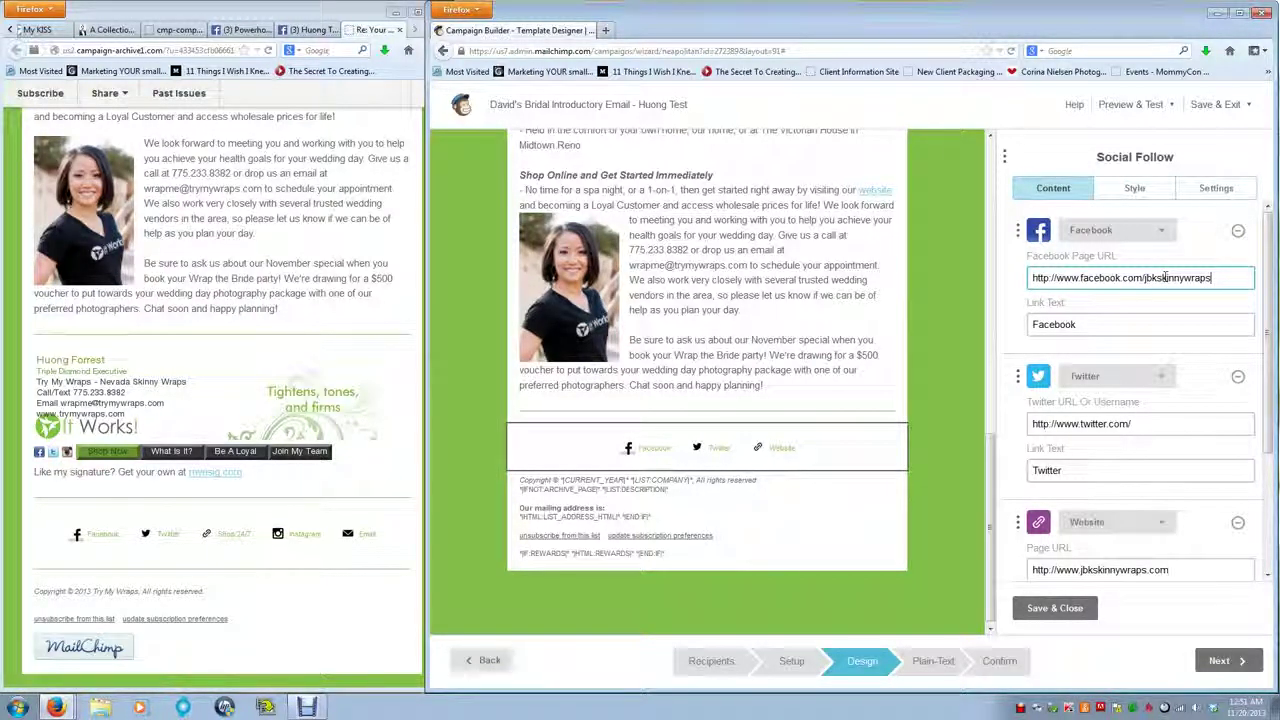
key(BackSpace)
key(BackSpace)
key(BackSpace)
key(BackSpace)
key(BackSpace)
key(BackSpace)
key(BackSpace)
key(BackSpace)
key(BackSpace)
key(BackSpace)
key(BackSpace)
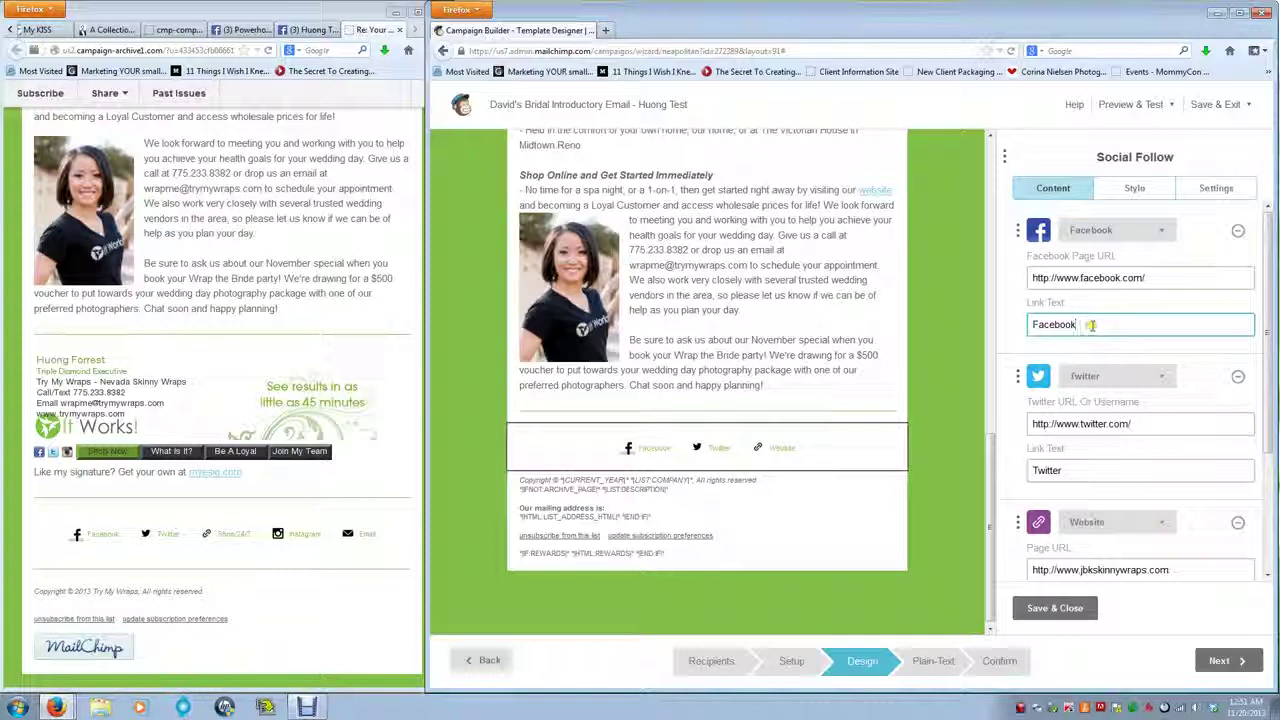
Step: Check the link text and URL fields of the Facebook, Twitter and Website services, and save and close the Social Follow block
drag(1090, 325, 975, 322)
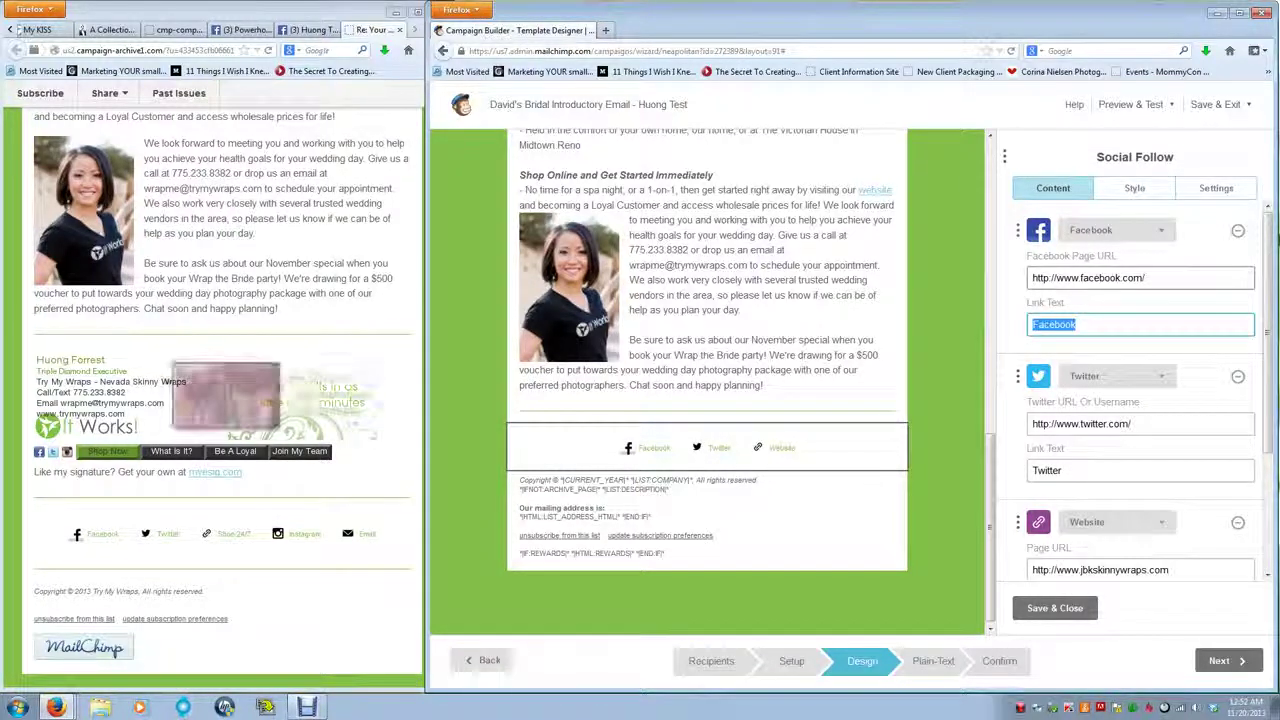
scroll(1218, 427, down, 1)
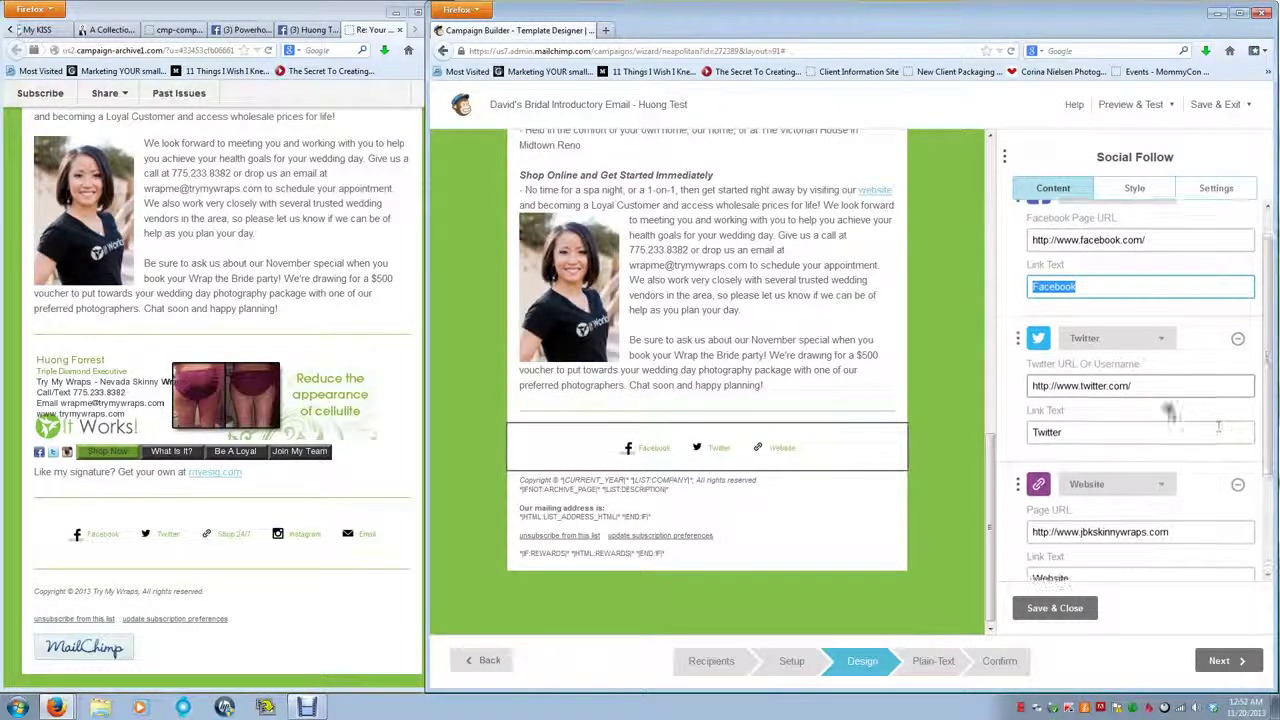
click(1148, 387)
scroll(1150, 390, down, 3)
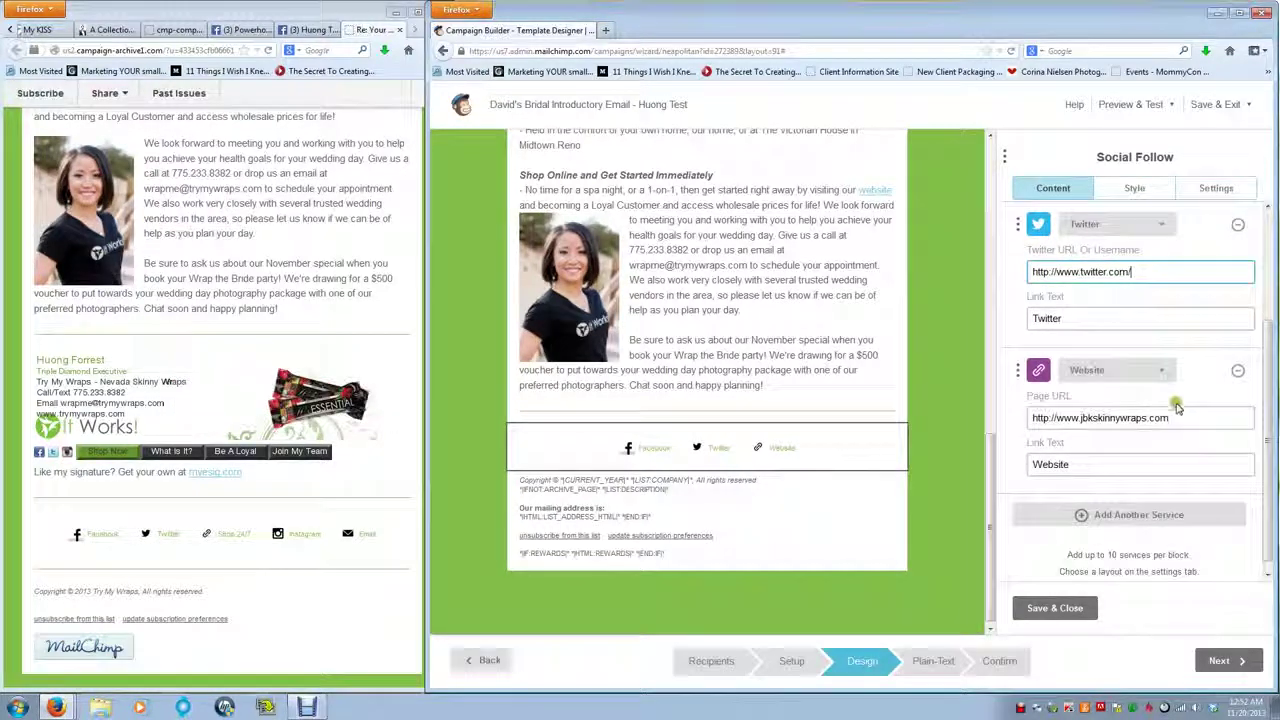
click(1194, 419)
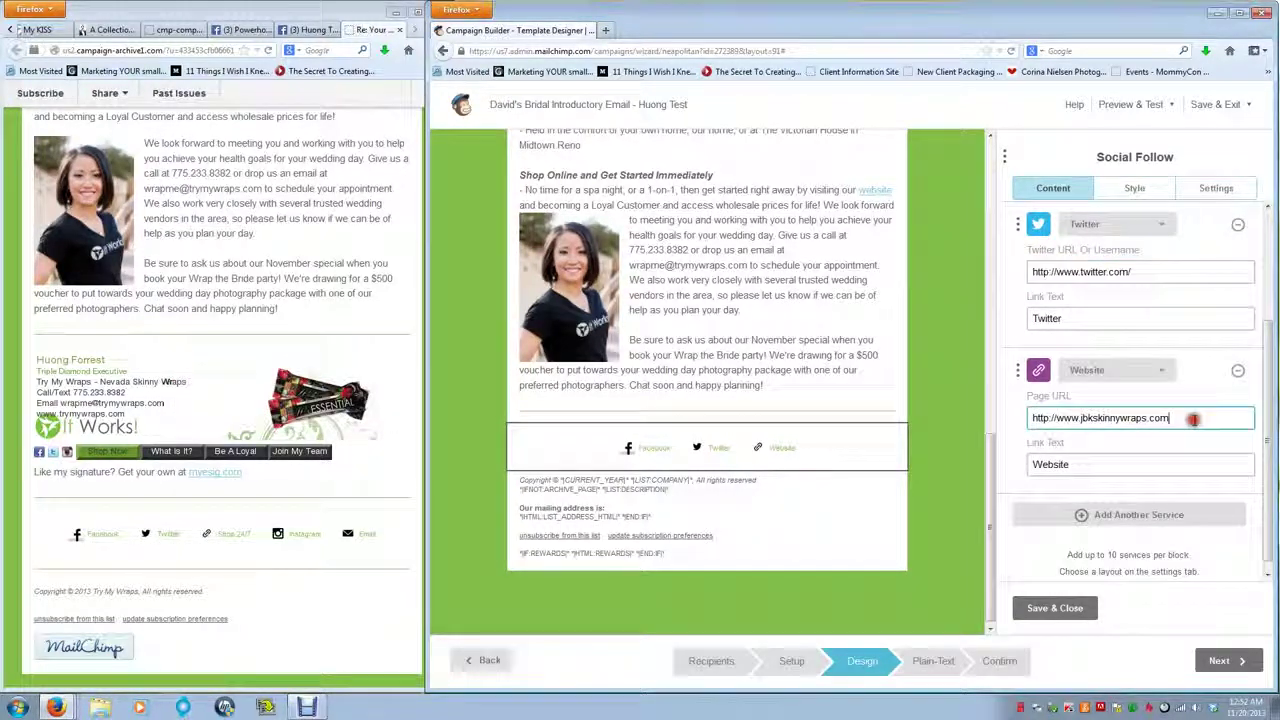
double_click(1080, 463)
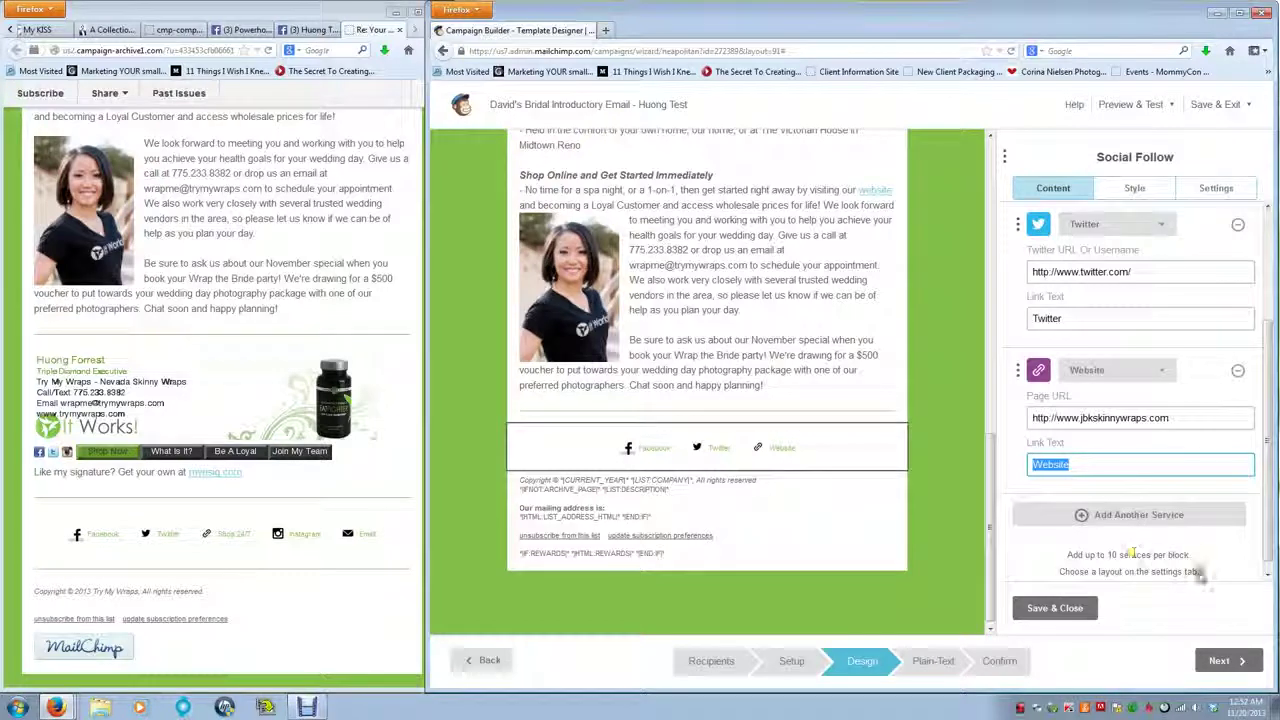
scroll(1095, 473, down, 1)
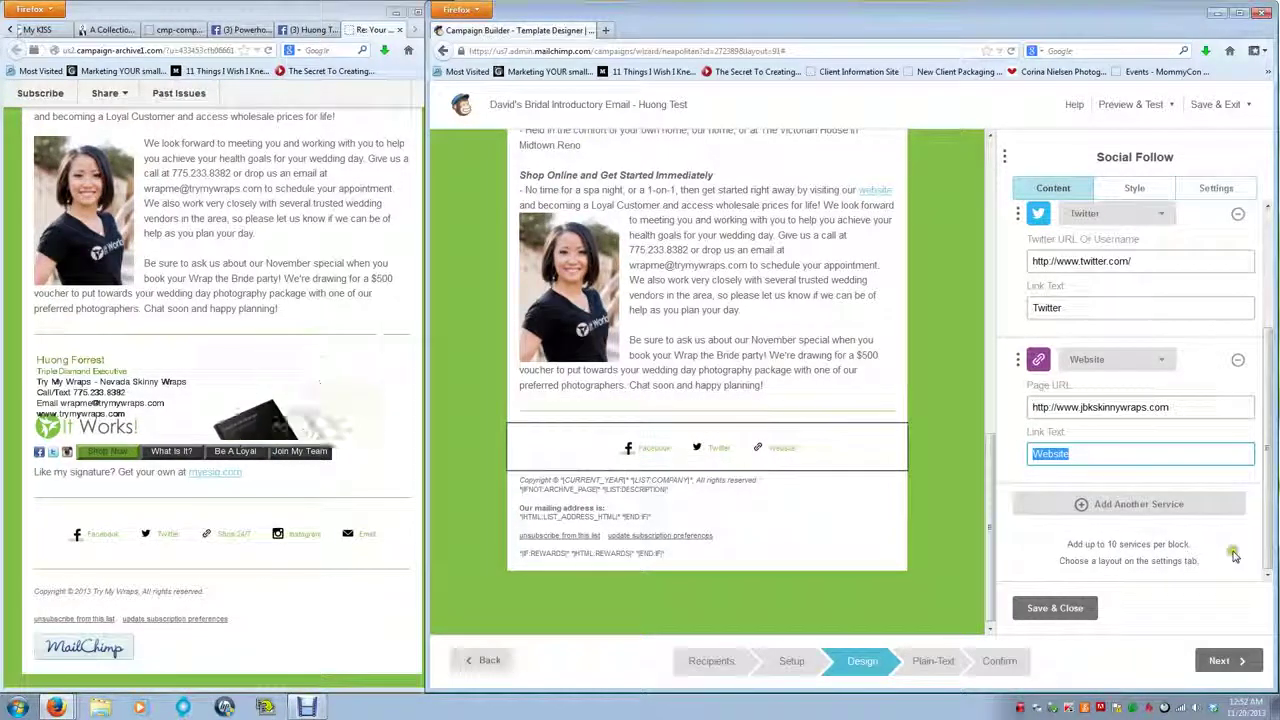
click(1078, 607)
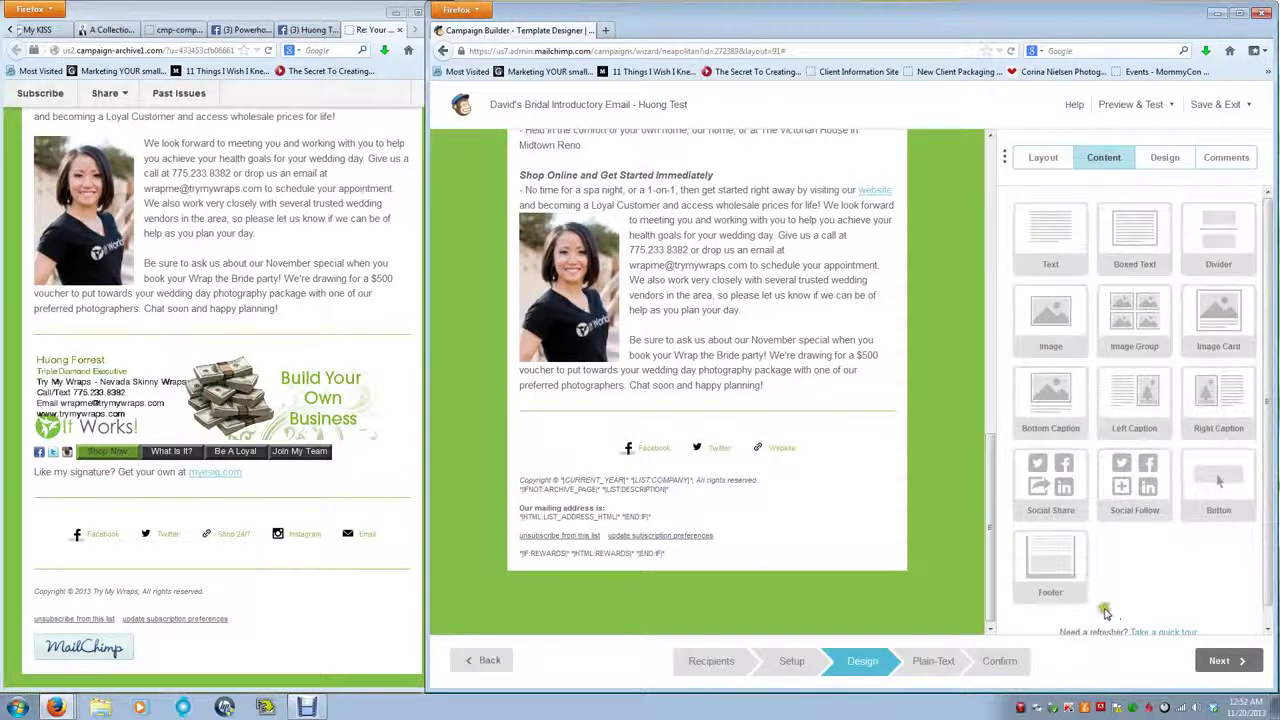
Step: Look over the whole email design, from the header logo to the social links and footer
scroll(961, 395, up, 2)
scroll(961, 400, up, 5)
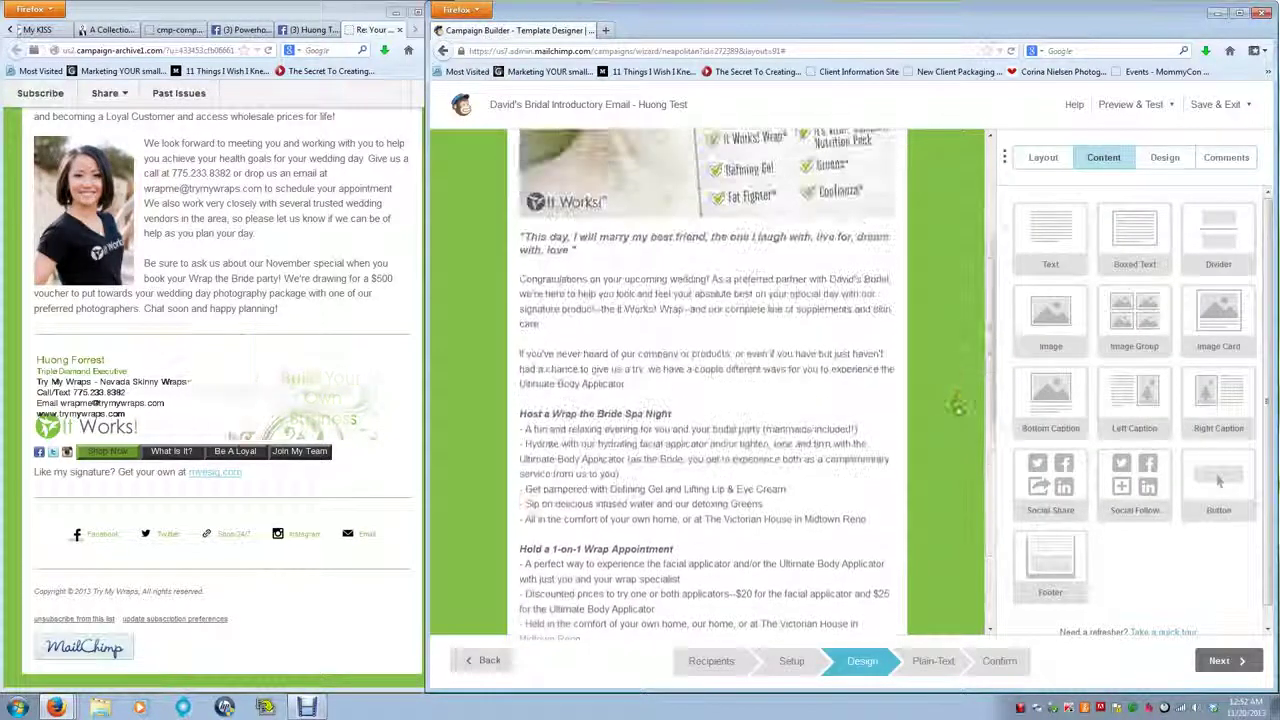
scroll(964, 408, down, 4)
scroll(965, 410, down, 3)
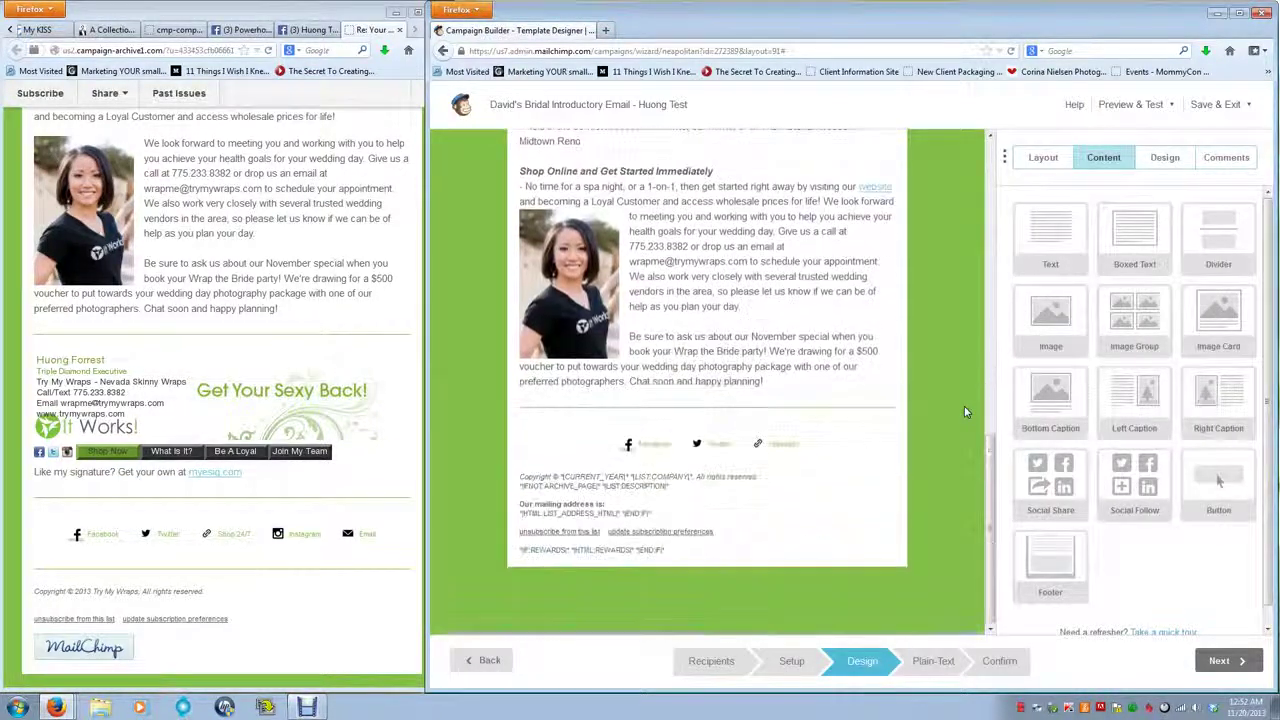
scroll(965, 410, up, 5)
scroll(965, 410, down, 4)
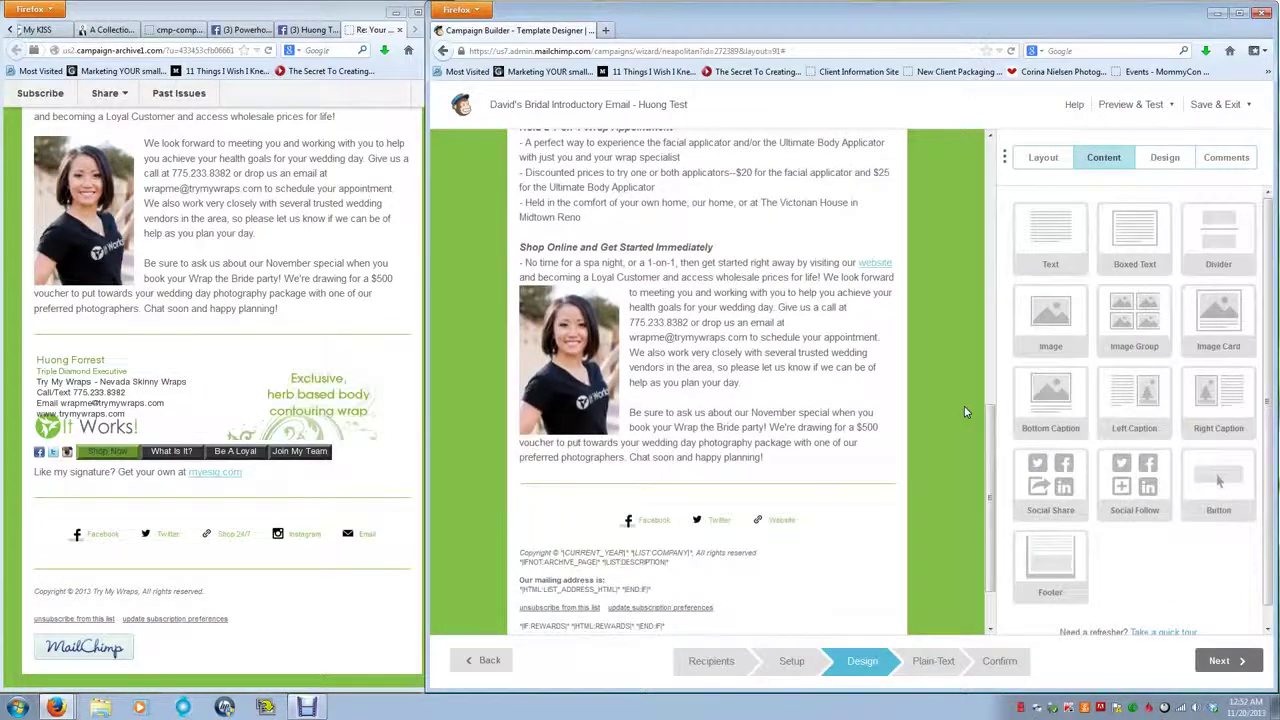
scroll(964, 406, up, 10)
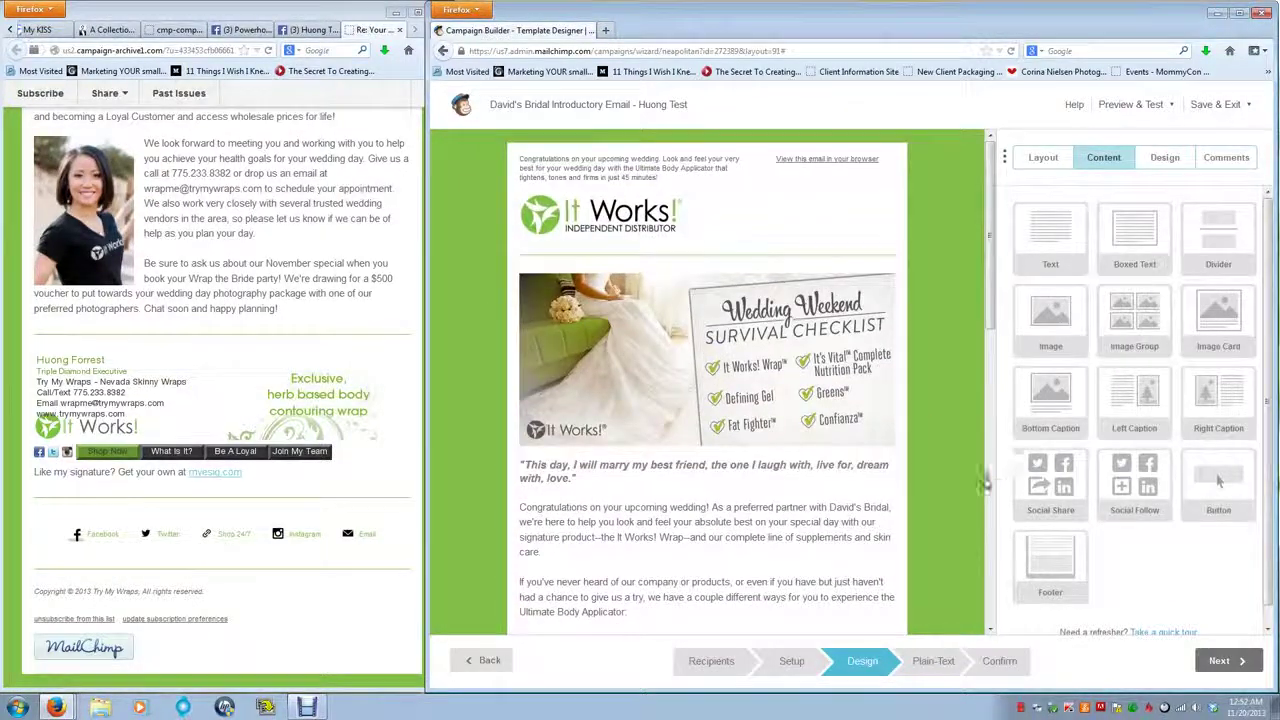
Step: Continue to the plain-text version and read through the automatically generated message
click(1230, 661)
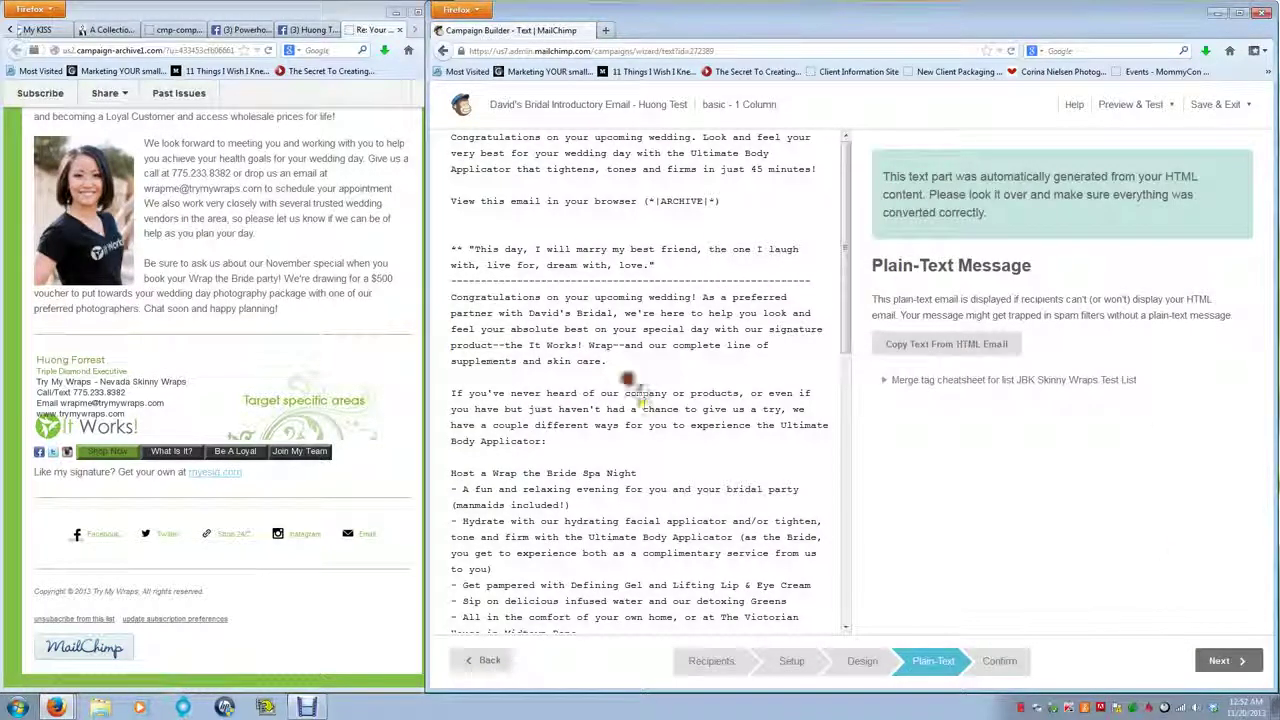
scroll(628, 378, down, 15)
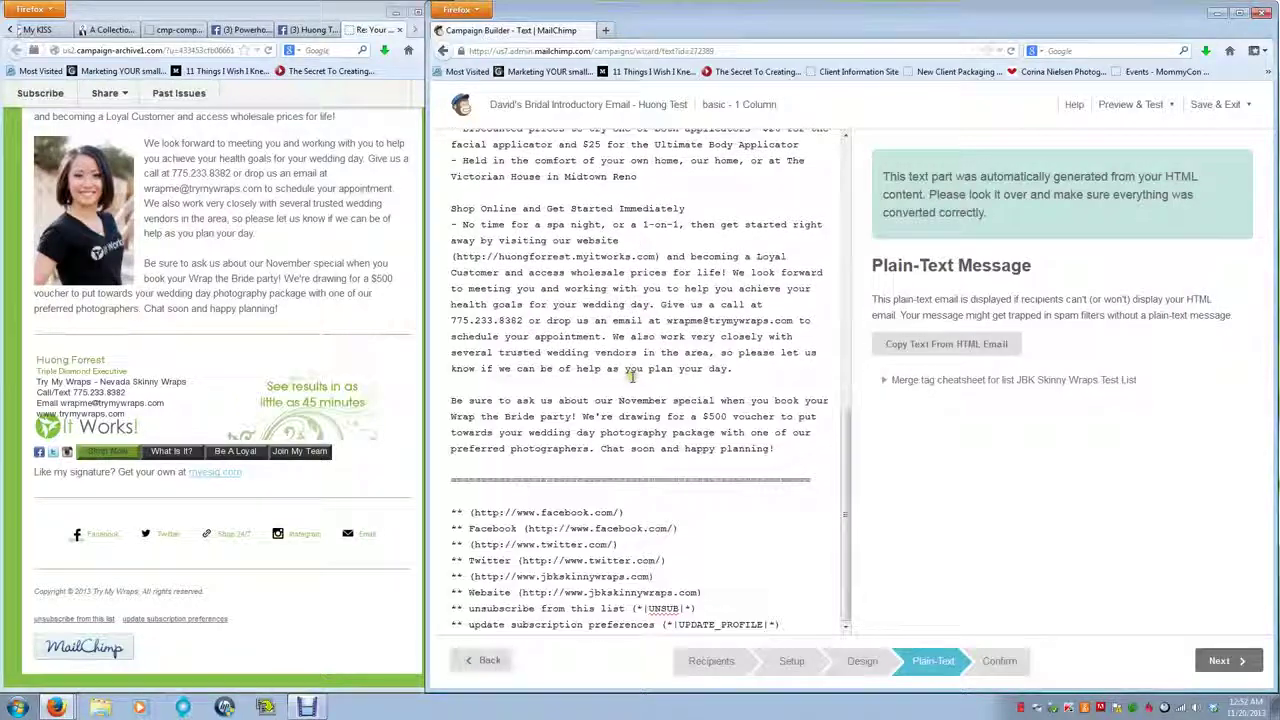
scroll(632, 376, up, 15)
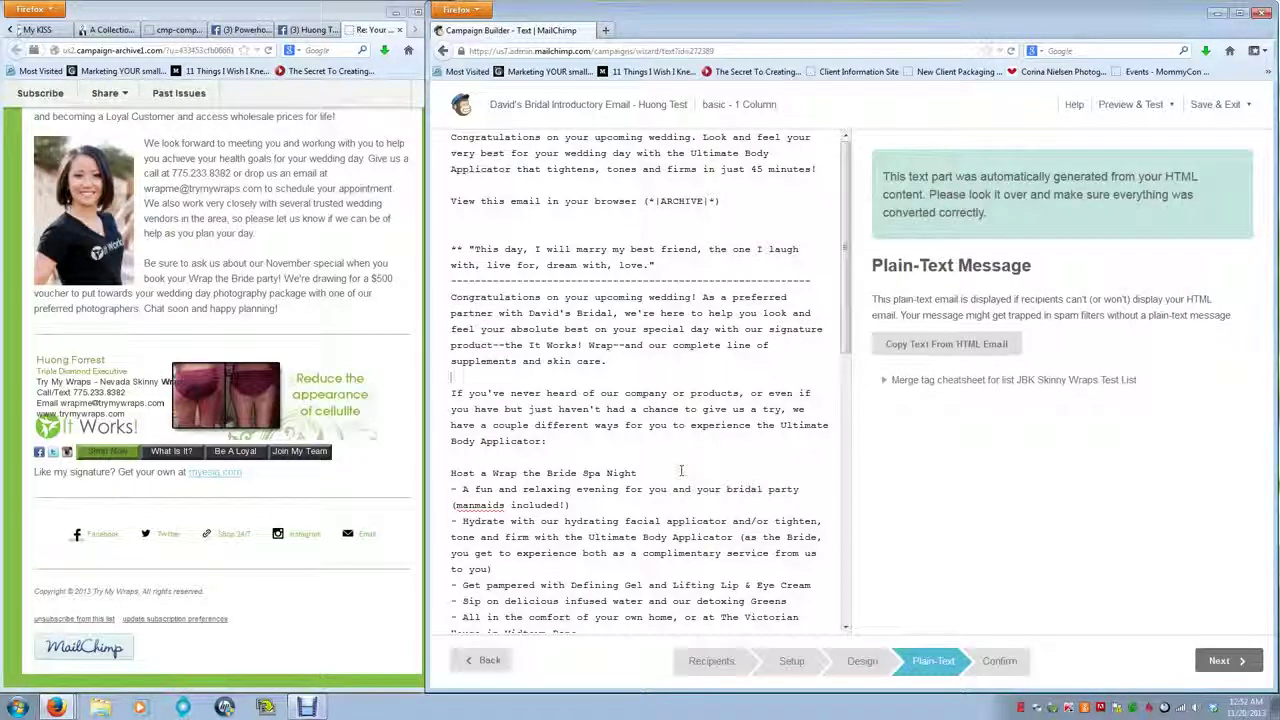
scroll(681, 470, down, 10)
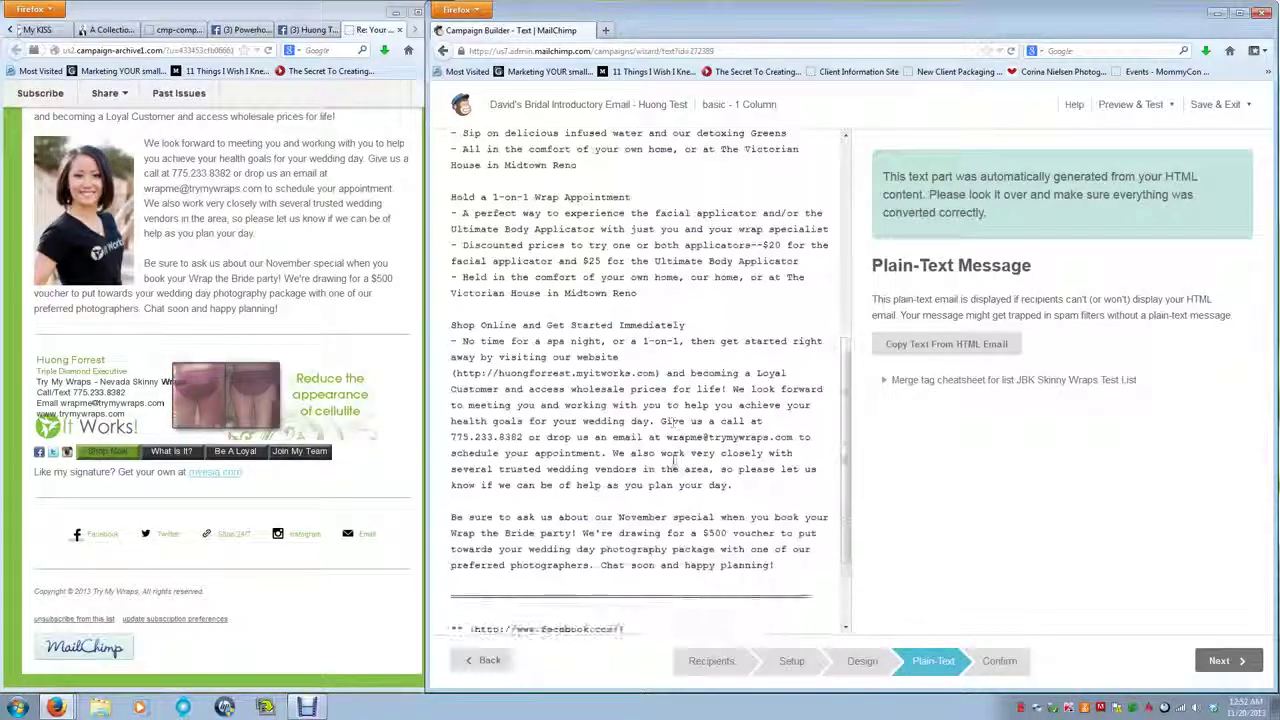
scroll(675, 462, up, 9)
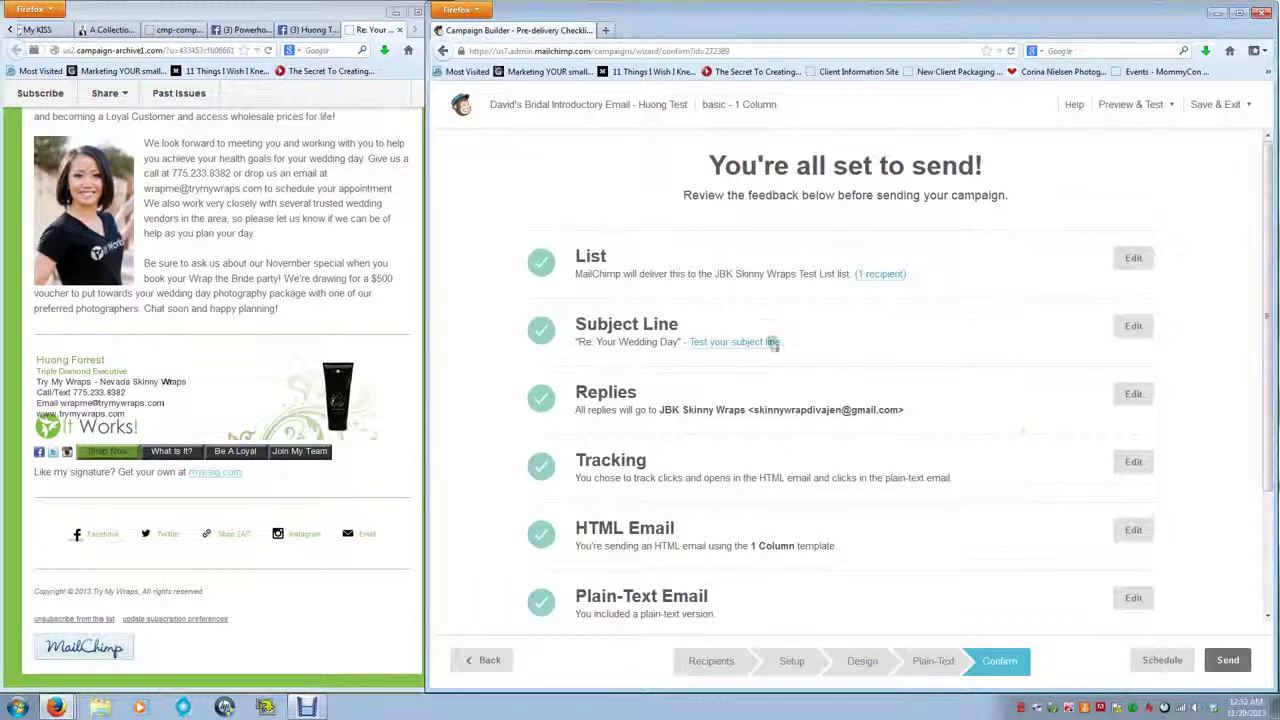
Step: Review the pre-delivery checklist on the confirmation page, from the list and subject line to MonkeyRewards
scroll(929, 360, down, 3)
scroll(903, 420, up, 3)
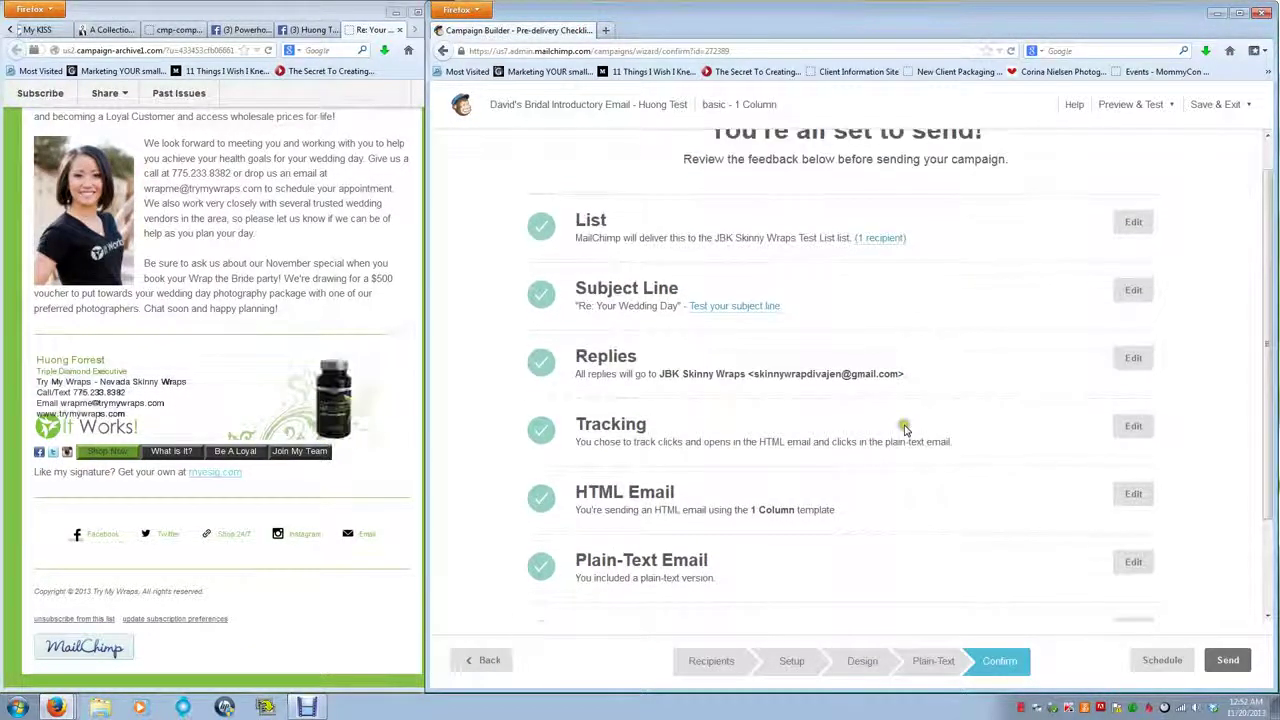
scroll(909, 434, up, 1)
scroll(910, 433, down, 3)
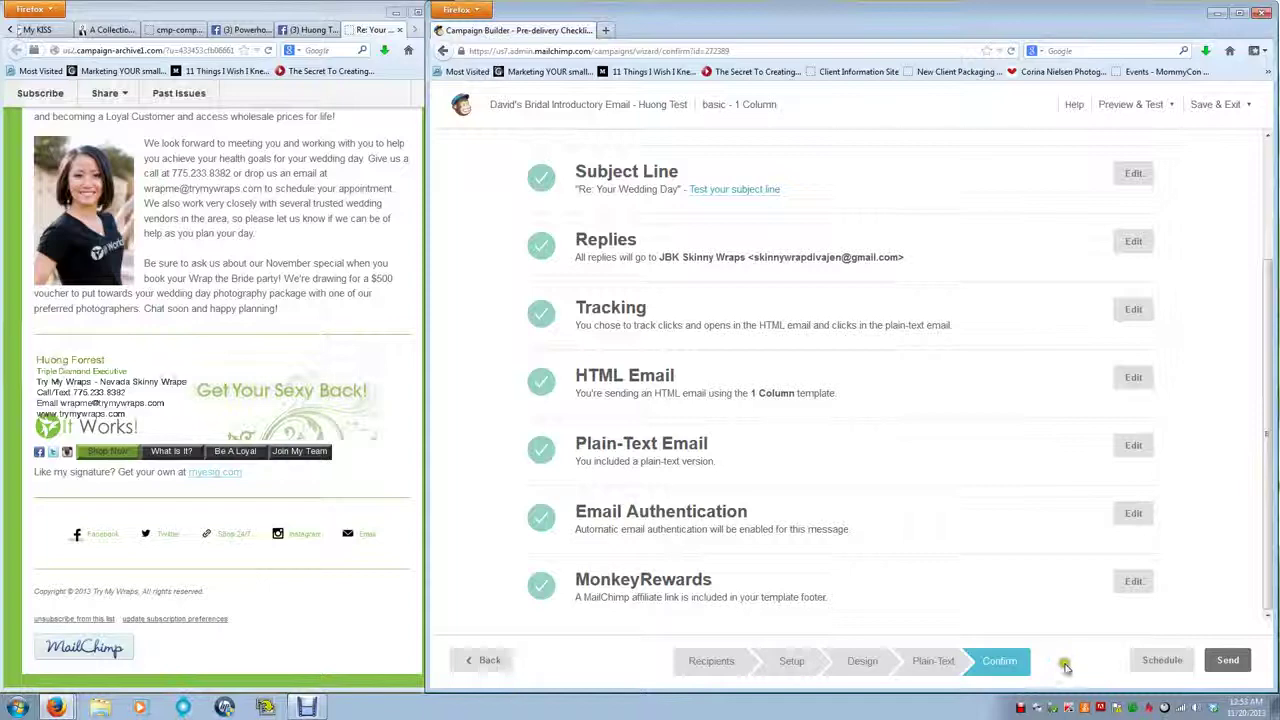
Step: Open the campaign's delivery schedule options, and leave the campaign builder for the Dashboard
click(1162, 662)
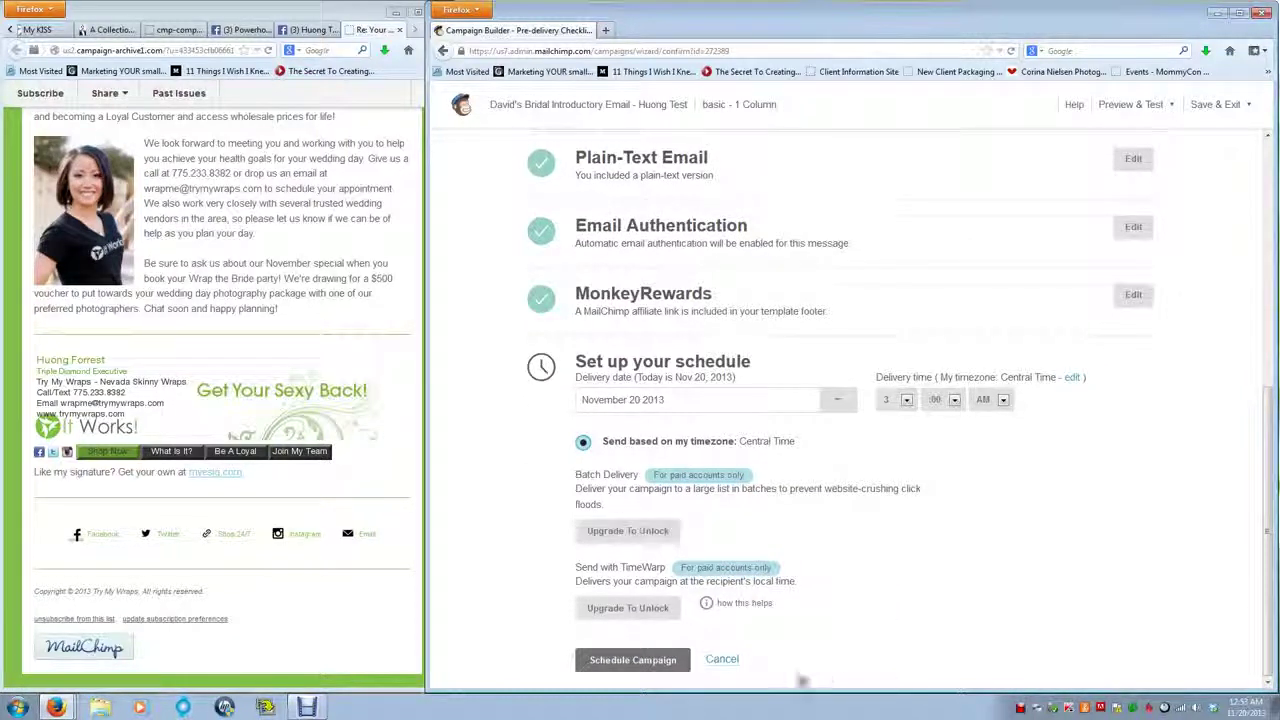
click(630, 662)
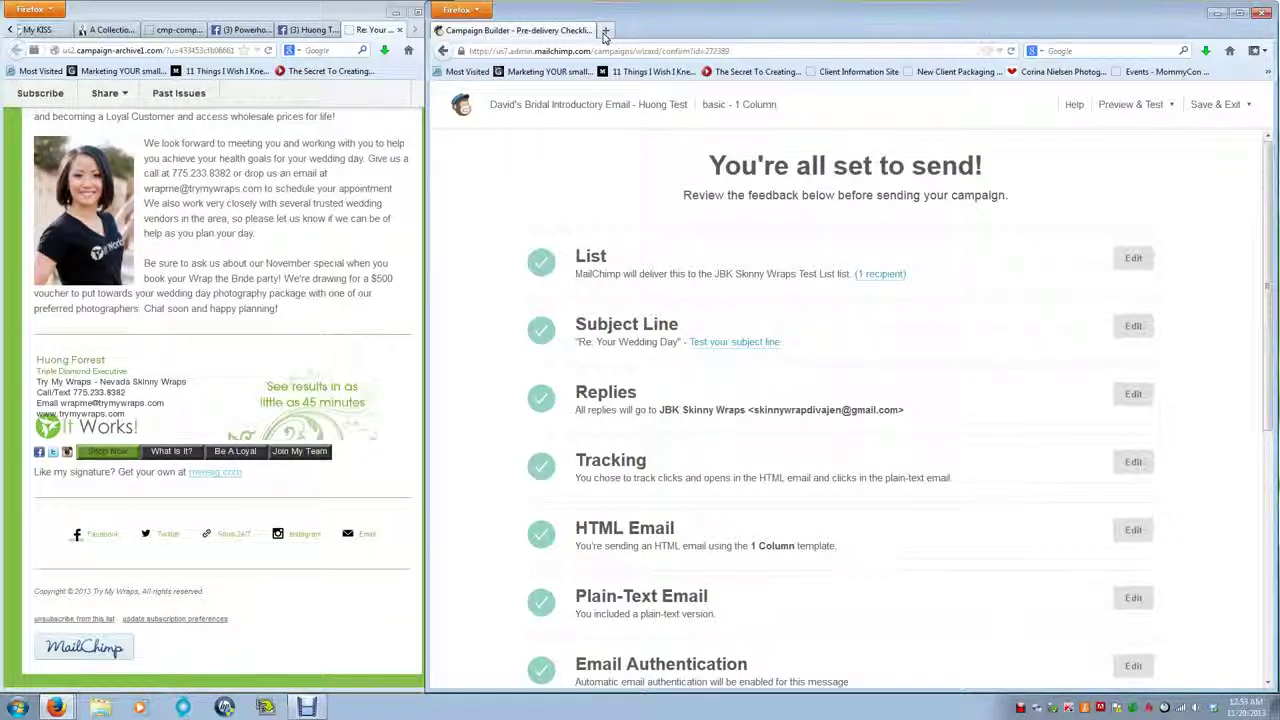
click(1222, 104)
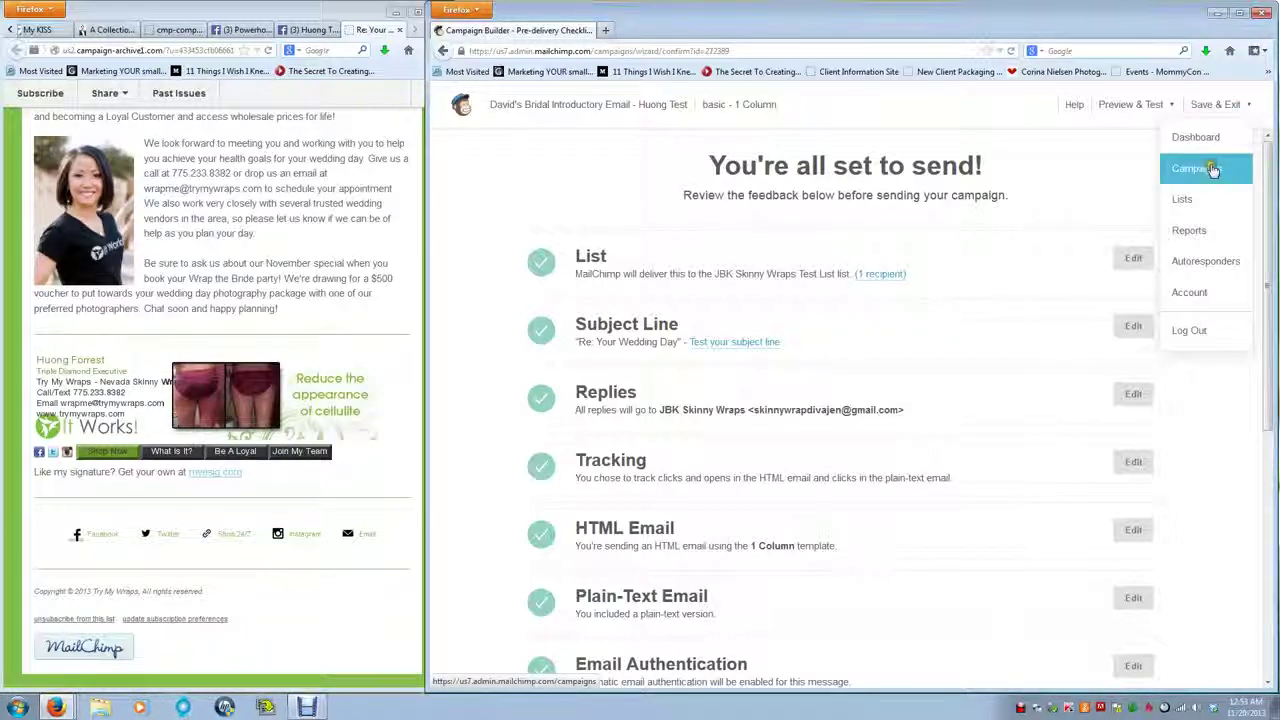
click(1206, 138)
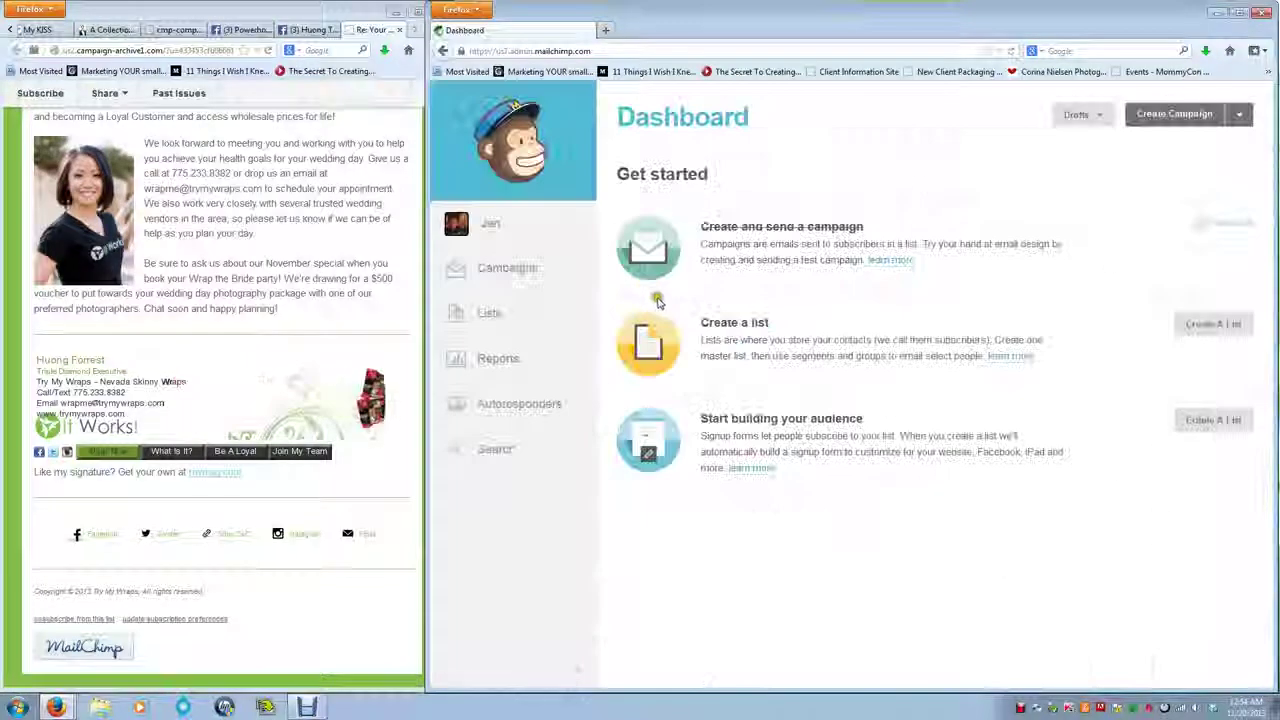